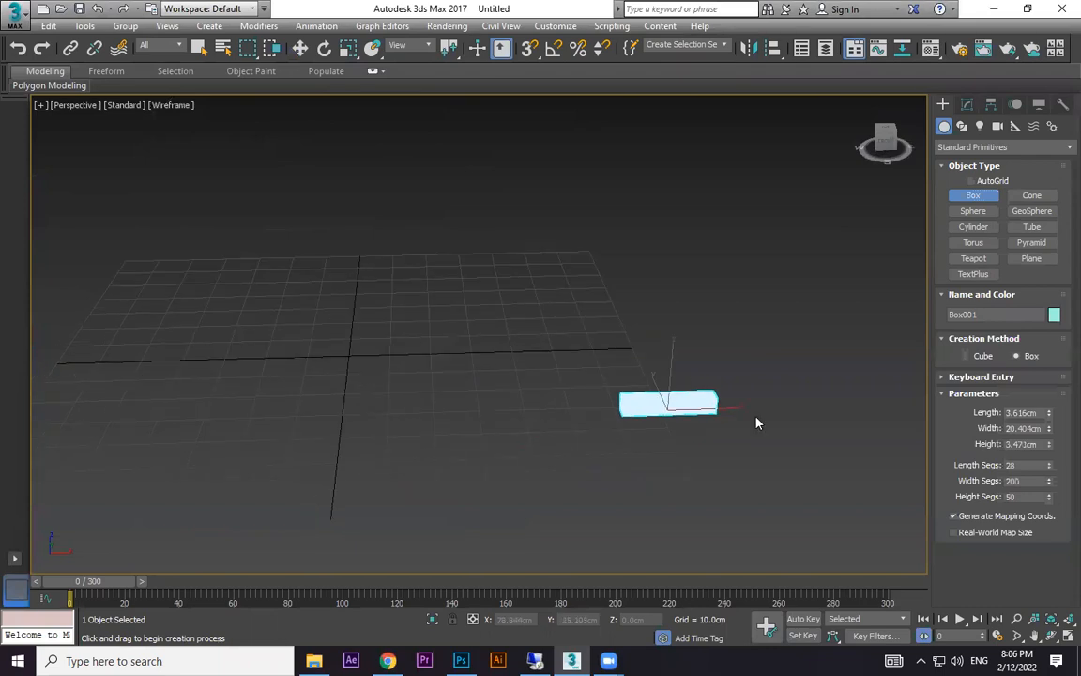
Step: Draw a long, winding open spline with the Line tool in the Top view, starting beside the box and looping across itself several times
click(962, 129)
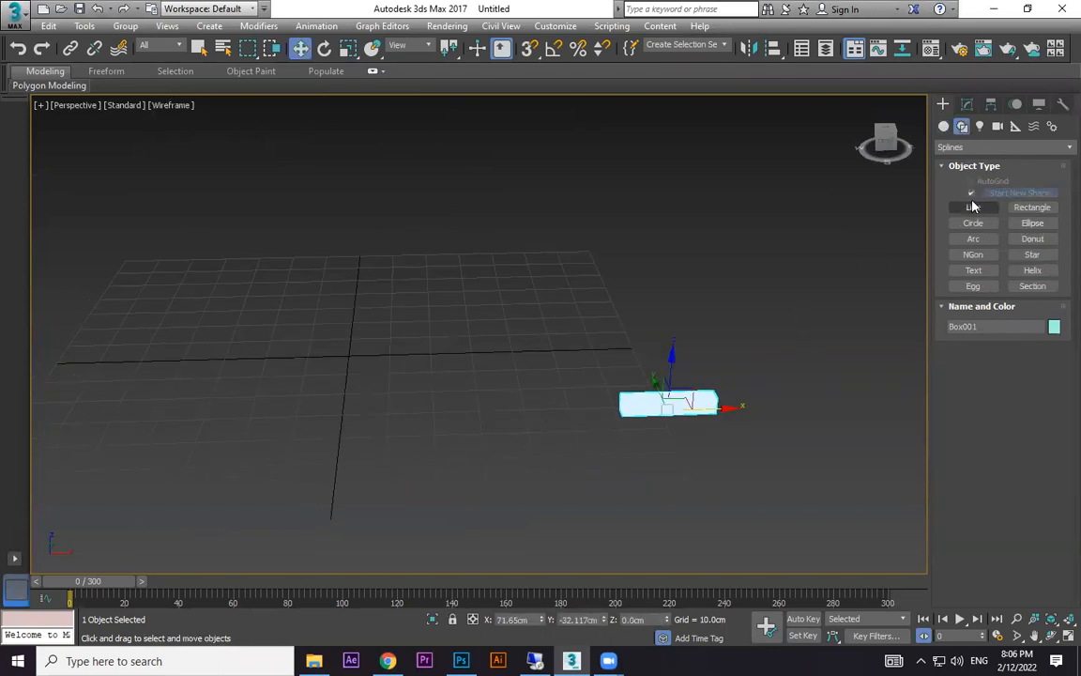
click(973, 206)
middle_drag(560, 300, 613, 358)
key(t)
scroll(634, 385, up, 6)
click(648, 386)
click(605, 375)
middle_drag(531, 317, 584, 375)
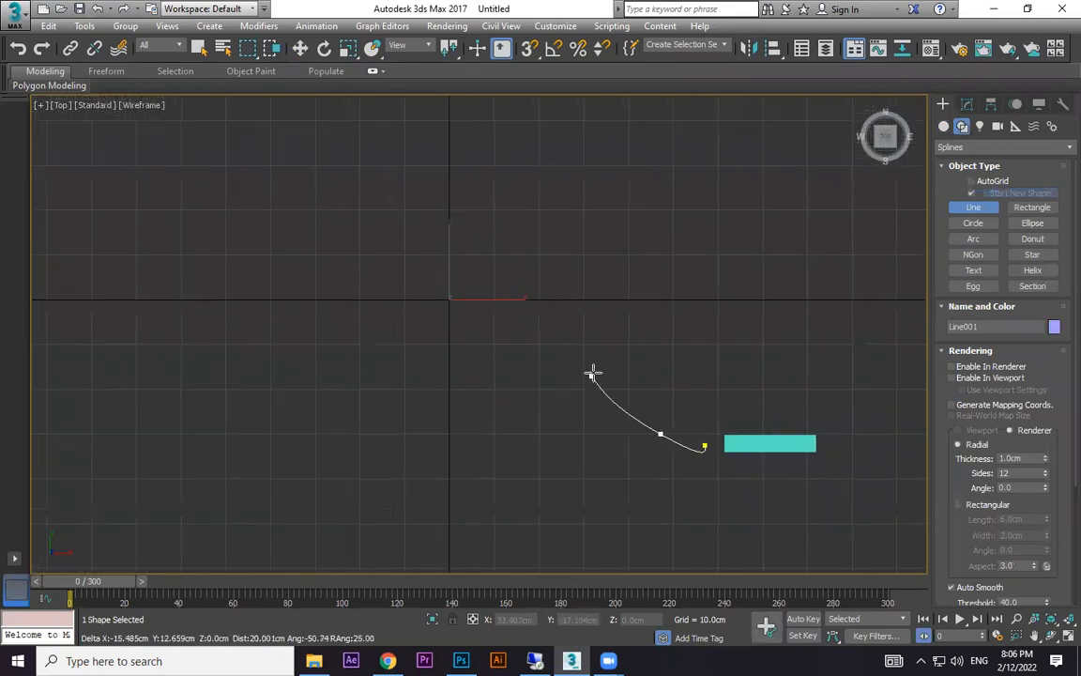
click(599, 415)
click(566, 287)
scroll(519, 191, down, 2)
middle_drag(520, 191, 598, 242)
click(521, 196)
click(393, 271)
click(376, 419)
click(463, 485)
click(562, 486)
click(616, 398)
click(662, 307)
click(645, 193)
click(554, 121)
click(469, 119)
click(442, 156)
click(452, 198)
click(487, 313)
click(454, 373)
click(430, 452)
click(427, 527)
middle_drag(480, 479, 472, 317)
click(470, 457)
click(590, 434)
click(664, 348)
click(631, 312)
click(567, 258)
middle_drag(456, 198, 669, 451)
click(580, 399)
click(498, 296)
click(484, 235)
right_click(596, 253)
key(w)
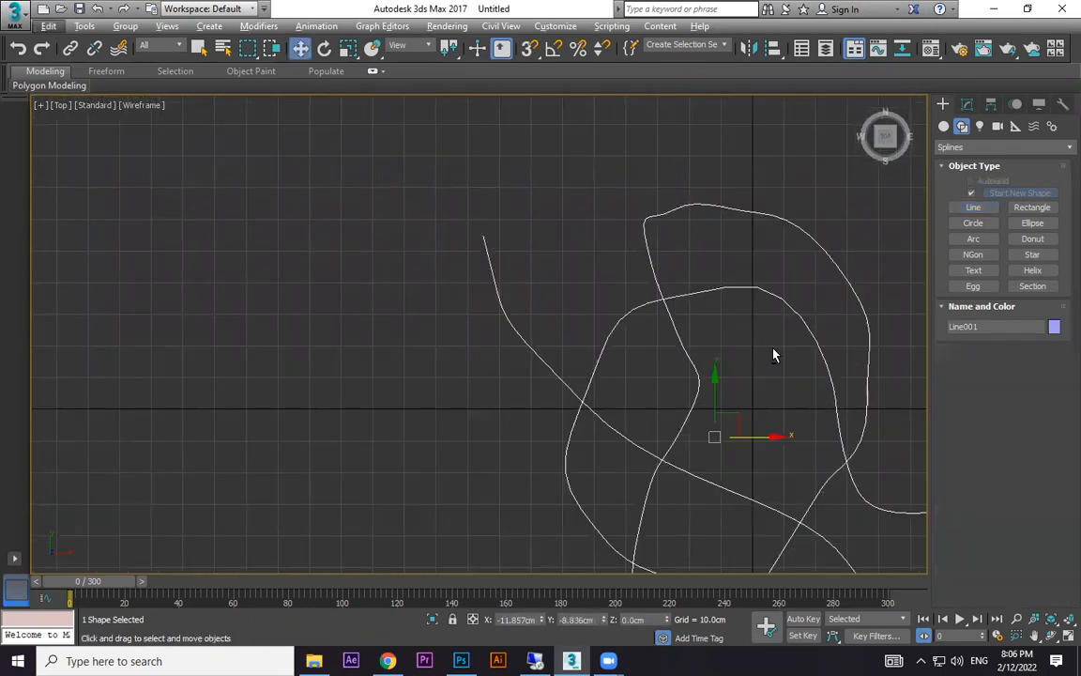
Step: In the Perspective view, edit the spline's vertices and raise three neighbouring vertices of the inner left bend along Z
key(p)
middle_drag(671, 357, 683, 353)
click(968, 106)
click(945, 168)
click(981, 182)
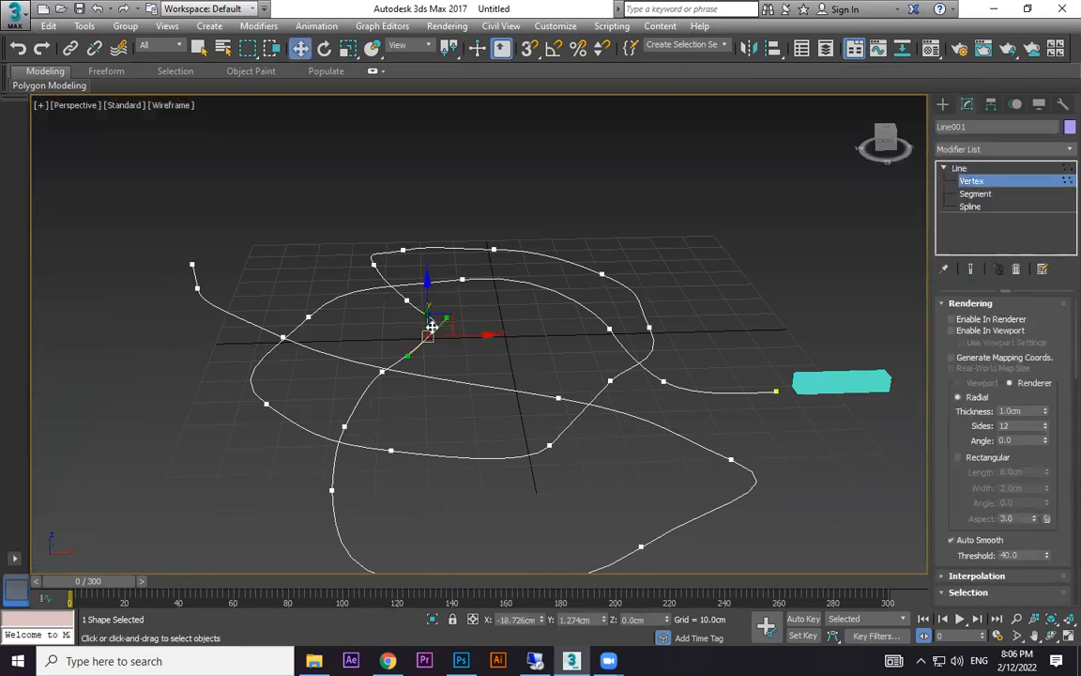
click(383, 373)
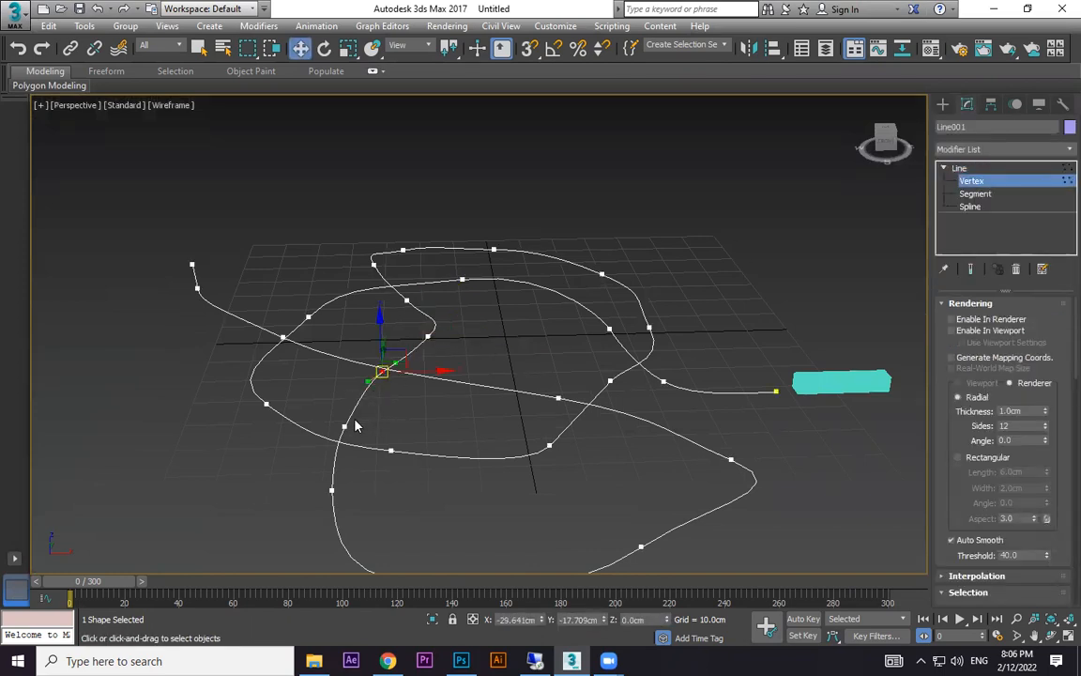
click(344, 425)
drag(345, 376, 330, 244)
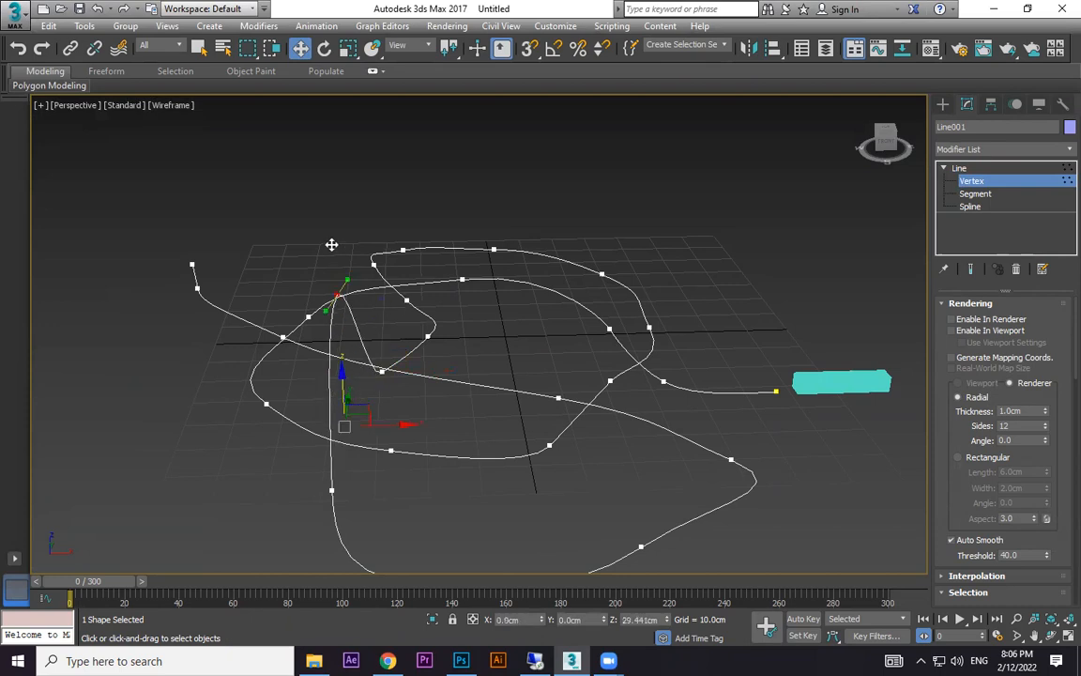
click(380, 373)
drag(382, 321, 378, 171)
click(428, 336)
drag(427, 287, 428, 200)
Step: Raise the vertices of the spline's bends on the side near the box along Z
drag(536, 206, 826, 428)
click(603, 274)
mouse_move(602, 240)
mouse_down()
mouse_move(643, 207)
mouse_move(617, 228)
mouse_up()
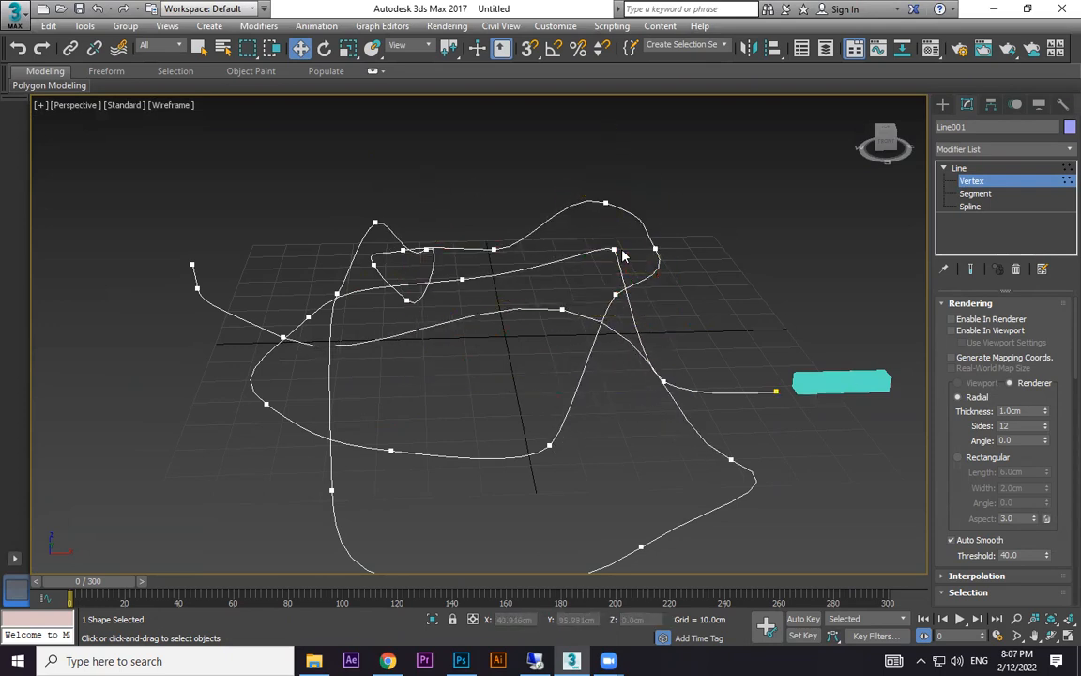
Step: Adjust the heights of further vertices around the spline's loops so the path rises and dips in 3D
alt+middle_drag(639, 312, 611, 406)
alt+middle_drag(497, 349, 580, 319)
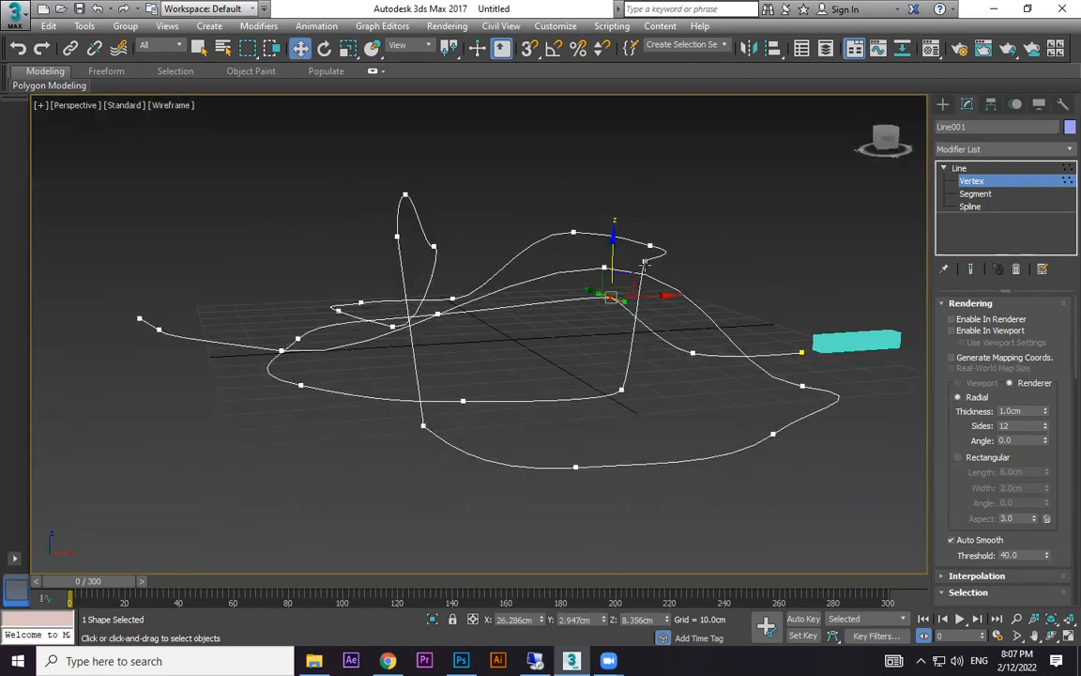
drag(646, 200, 646, 343)
alt+middle_drag(647, 343, 524, 402)
middle_drag(426, 321, 547, 383)
drag(556, 326, 617, 421)
drag(576, 294, 589, 390)
alt+middle_drag(771, 359, 547, 330)
drag(595, 411, 593, 407)
alt+middle_drag(593, 369, 557, 414)
click(557, 414)
drag(515, 367, 542, 382)
drag(530, 330, 533, 366)
drag(685, 360, 688, 363)
drag(677, 307, 678, 331)
alt+middle_drag(528, 356, 638, 380)
click(944, 104)
alt+middle_drag(611, 284, 655, 294)
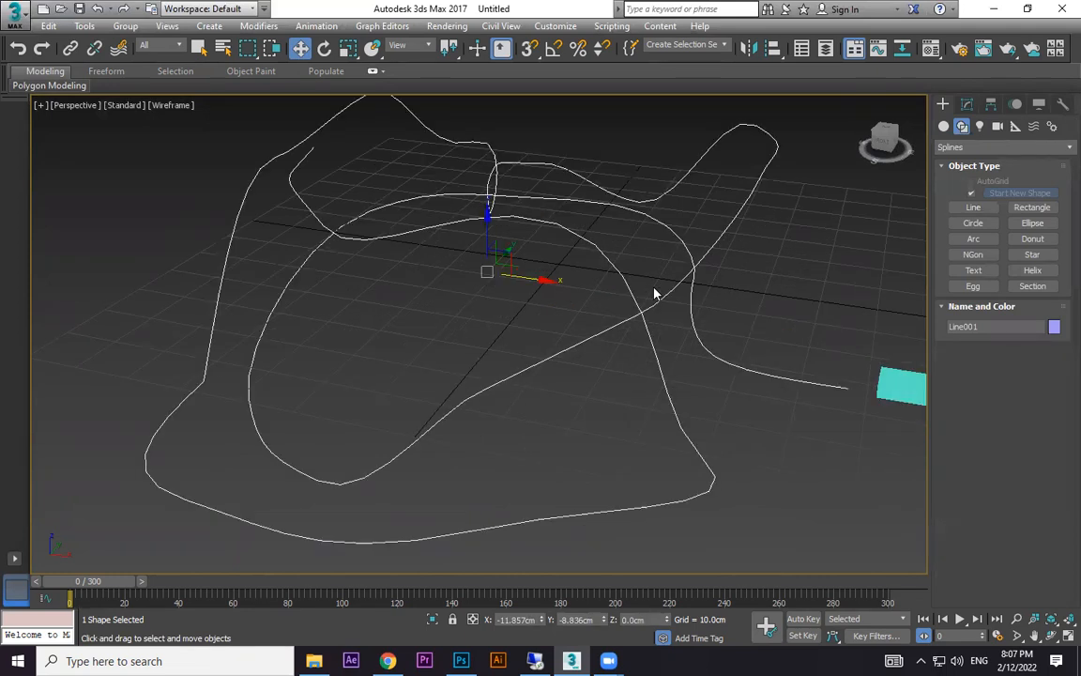
click(777, 220)
click(661, 324)
click(967, 104)
click(973, 180)
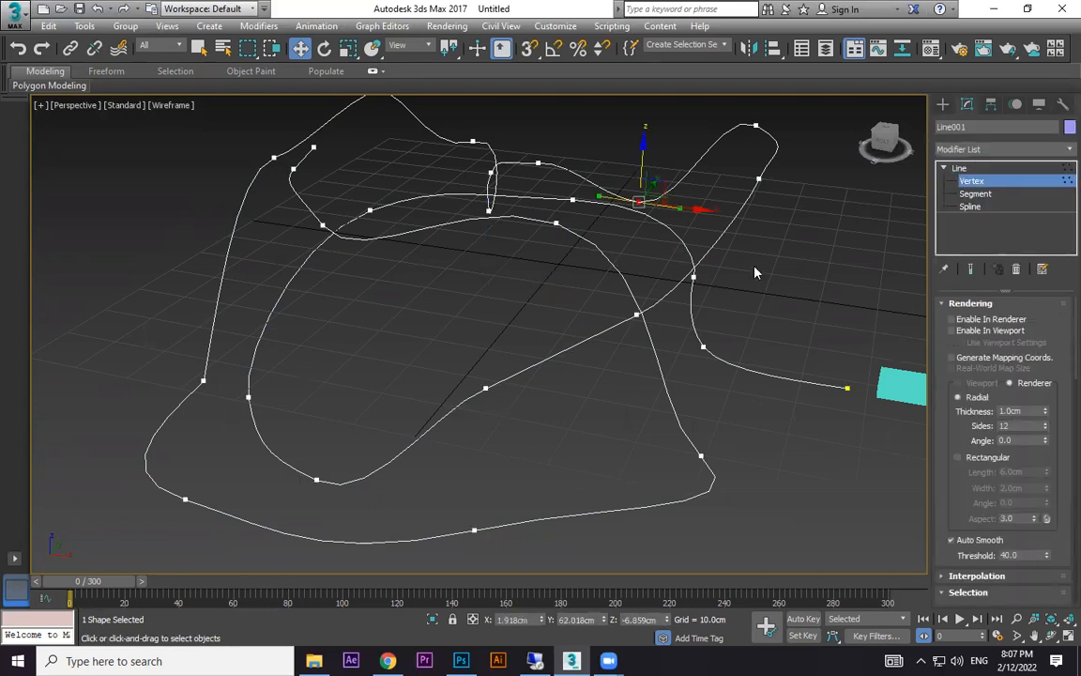
right_click(743, 226)
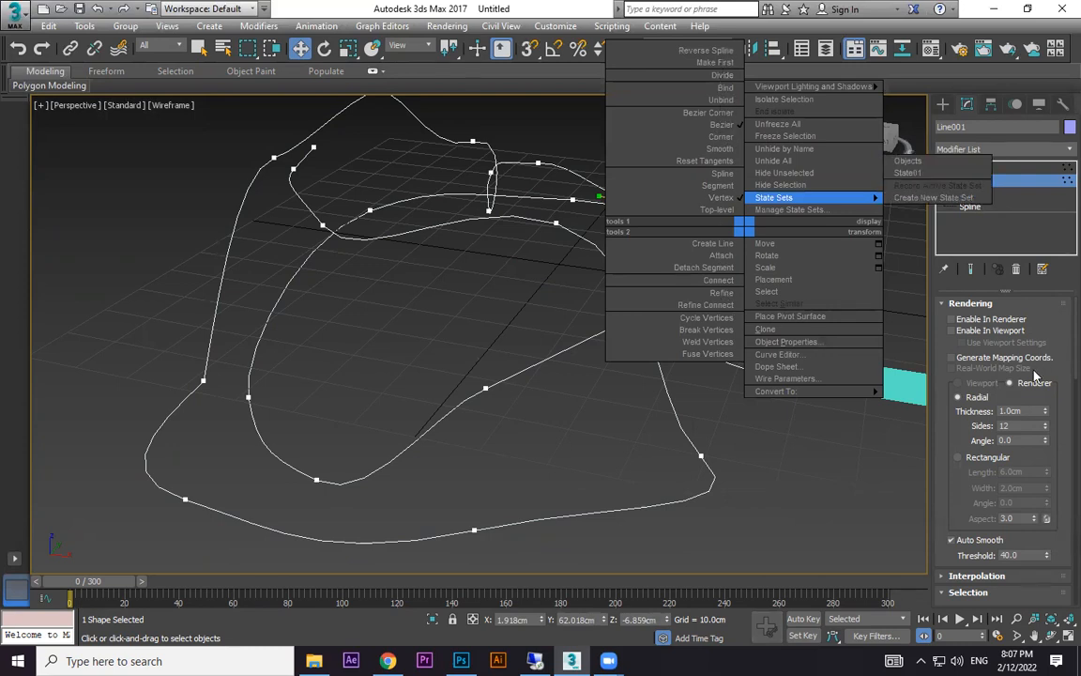
click(1046, 322)
click(962, 170)
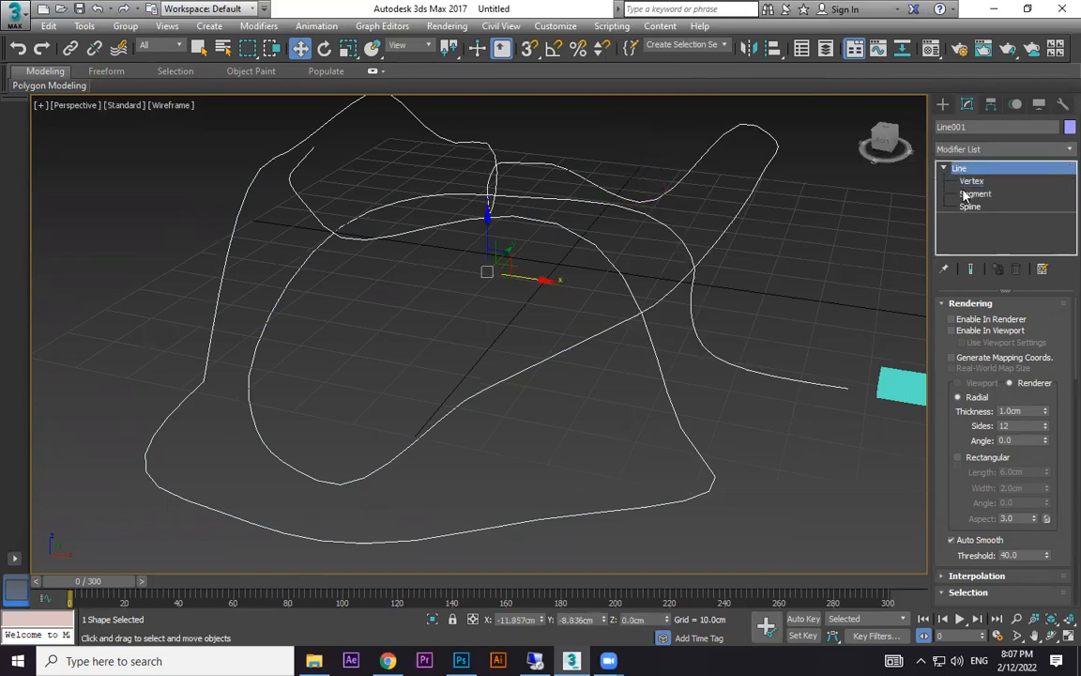
Step: Use Refine at vertex level to insert extra vertices along the spline's large front loops and its rising left side
click(987, 182)
scroll(1048, 462, down, 10)
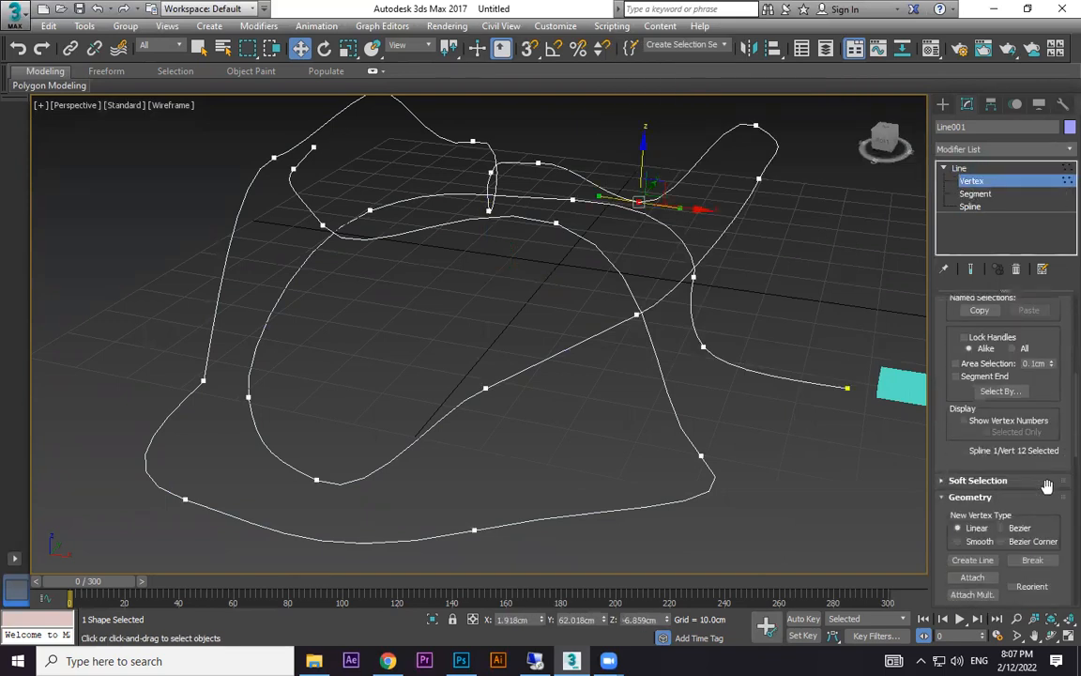
scroll(1041, 517, down, 1)
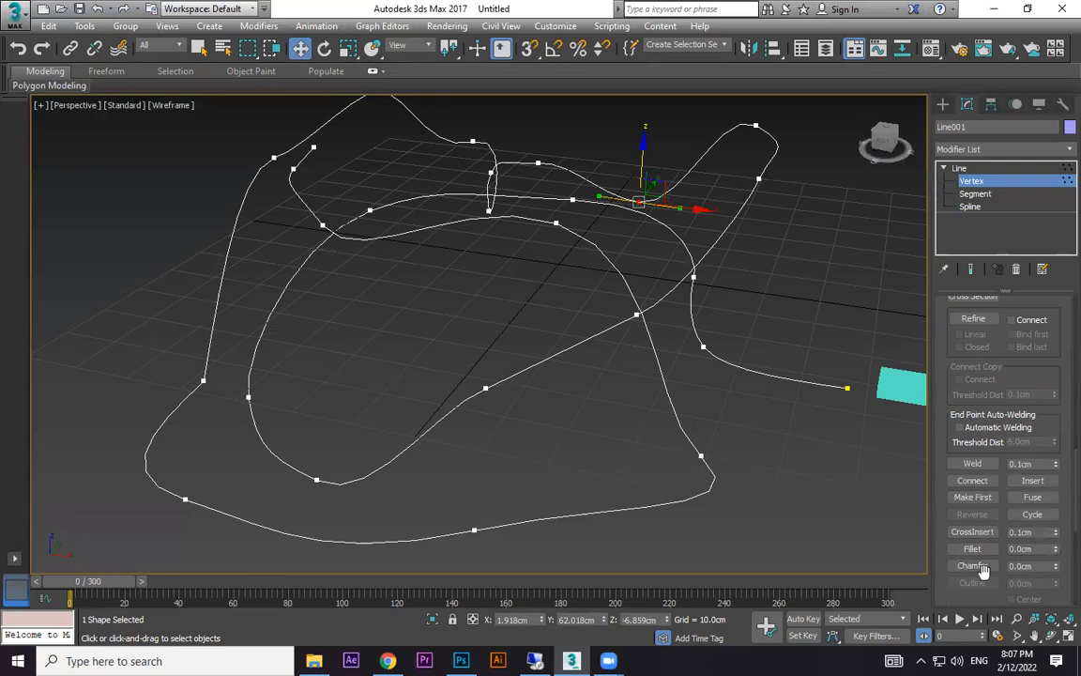
scroll(988, 389, up, 2)
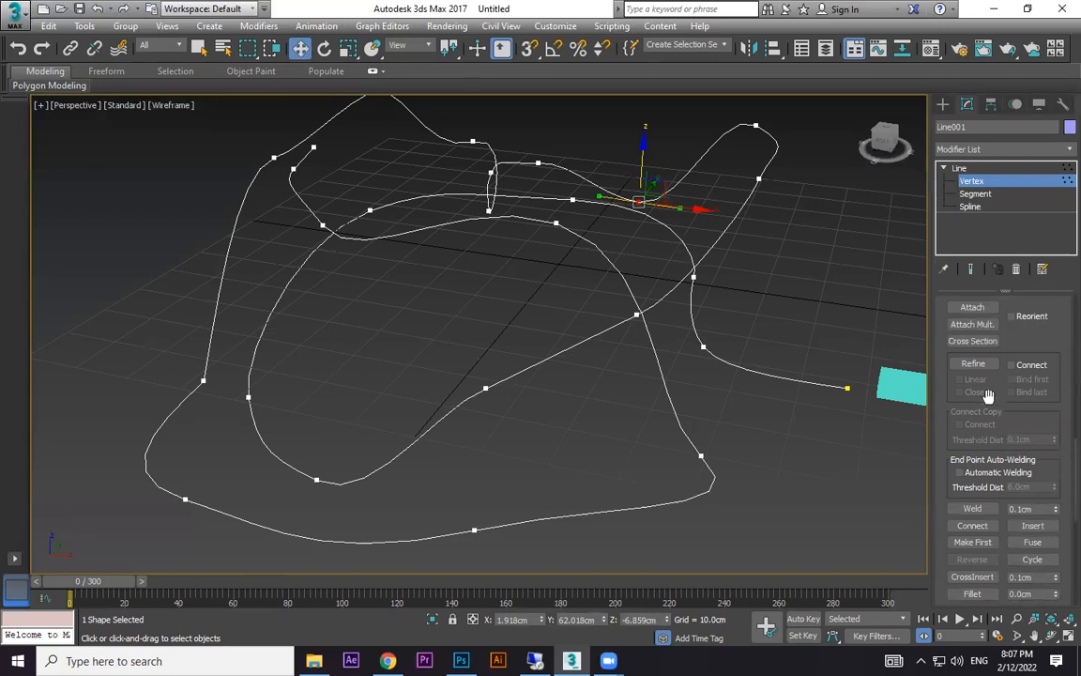
click(977, 364)
click(631, 507)
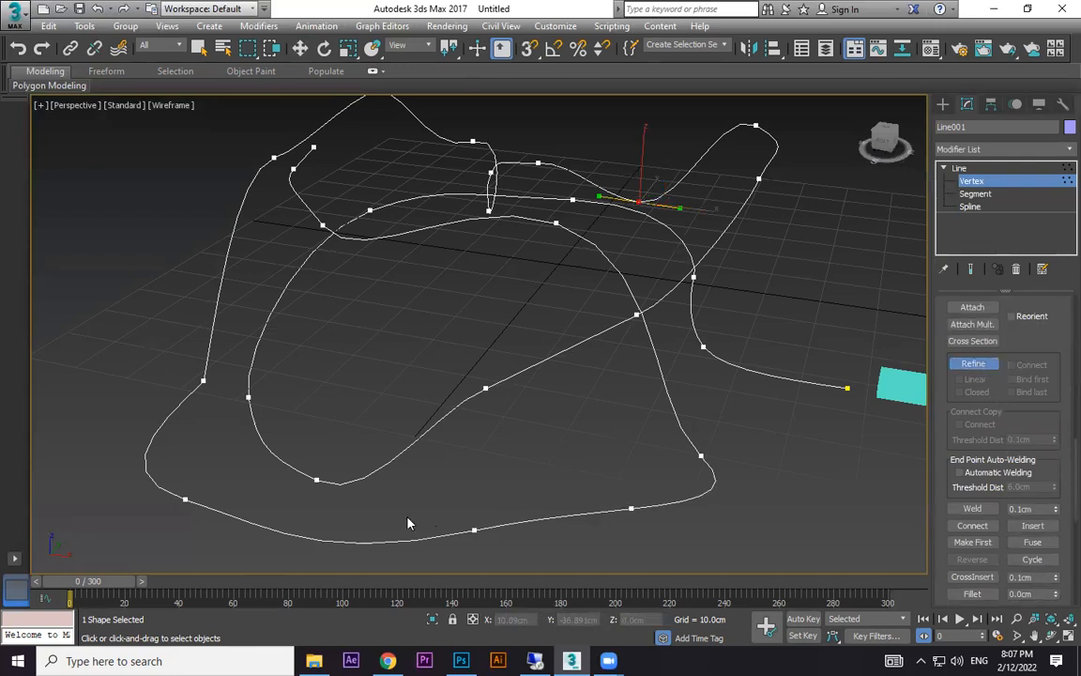
click(332, 540)
click(392, 459)
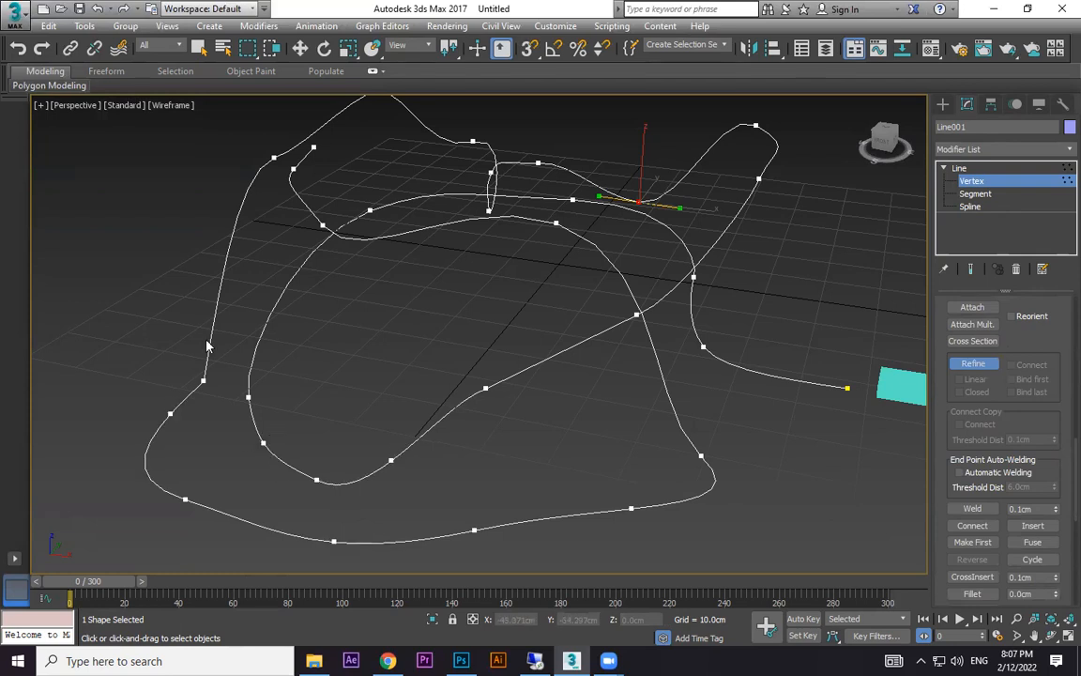
click(243, 196)
Step: Insert more refine vertices along the raised wave and around the small narrow loop at the back of the spline
middle_drag(244, 196, 278, 367)
scroll(280, 361, up, 4)
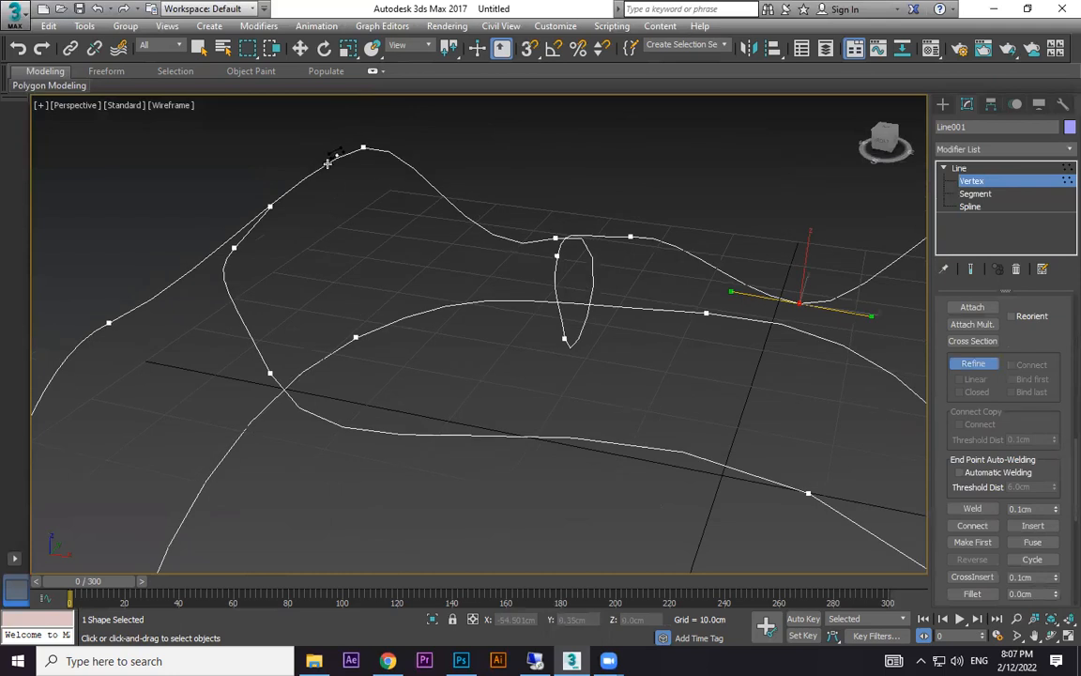
click(321, 166)
click(462, 213)
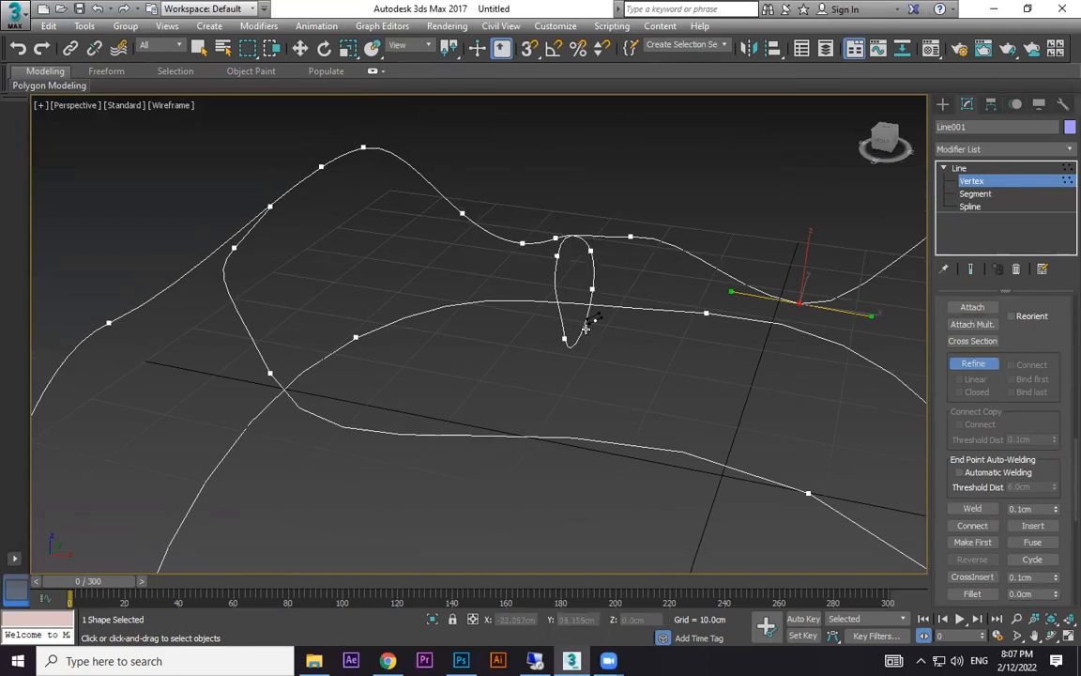
click(703, 261)
alt+middle_drag(849, 347, 713, 348)
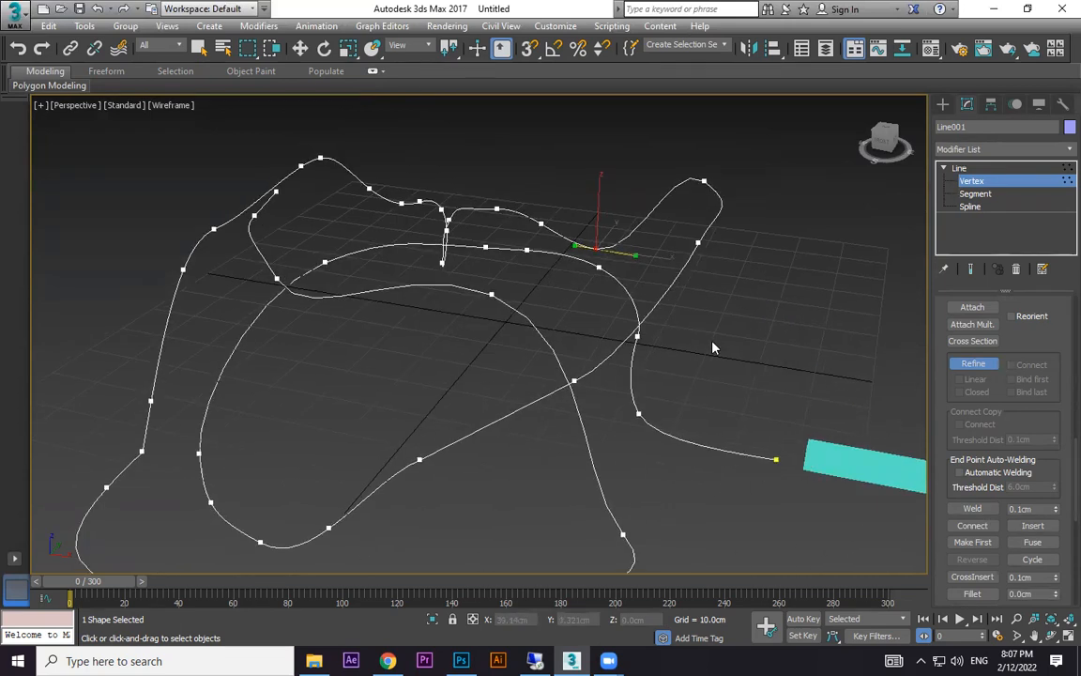
Step: Add refine vertices to the remaining long stretches, including the inner curves and the end near the box, and leave vertex editing
click(553, 348)
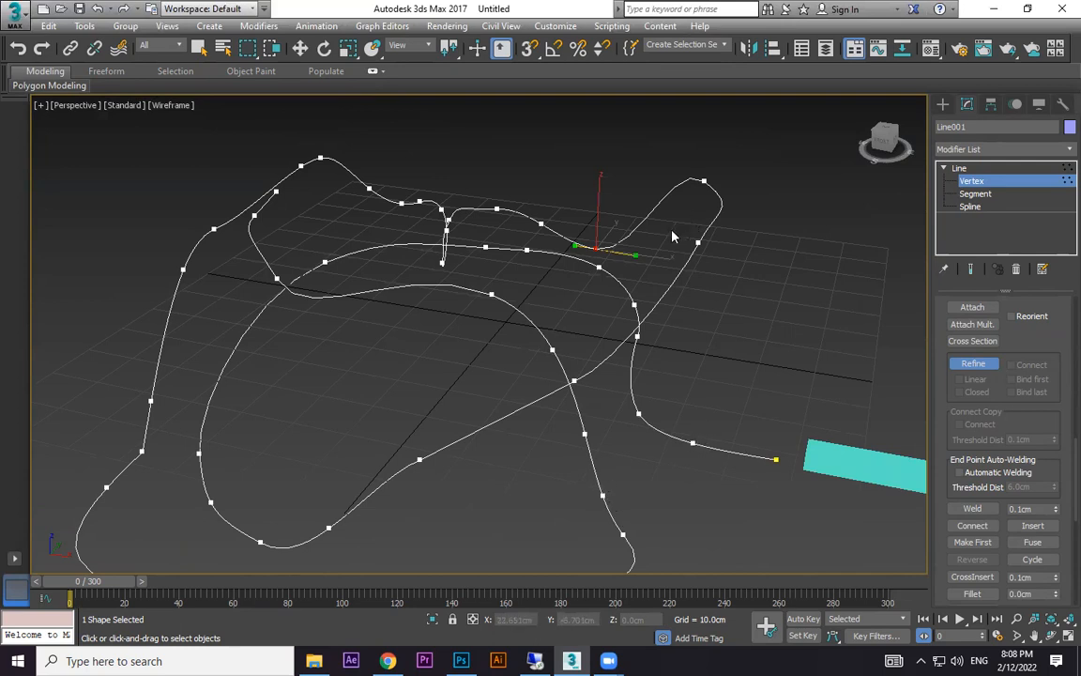
click(669, 287)
click(508, 413)
click(243, 334)
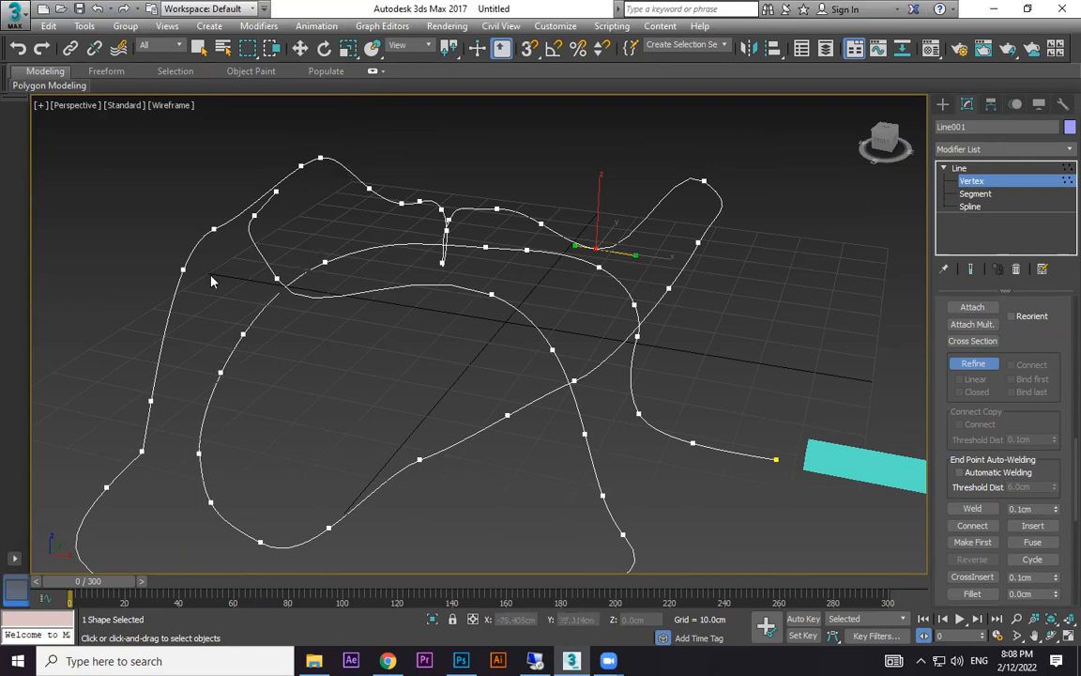
click(166, 324)
scroll(479, 389, down, 3)
key(w)
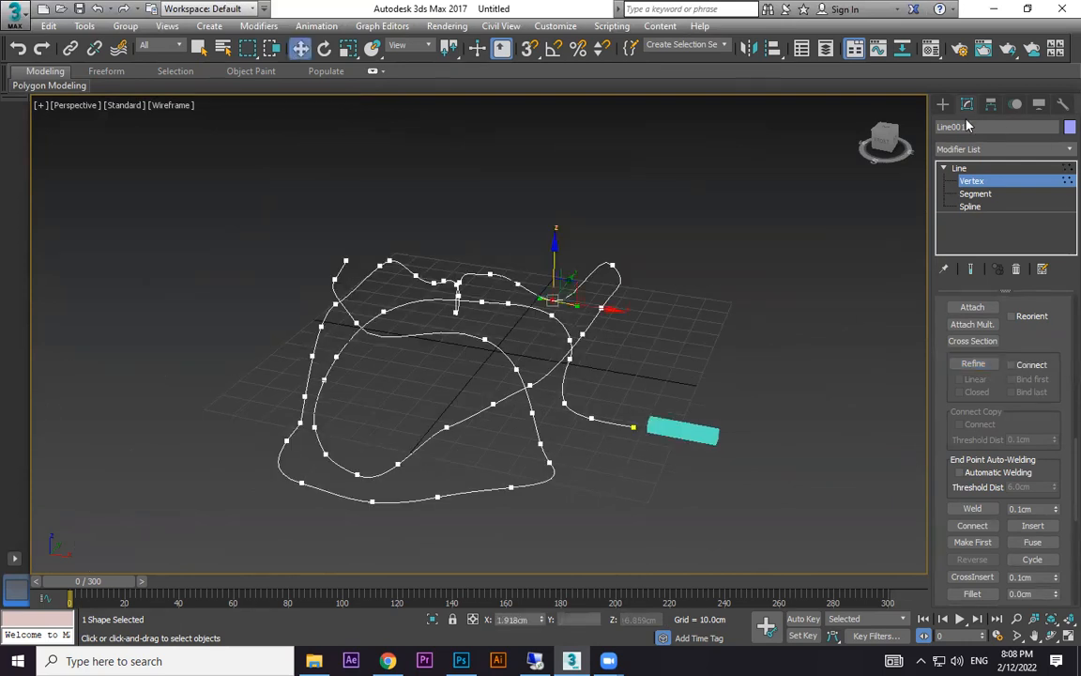
click(943, 104)
click(632, 313)
Step: Apply the PathDeform (WSM) modifier to the box and pick the spline as its path
alt+middle_drag(557, 331, 644, 286)
click(627, 311)
alt+middle_drag(702, 376, 753, 434)
click(771, 294)
alt+middle_drag(768, 295, 697, 319)
click(766, 336)
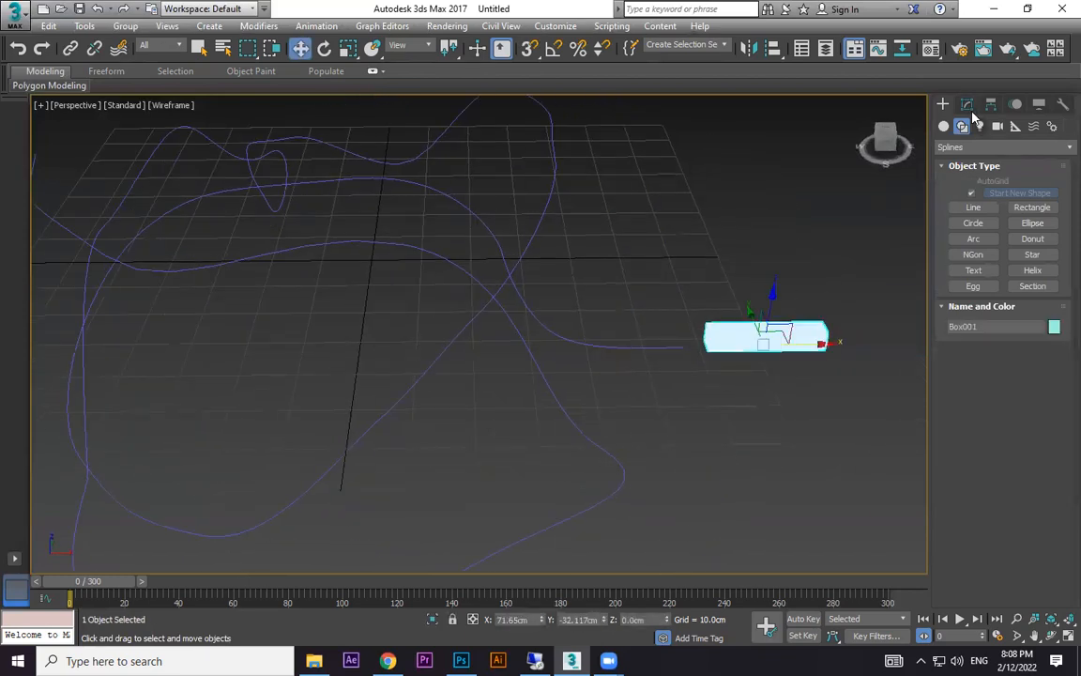
click(967, 104)
click(1061, 152)
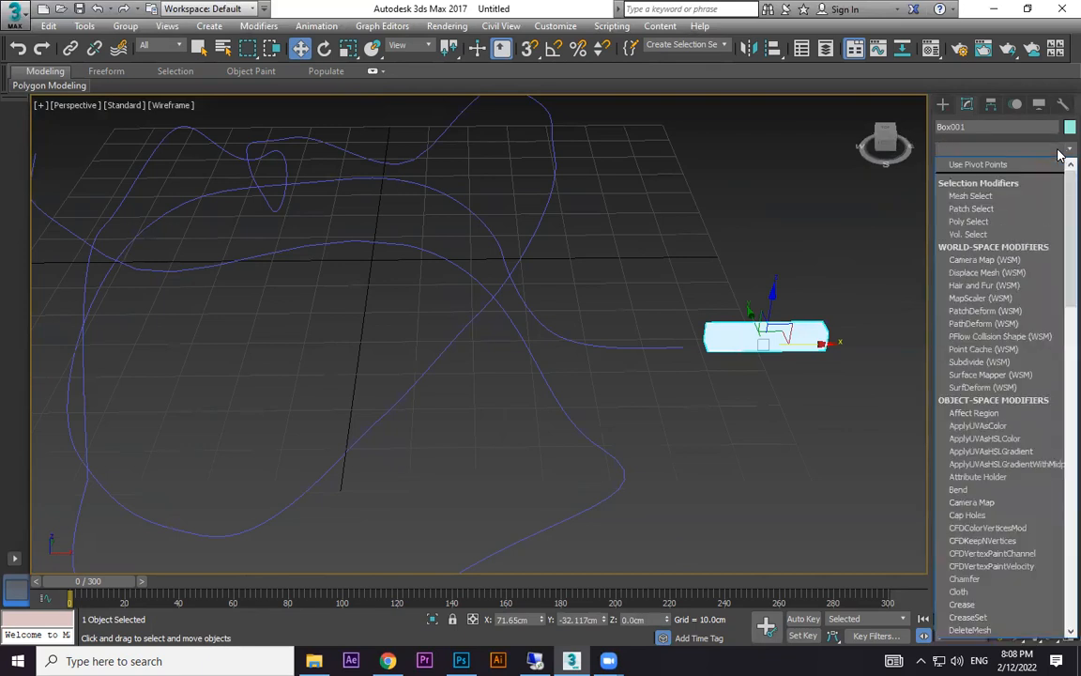
scroll(1012, 219, down, 4)
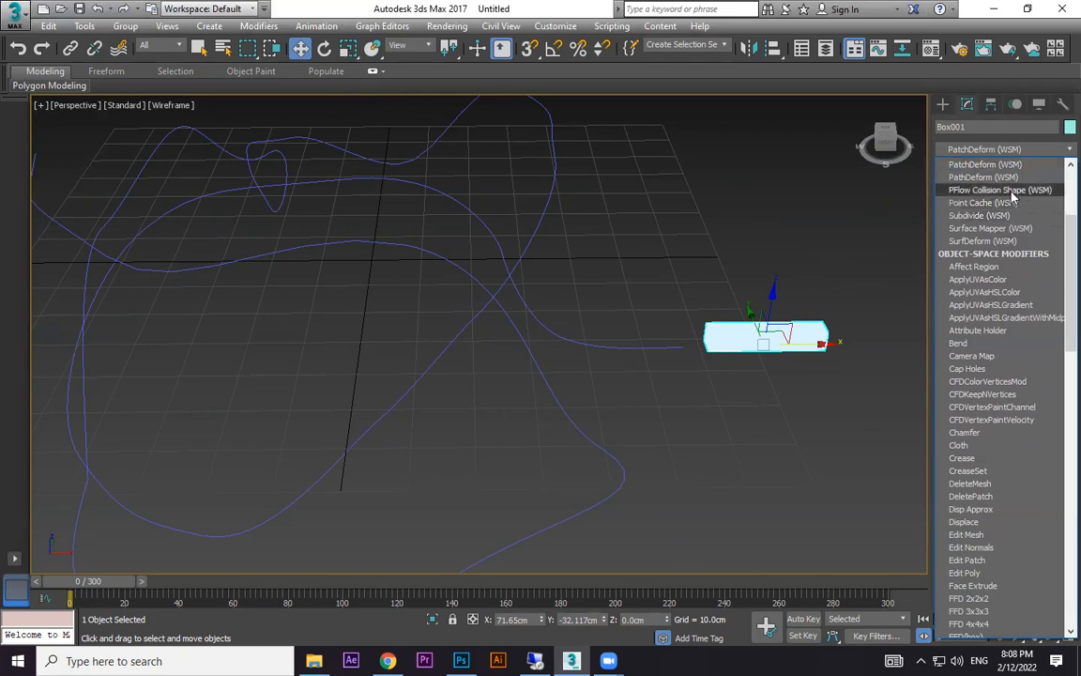
click(1007, 177)
click(1002, 346)
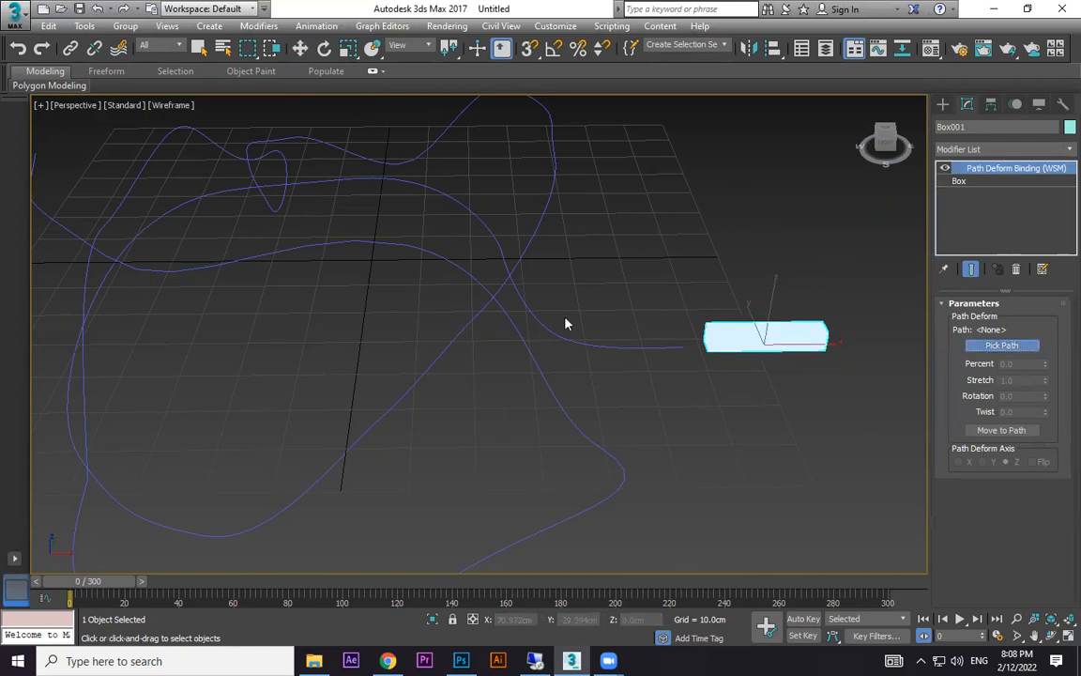
click(479, 284)
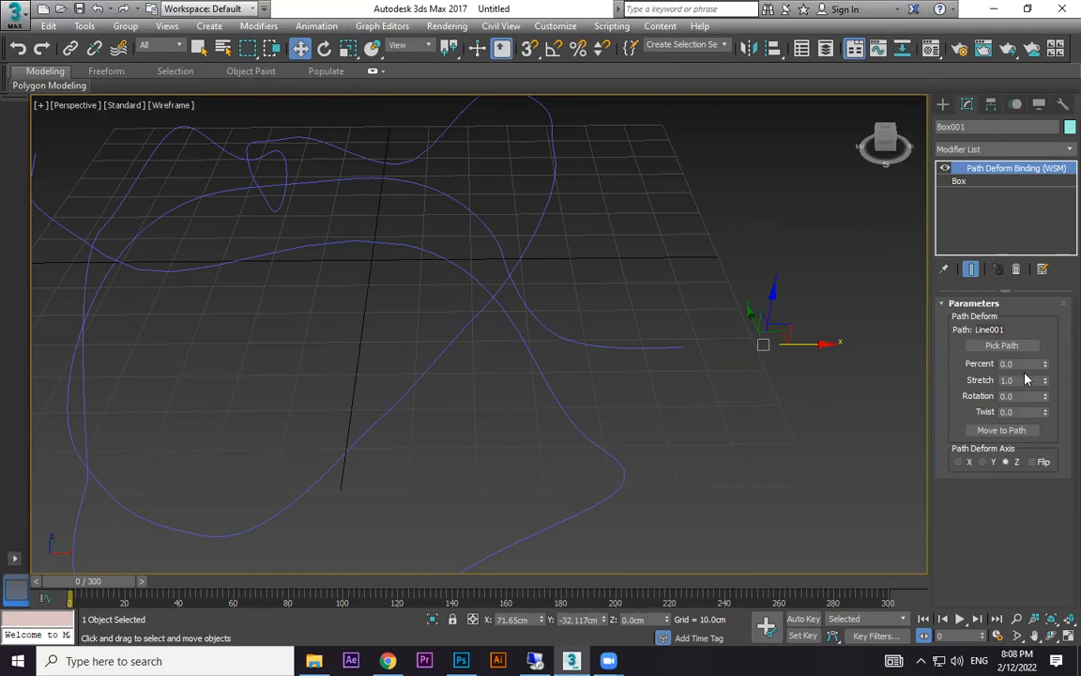
Step: Move the box onto the path, set the path deform axis to X, and try sliding it with Percent
click(1015, 431)
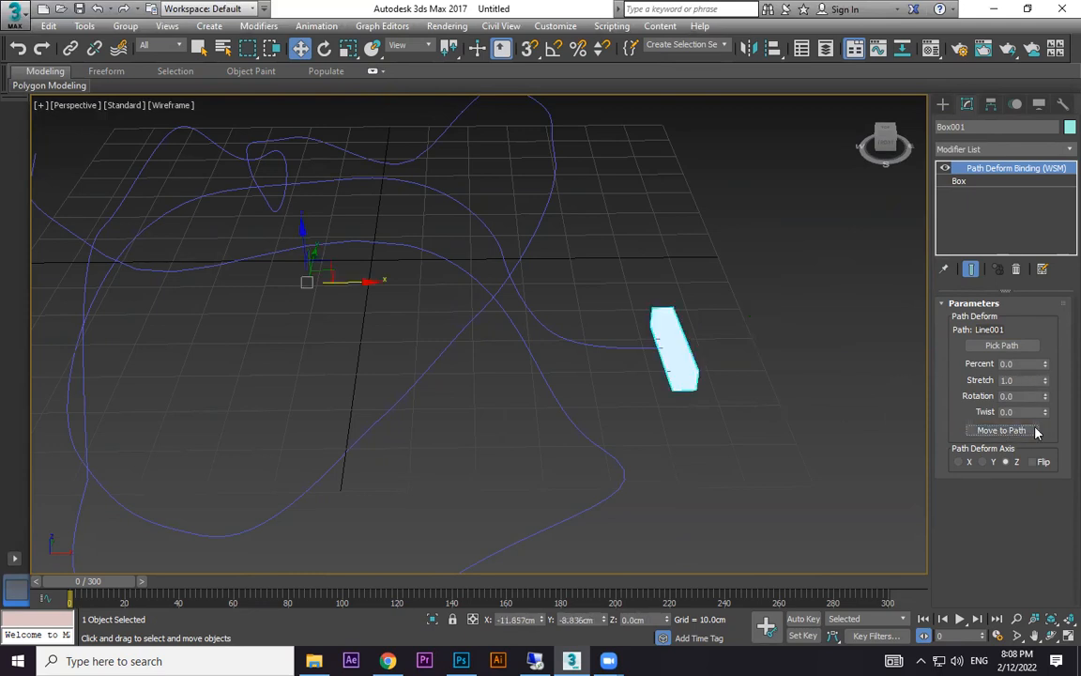
click(960, 462)
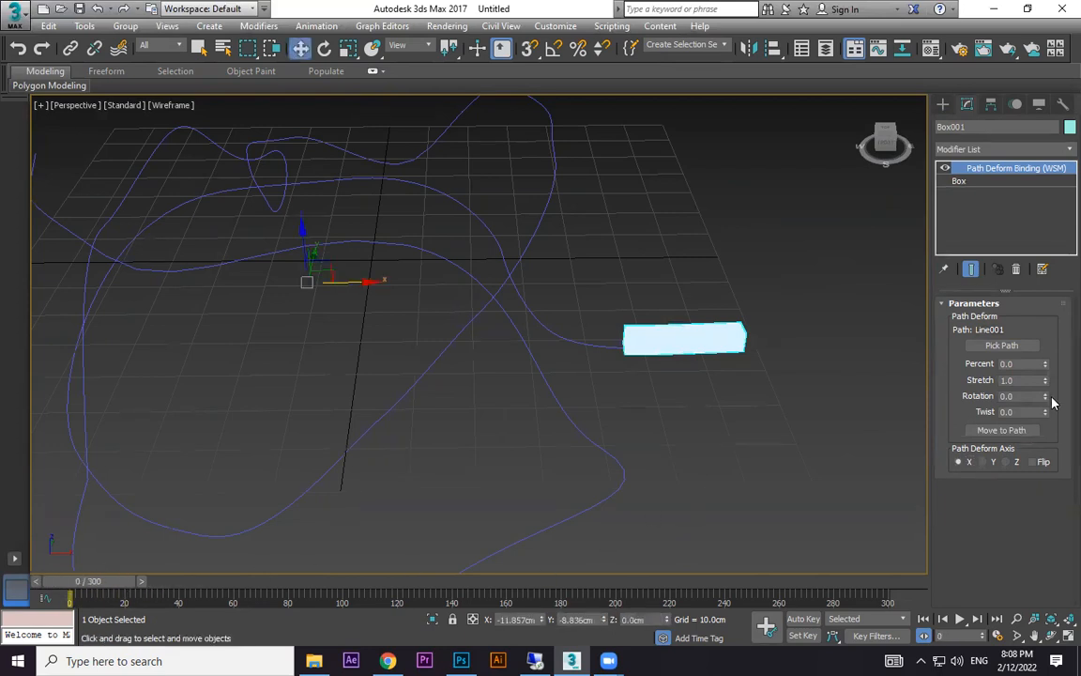
drag(1045, 364, 974, 348)
Step: Try the path deform Rotation and reset it to 0, and set Twist to 16594.5
drag(1045, 396, 941, 357)
right_click(1044, 396)
drag(1046, 413, 1050, 311)
drag(108, 564, 849, 639)
Step: Switch the viewport to default shading and set the path deform Percent to 1.0
drag(862, 558, 83, 360)
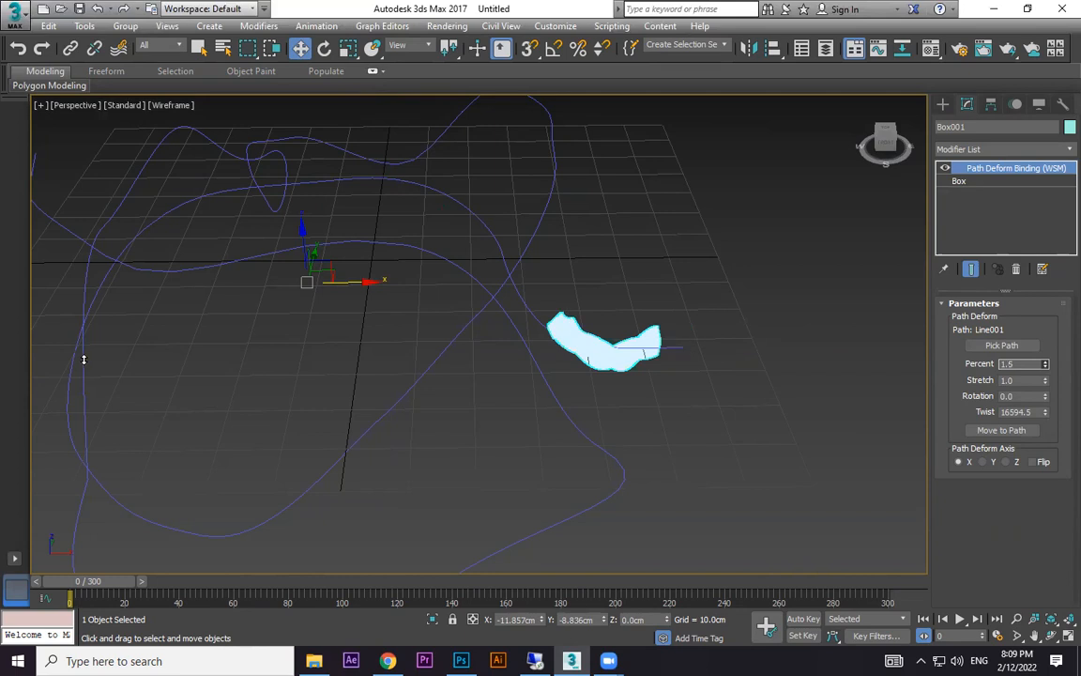
key(F3)
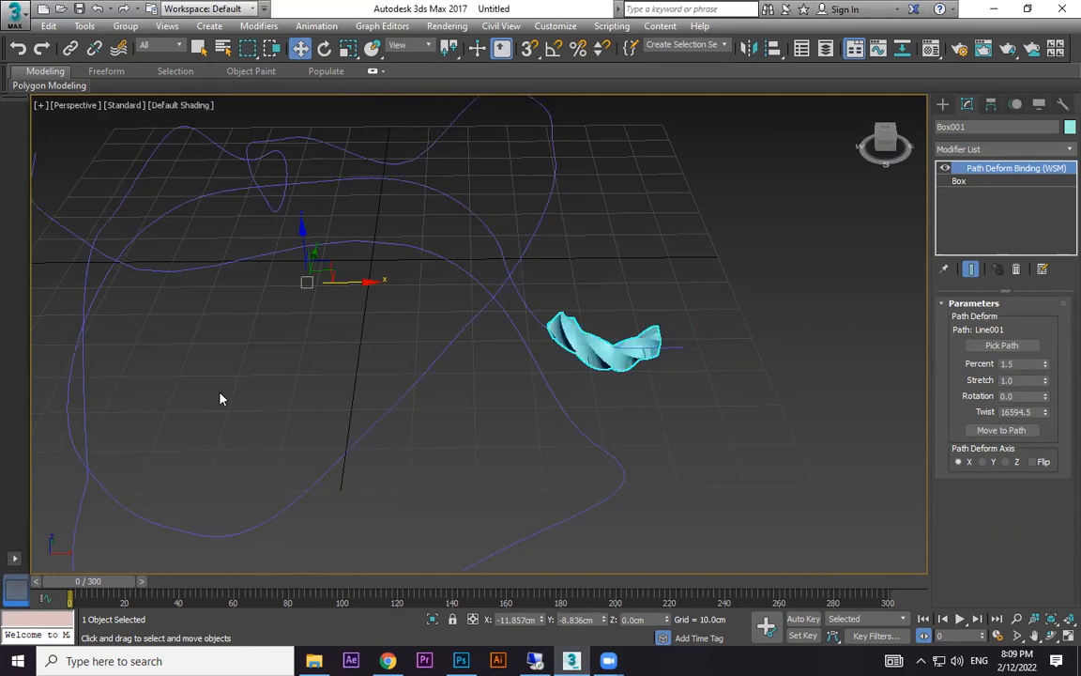
mouse_move(1045, 364)
mouse_down()
mouse_move(1040, 333)
mouse_move(1035, 364)
mouse_up()
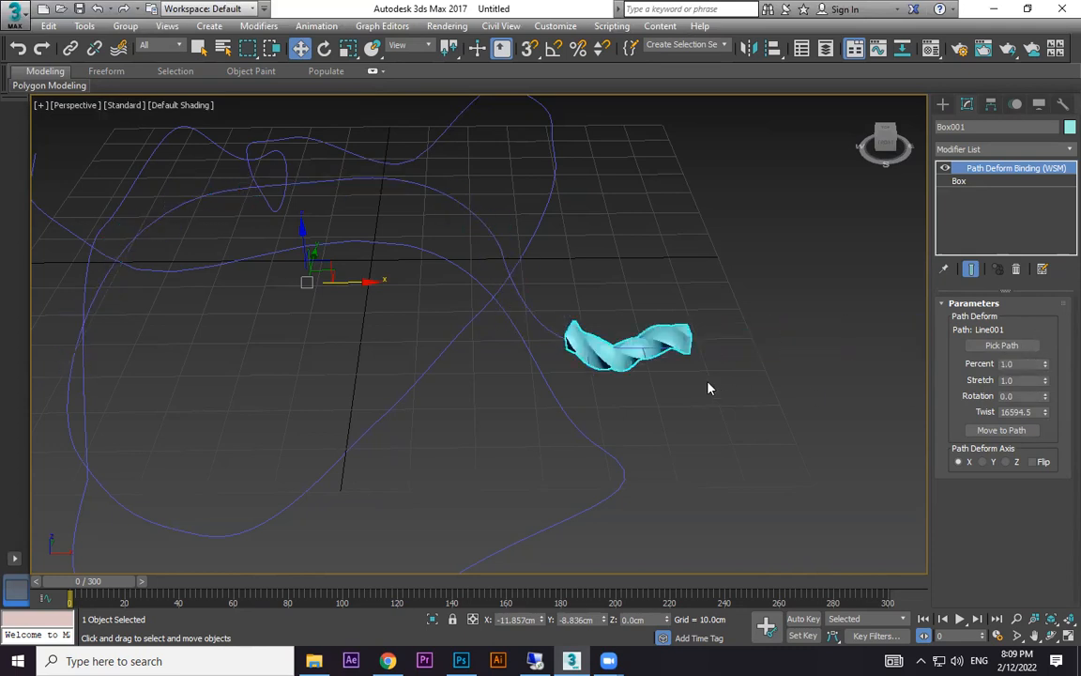
Step: With Auto Key on, animate the box along the spline by setting Percent to 98.5 at frame 300
scroll(719, 394, down, 2)
click(804, 619)
drag(115, 589, 891, 584)
drag(1046, 366, 11, 218)
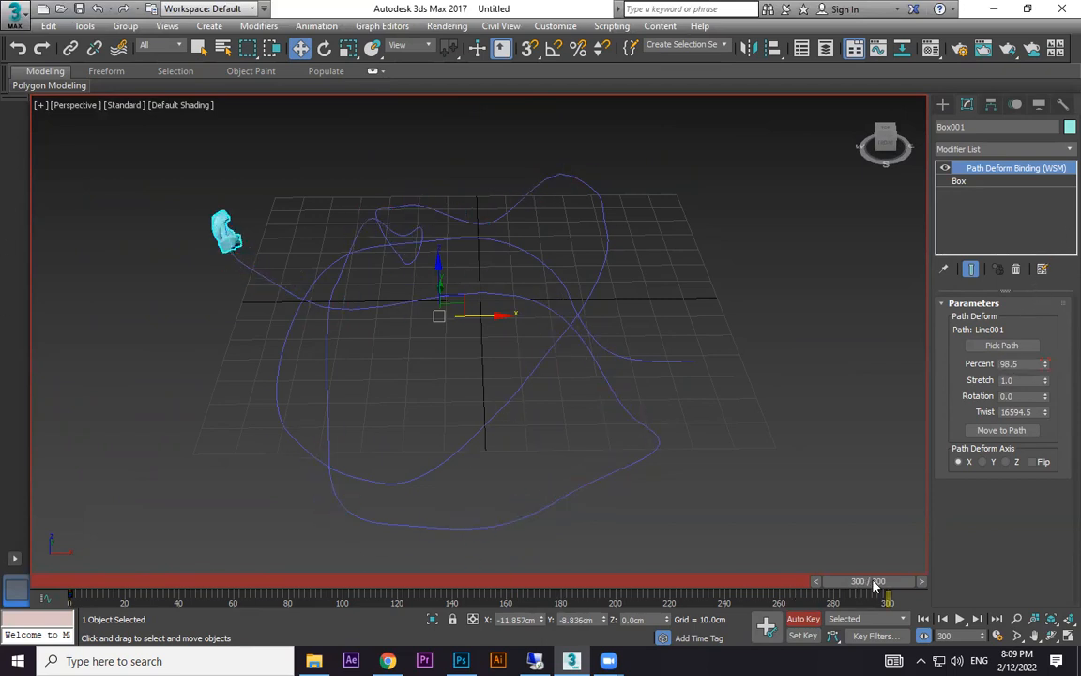
Step: Scrub the animation back from frame 300 to frame 0 to review the box's motion, and clear the selection
drag(886, 582, 86, 581)
key(w)
click(799, 356)
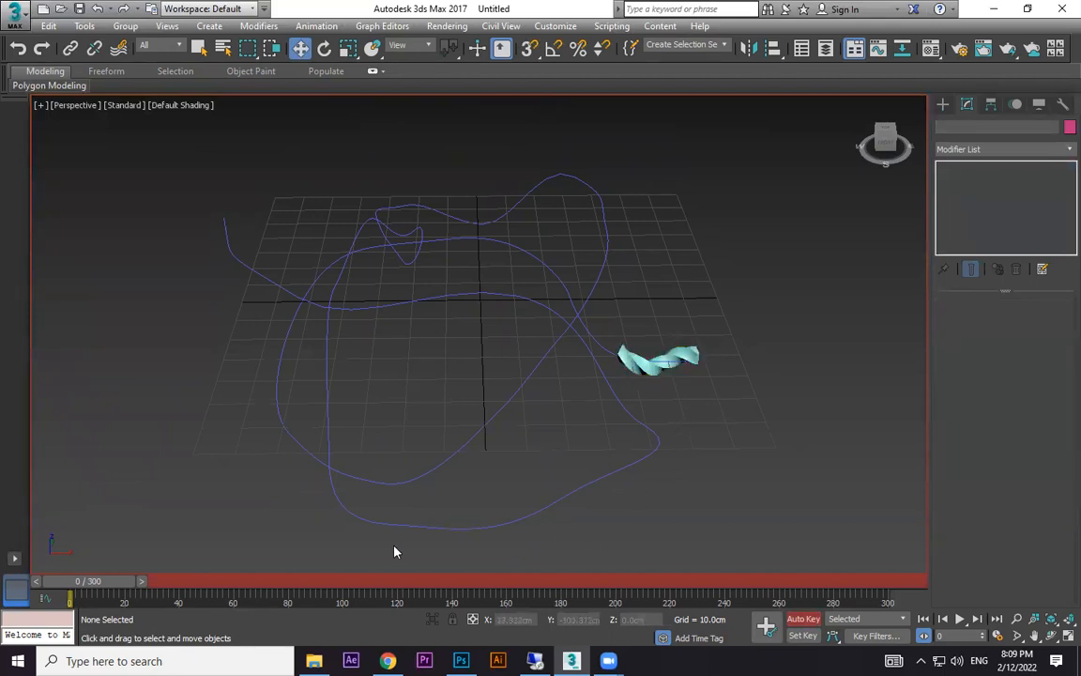
Step: Turn off Auto Key, and play the box animation through about half of the timeline before stopping it
click(805, 619)
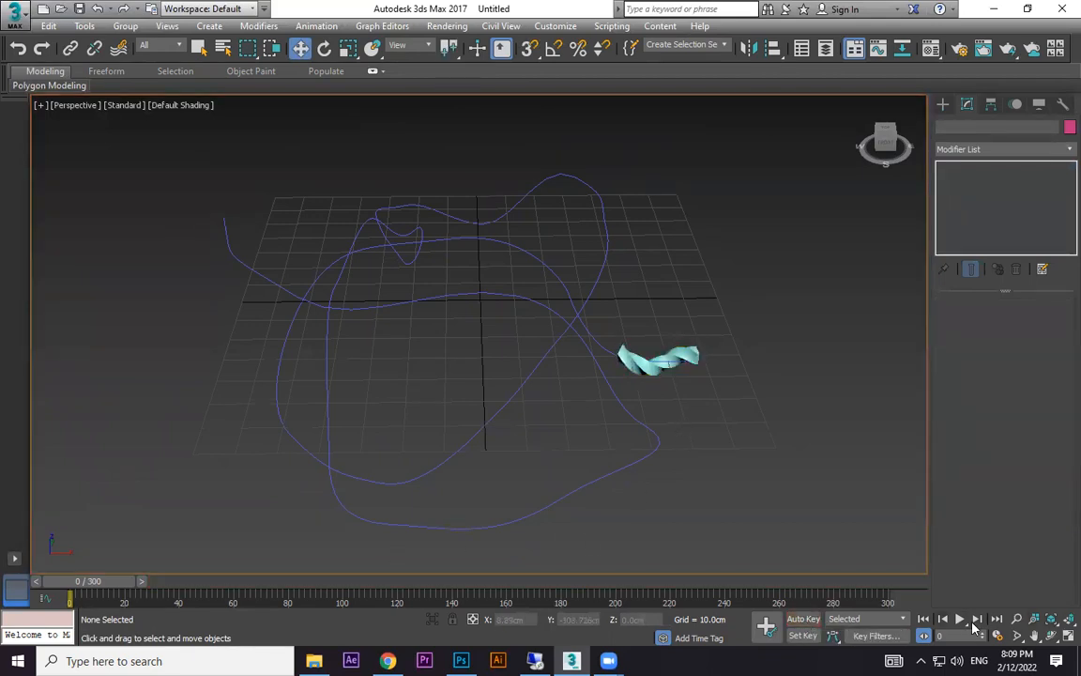
click(961, 620)
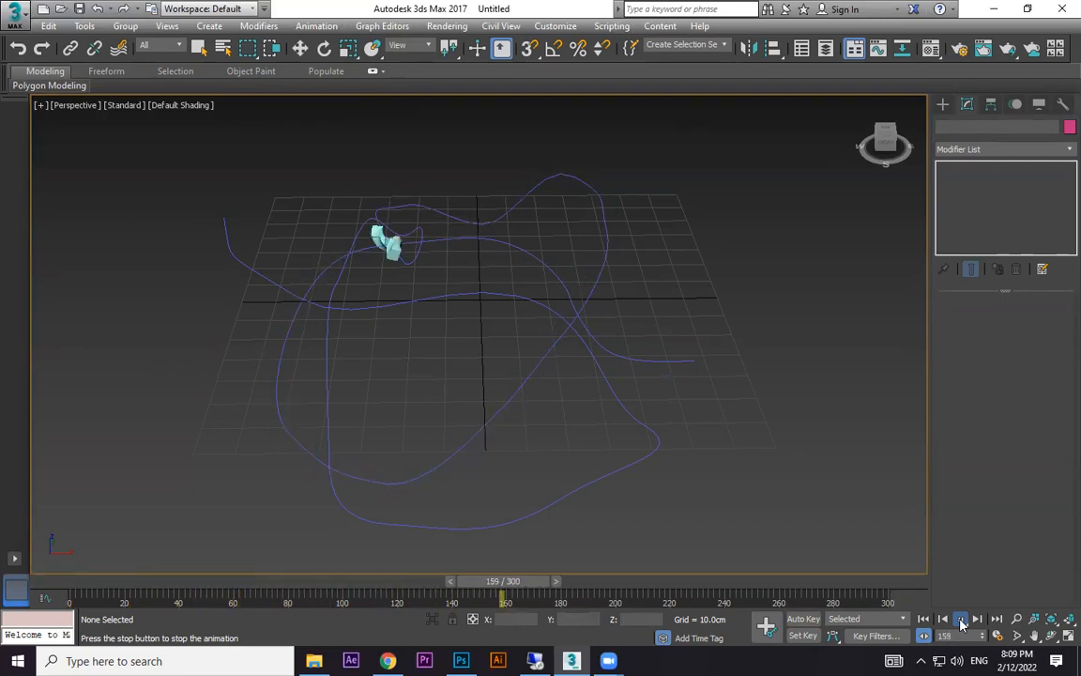
click(961, 620)
Step: Select the box and try path deform Twist values of 12262.5, 0 and 1813.0
click(333, 455)
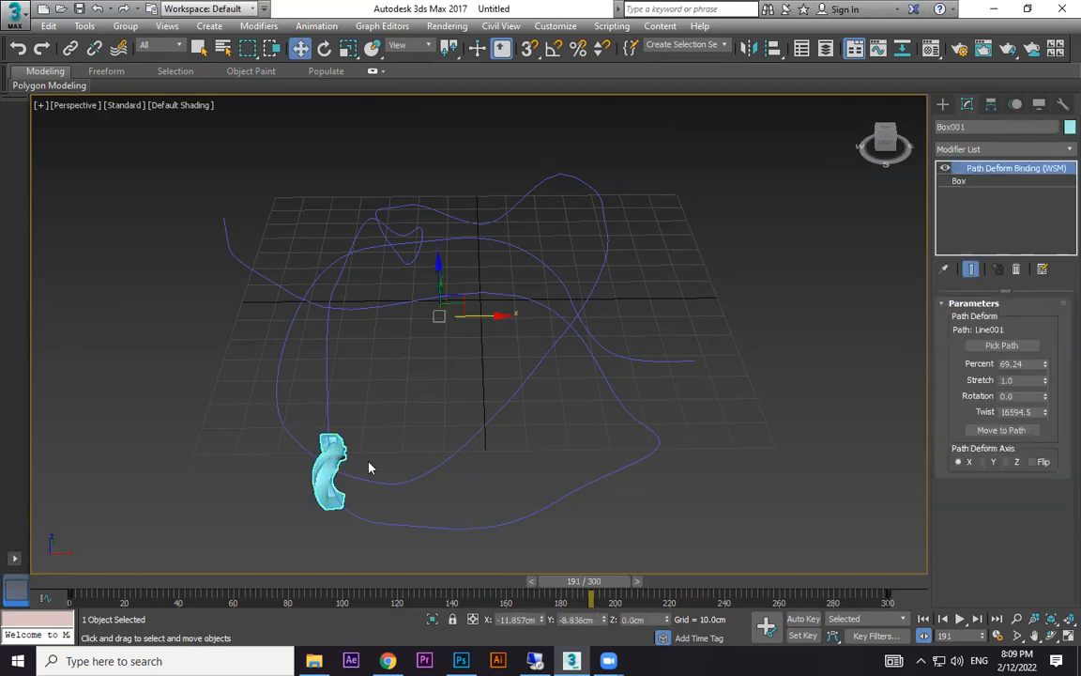
drag(1047, 420, 160, 134)
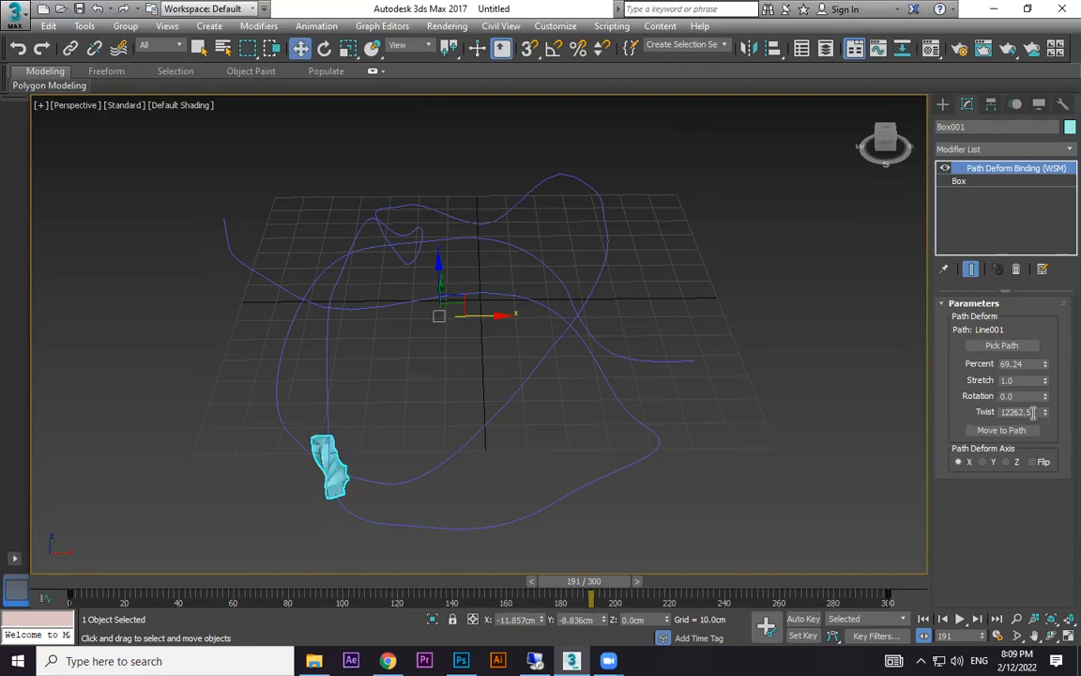
right_click(1046, 411)
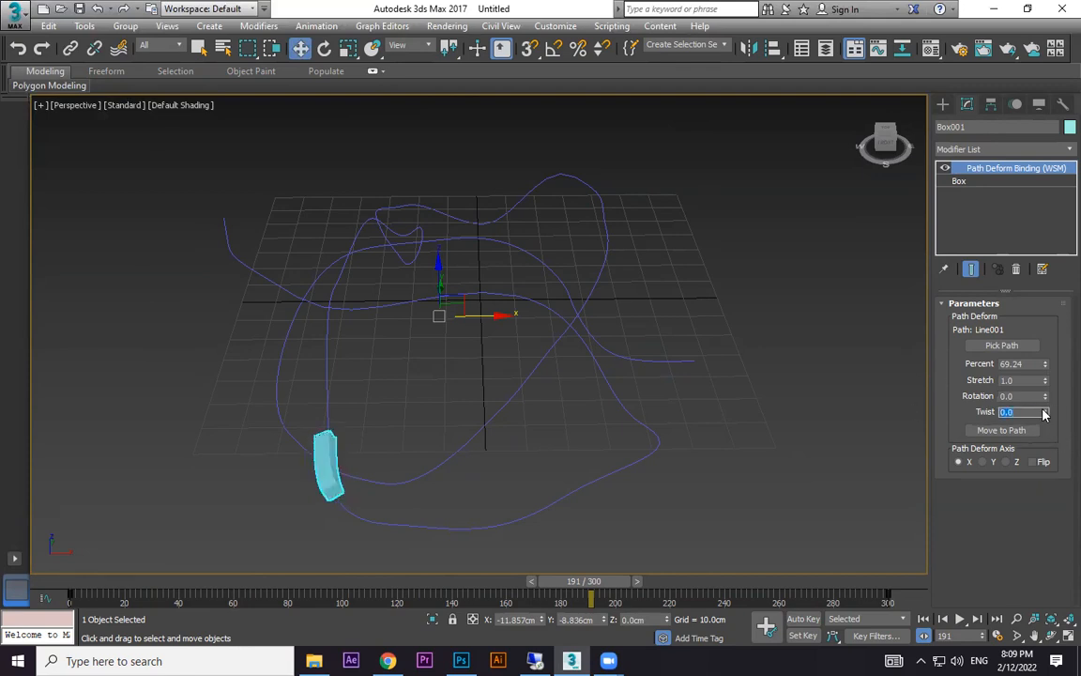
drag(1043, 317, 913, 372)
drag(935, 558, 11, 318)
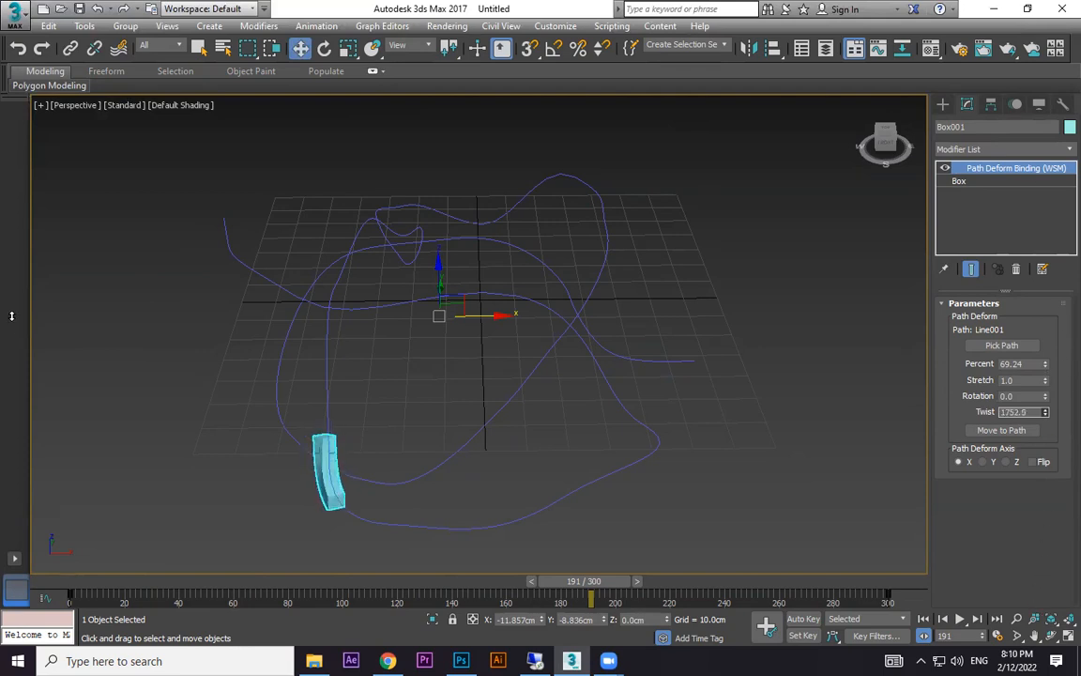
Step: Set the box's path deform Twist to 2546.5 and scrub the animation back to frame 9
drag(619, 583, 495, 567)
key(w)
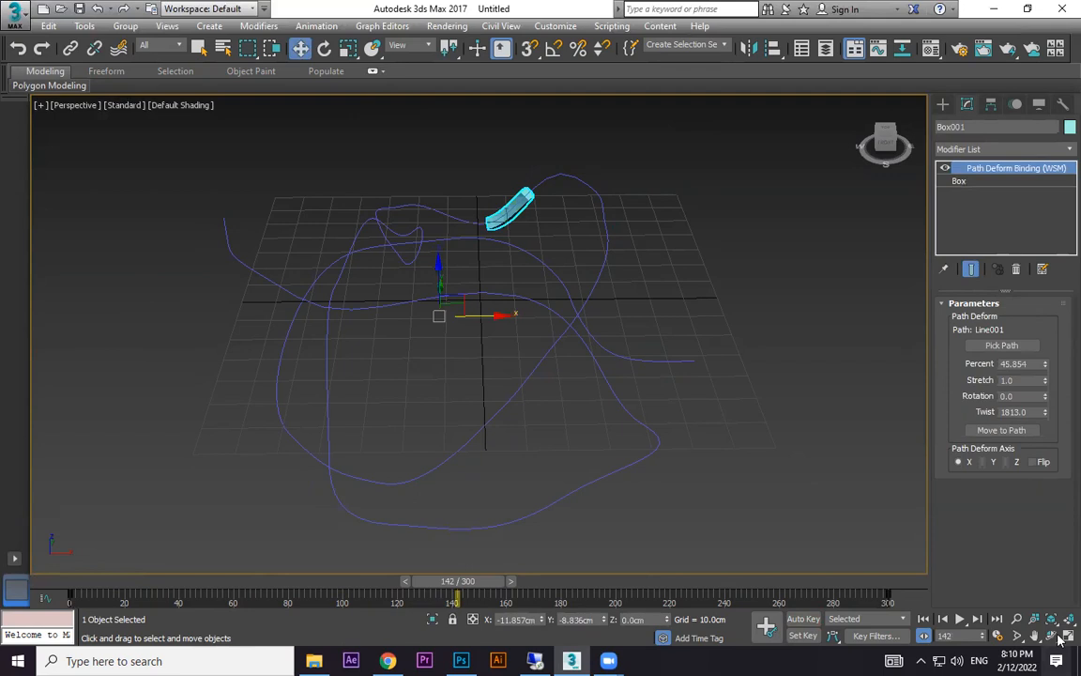
drag(1056, 191, 1061, 584)
drag(484, 586, 111, 560)
Step: Clone the box and its path together as one instance shifted along X, and raise the new pair along Z
key(w)
ctrl+click(369, 486)
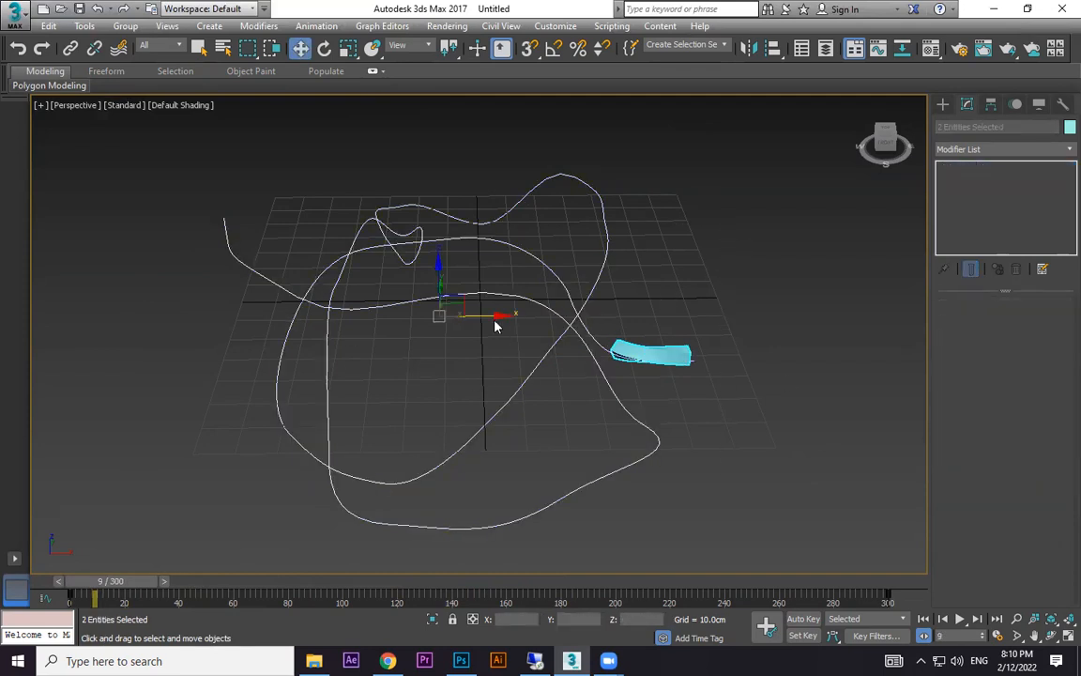
shift+drag(489, 318, 572, 326)
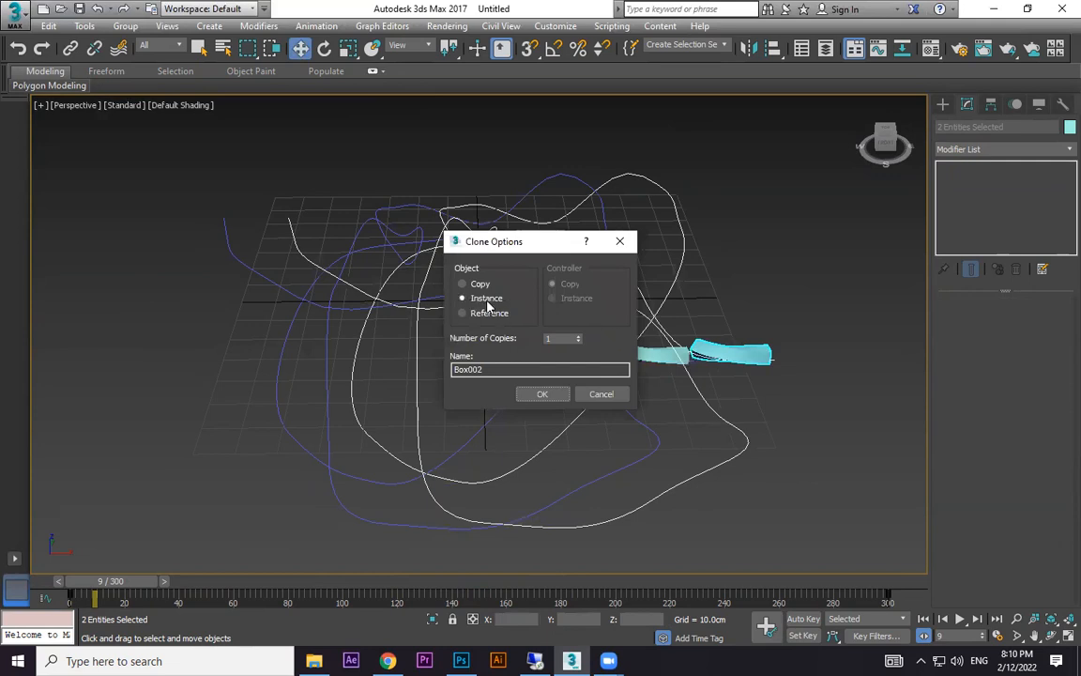
click(543, 395)
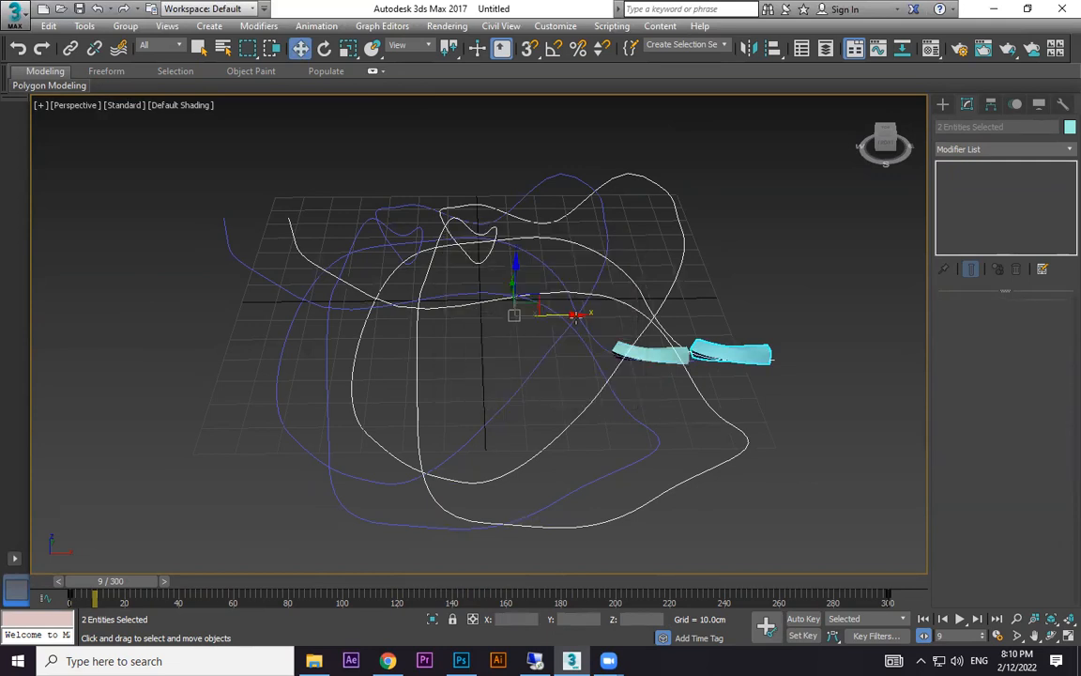
drag(516, 251, 518, 200)
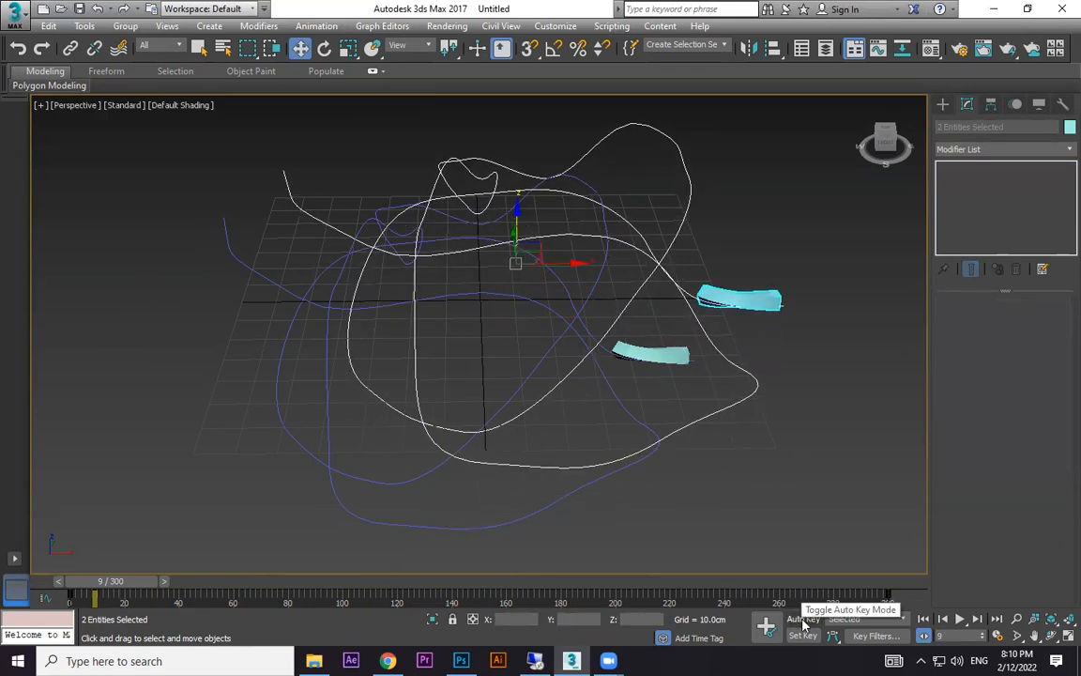
Step: Return to frame 0 and clone both boxes with their paths upward along Z as one instance
drag(137, 583, 76, 565)
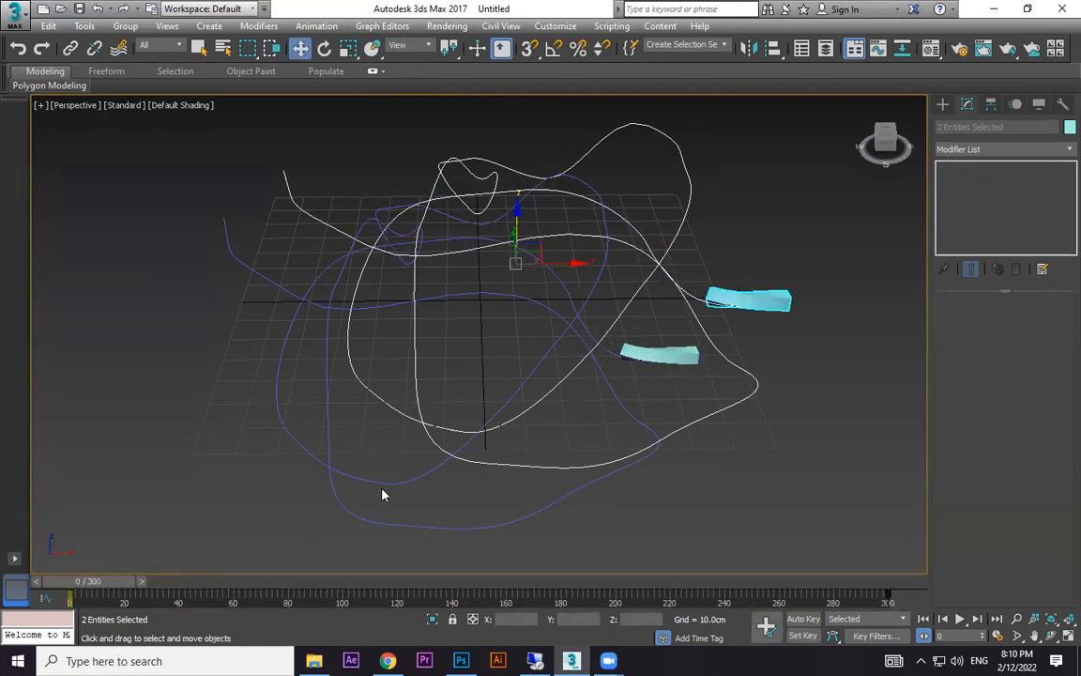
ctrl+click(617, 357)
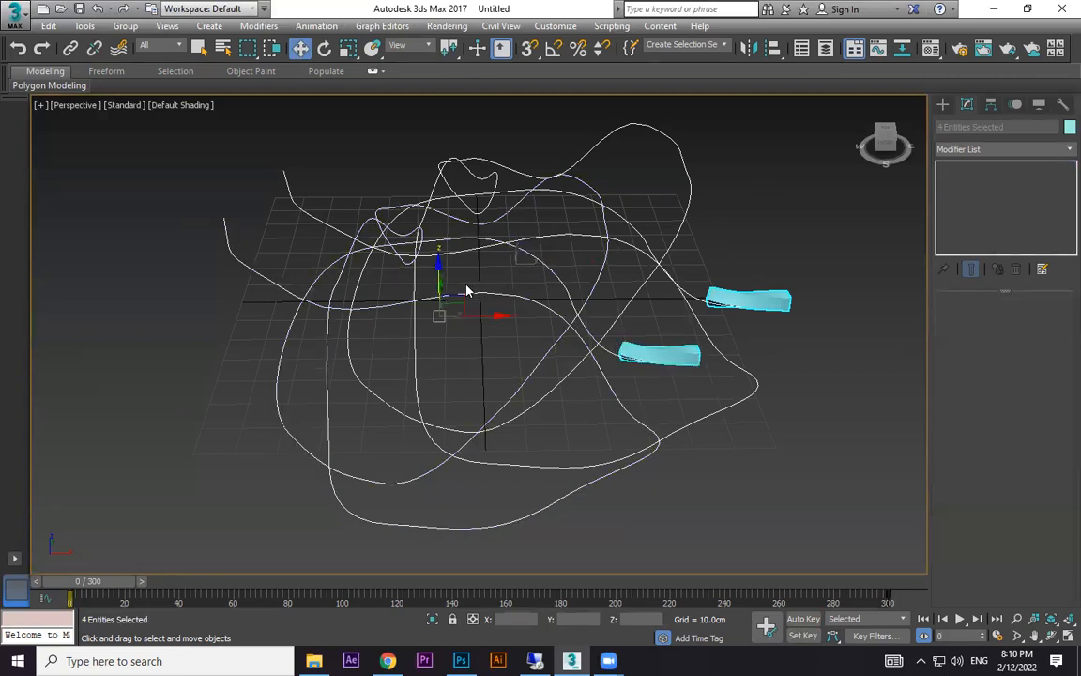
shift+drag(439, 271, 437, 174)
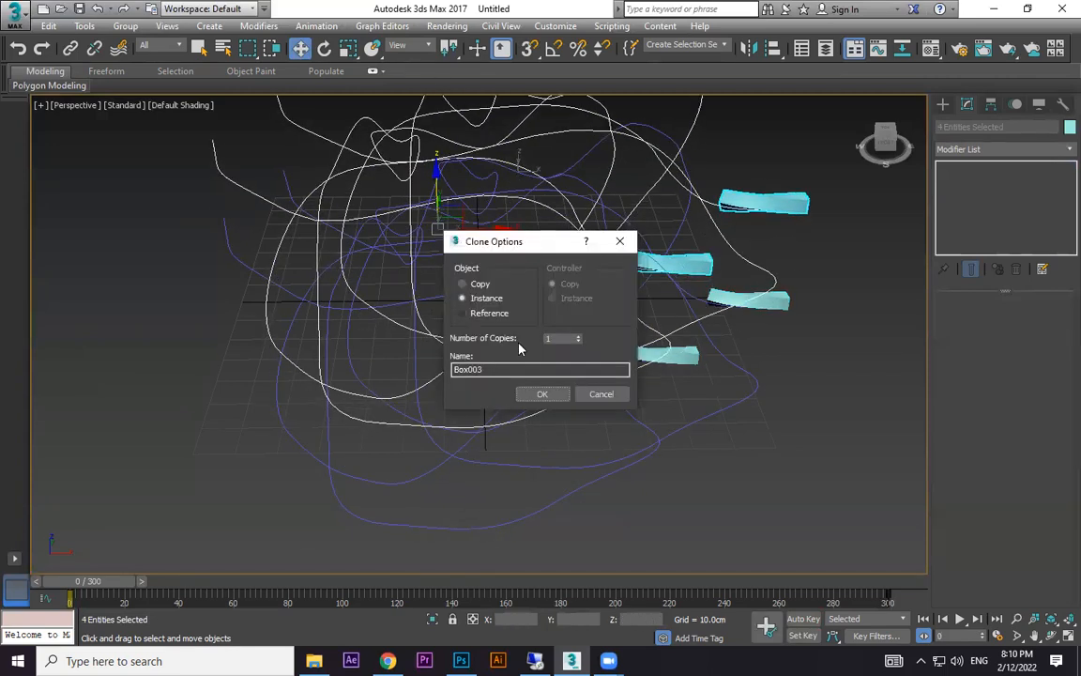
click(543, 394)
Step: Rotate the newly cloned boxes and paths about the vertical axis so they face the opposite side of the grid
scroll(557, 355, down, 5)
key(e)
drag(560, 292, 445, 311)
click(621, 408)
Step: Rotate one of the cloned paths on its own to reorient it relative to the other splines
scroll(497, 346, up, 3)
click(470, 351)
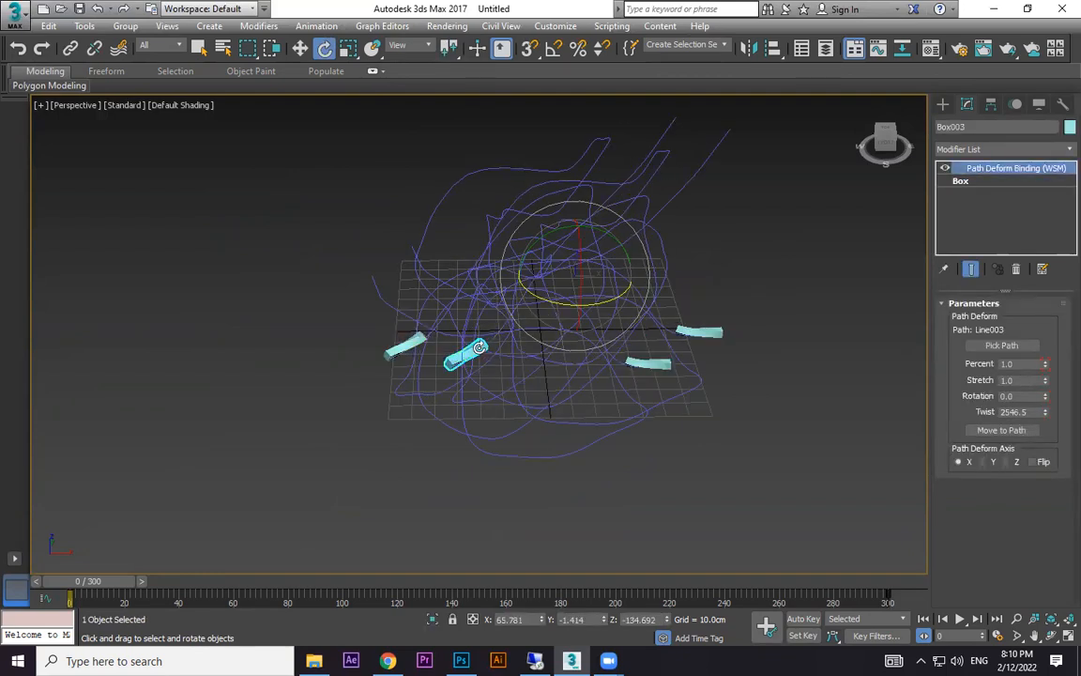
click(667, 217)
drag(609, 288, 743, 401)
click(705, 379)
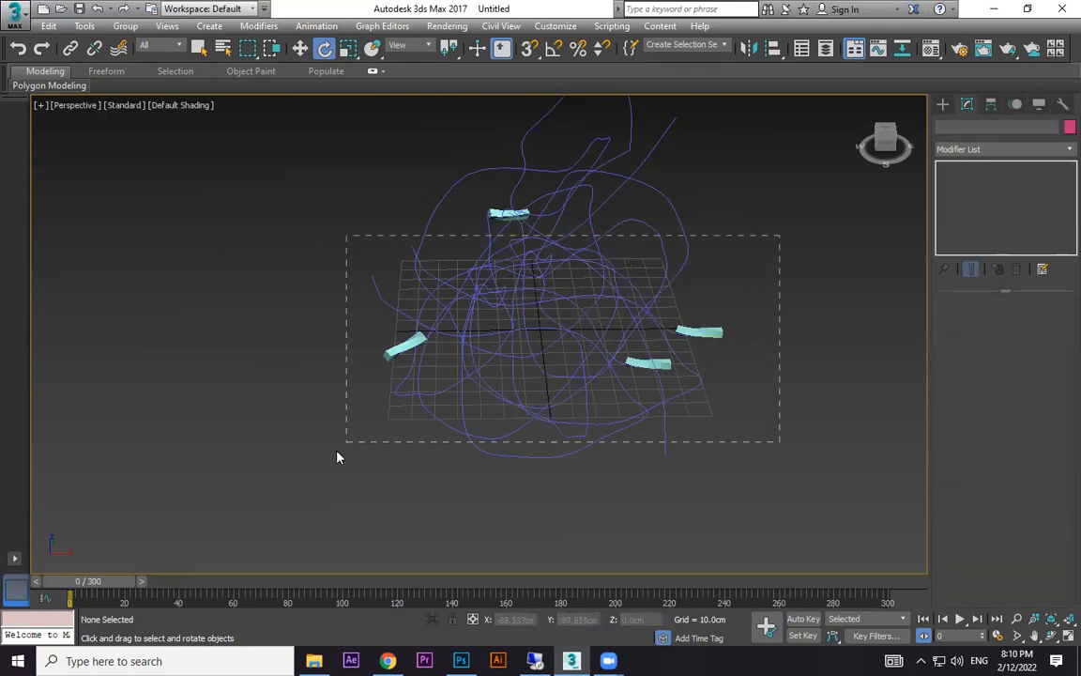
Step: Window-select the boxes and paths over the grid and clone them upward along Z as one instance
drag(339, 457, 340, 456)
scroll(521, 370, down, 2)
key(w)
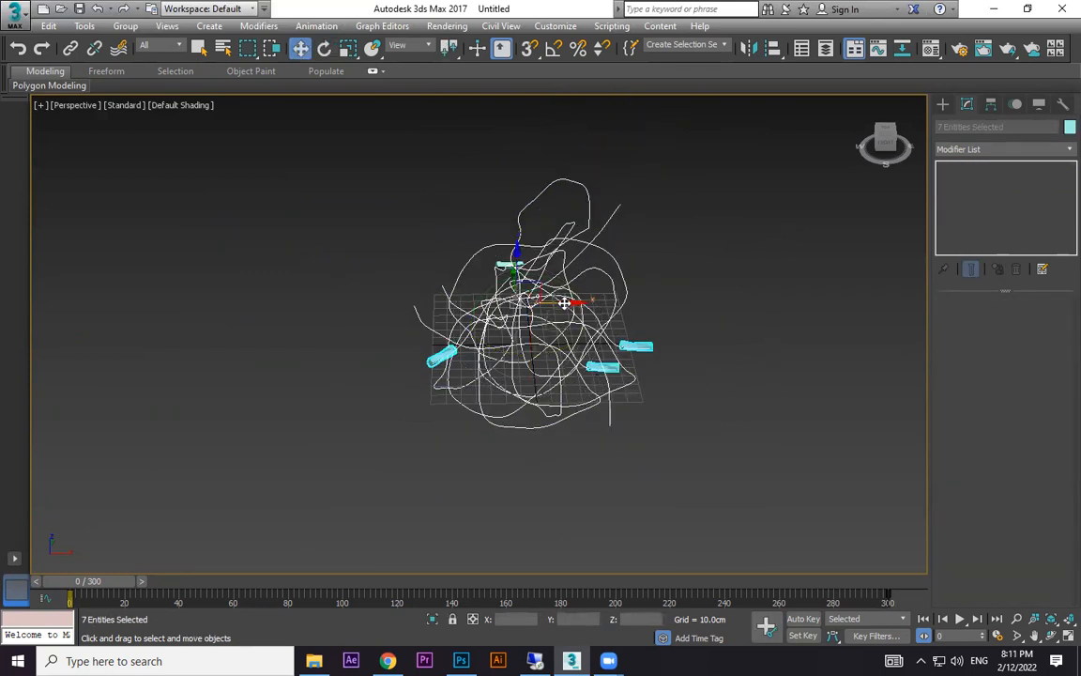
mouse_move(519, 269)
shift+mouse_down()
mouse_move(528, 177)
mouse_move(512, 235)
shift+mouse_up()
click(566, 396)
click(730, 274)
Step: Try scaling the topmost cloned path uniformly, and move that path along X away from the other splines
click(567, 217)
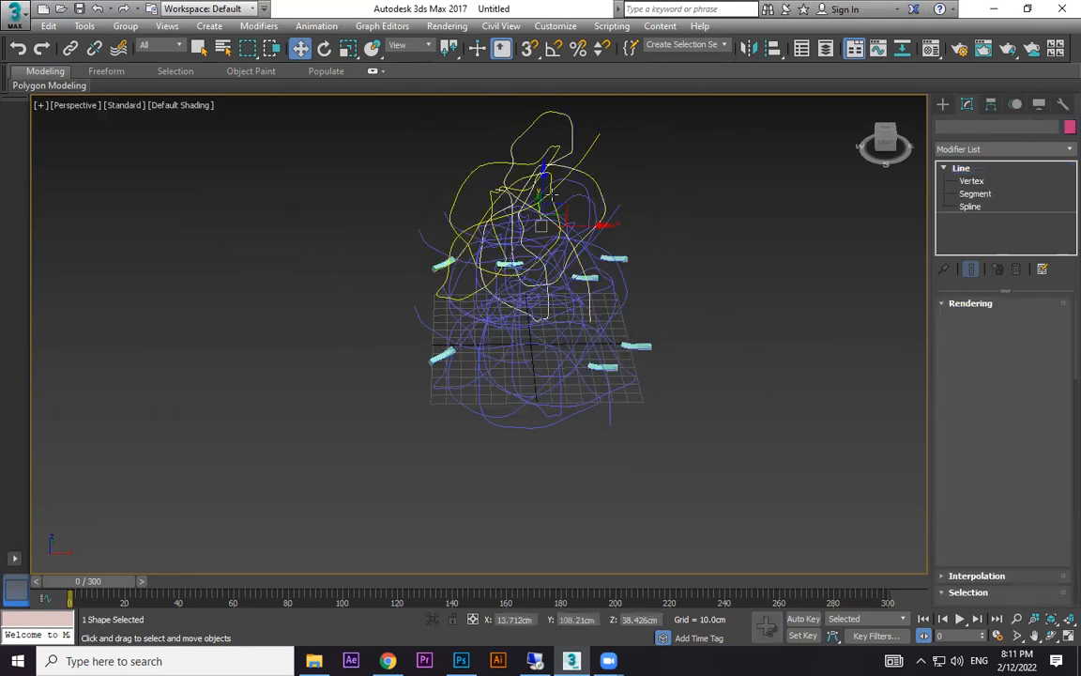
key(r)
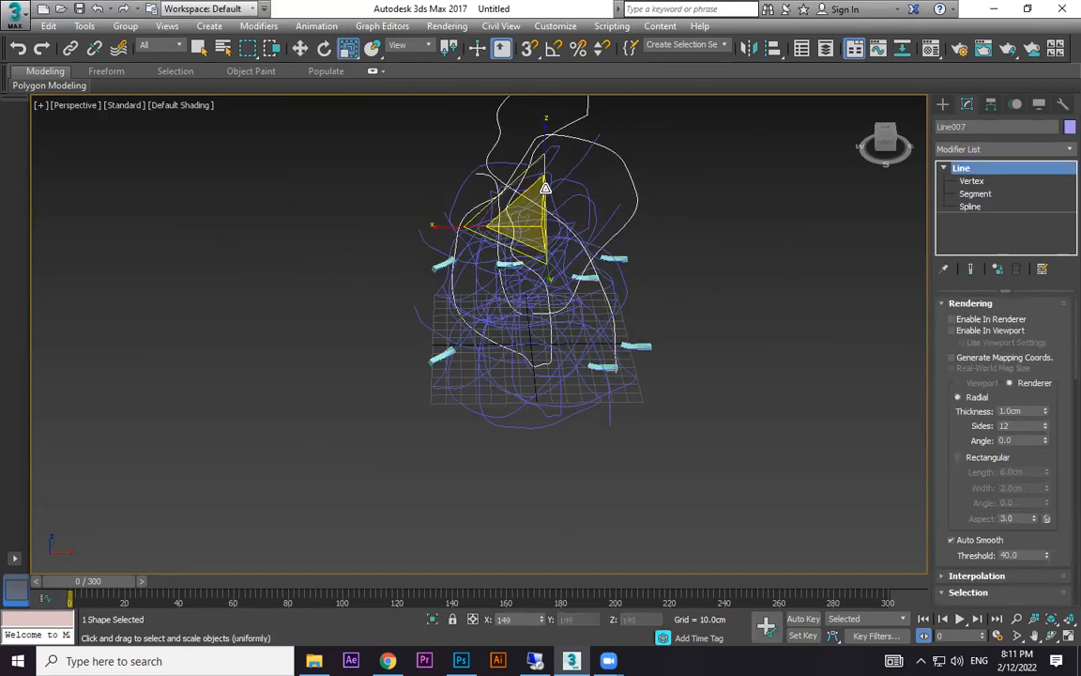
key(w)
drag(553, 222, 647, 224)
Step: Lower the Line008 path to Z 38.034 cm and raise the Line006 path about 7.9 cm along Z
click(456, 243)
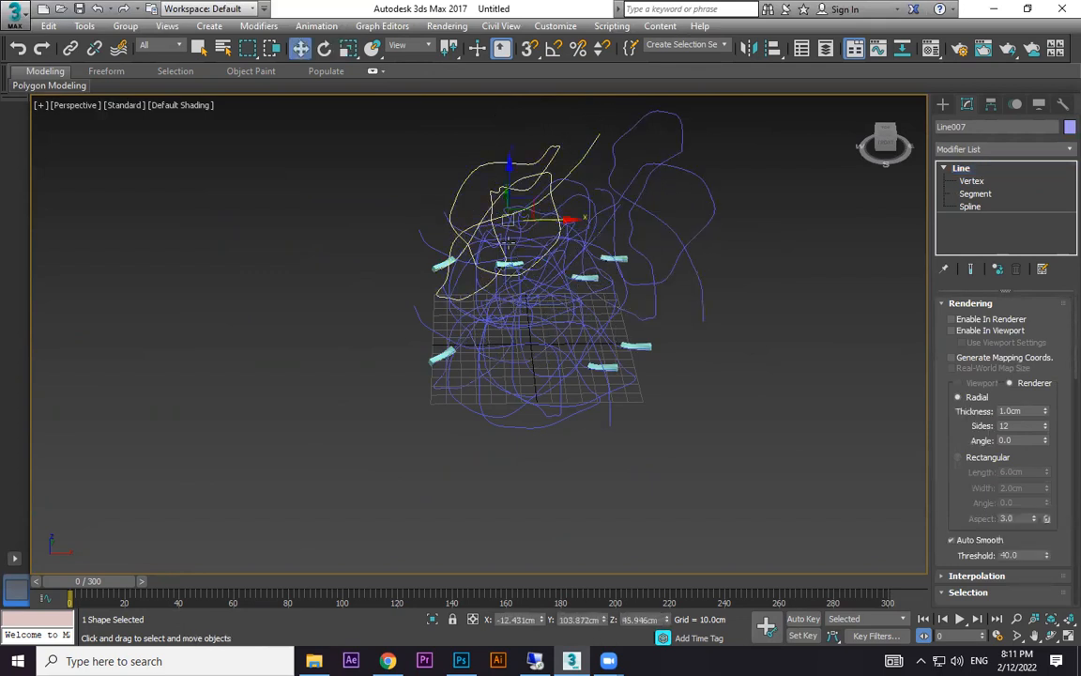
mouse_move(557, 225)
mouse_down()
mouse_move(437, 228)
mouse_move(563, 225)
mouse_up()
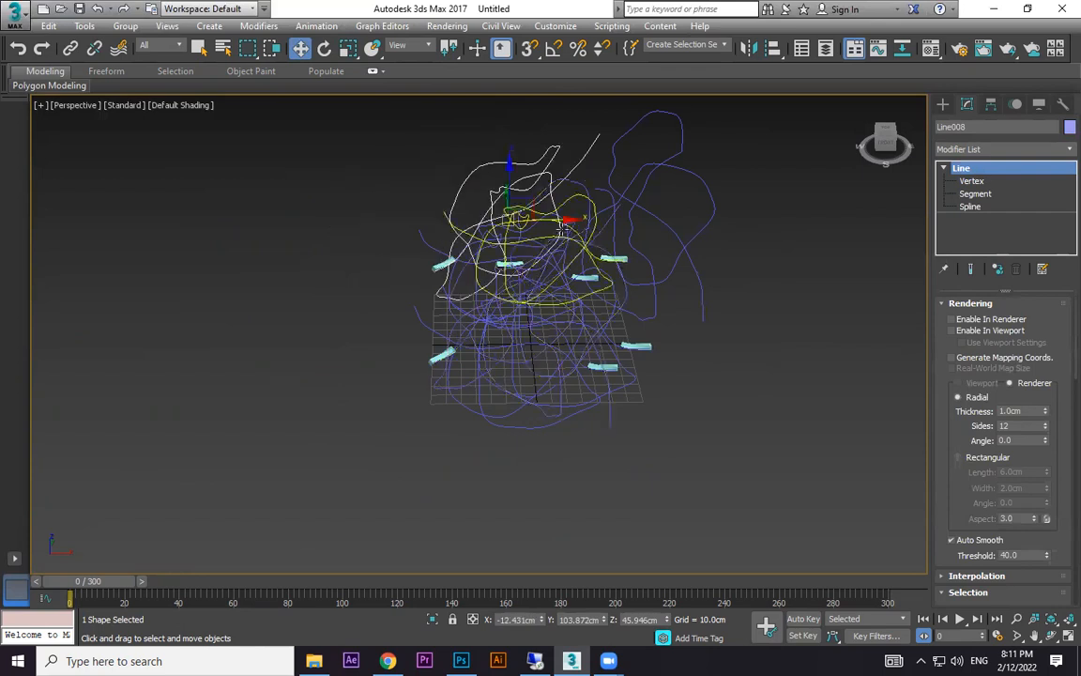
drag(511, 176, 510, 186)
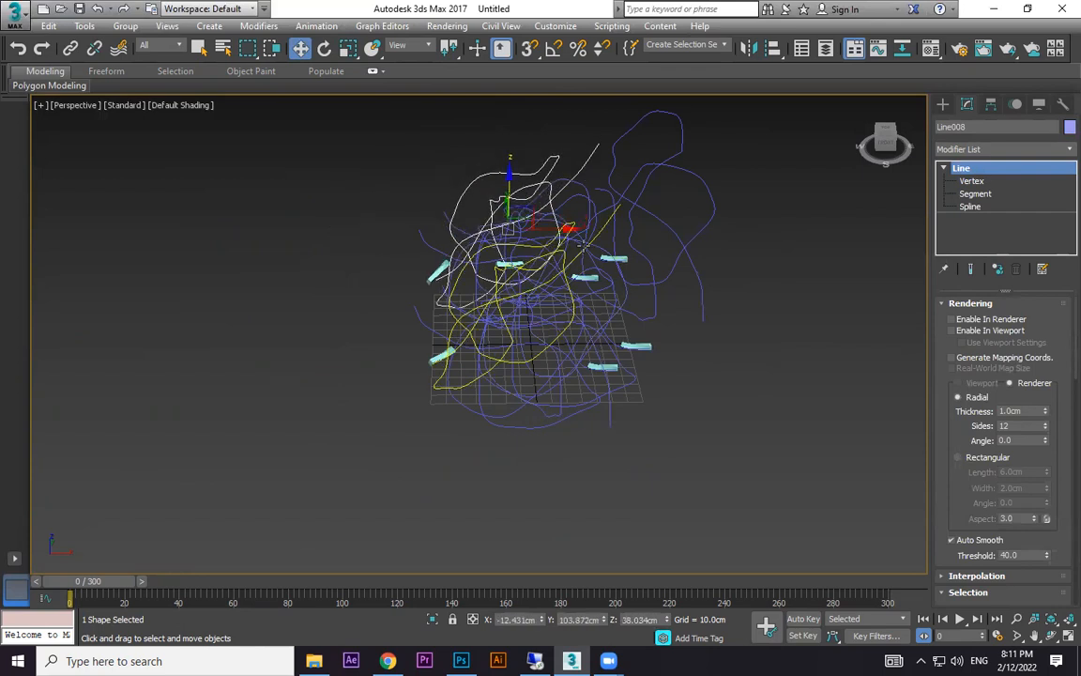
click(589, 252)
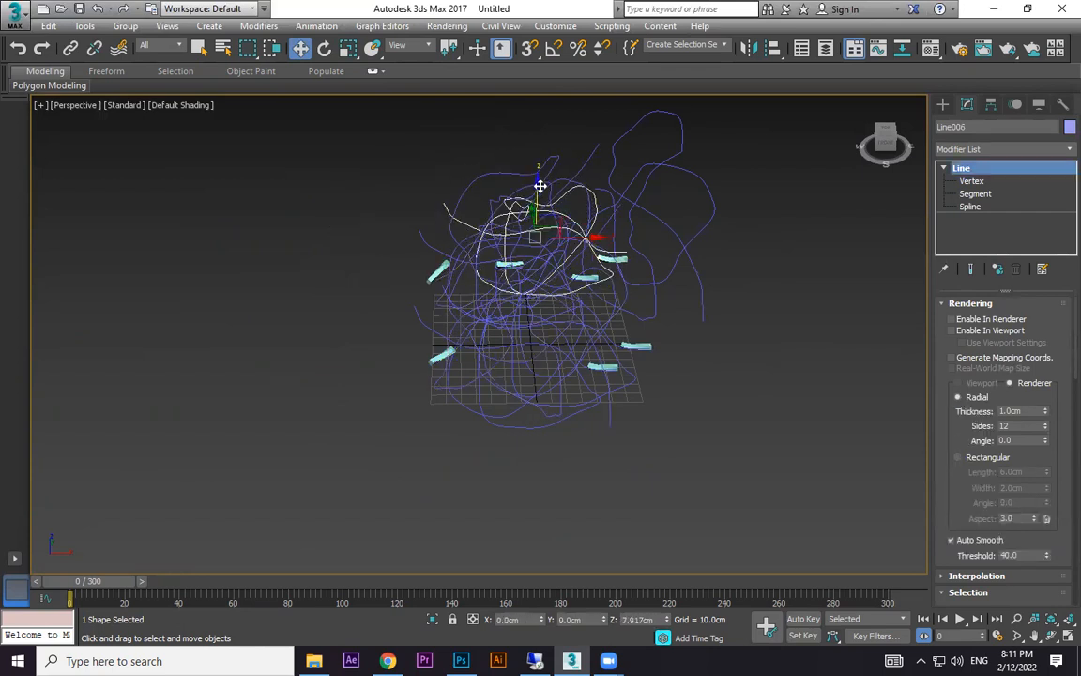
click(694, 550)
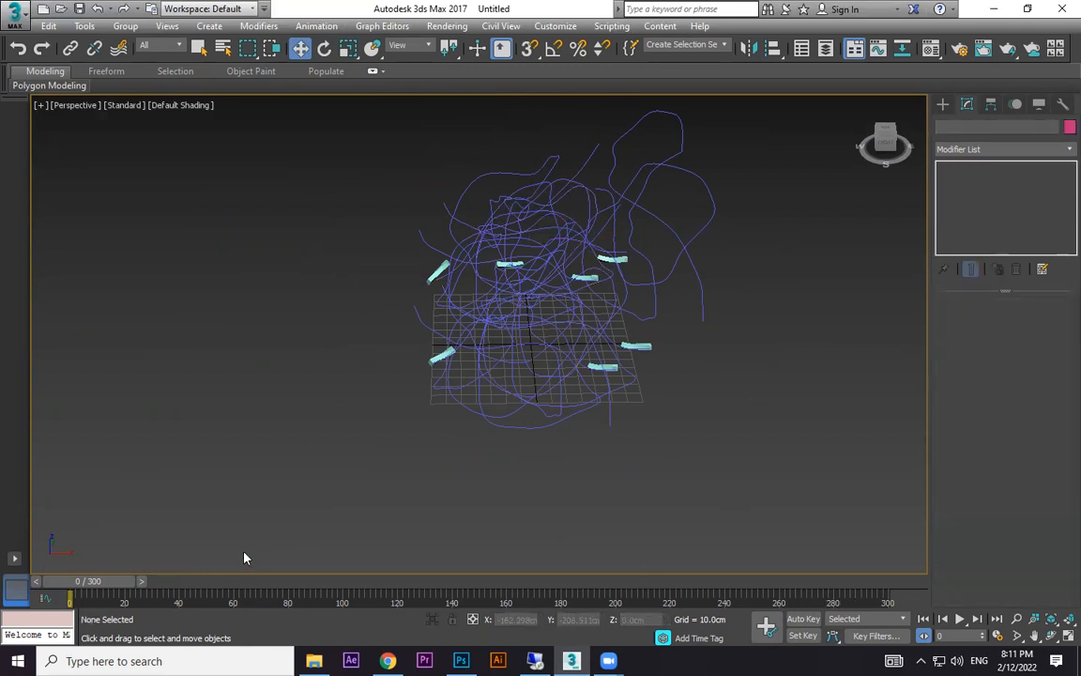
Step: Scrub the animation to frame 138 and change the object color of Box003 to red
drag(84, 584, 475, 588)
scroll(663, 442, up, 5)
click(133, 274)
scroll(314, 305, down, 3)
scroll(670, 357, down, 3)
middle_drag(670, 351, 793, 420)
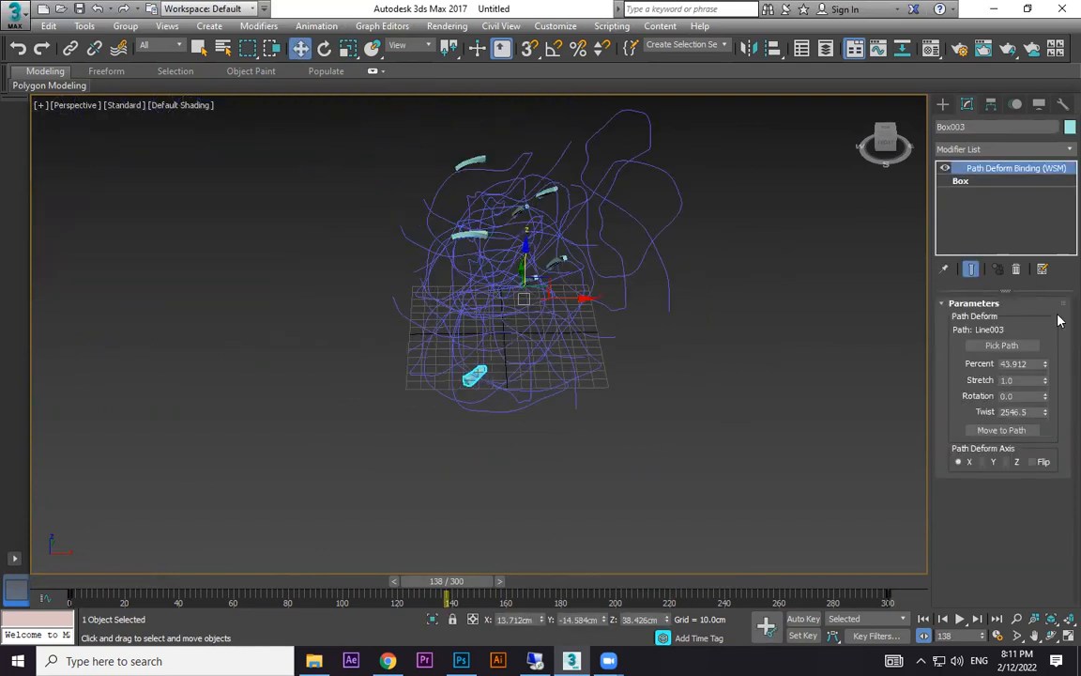
click(1068, 126)
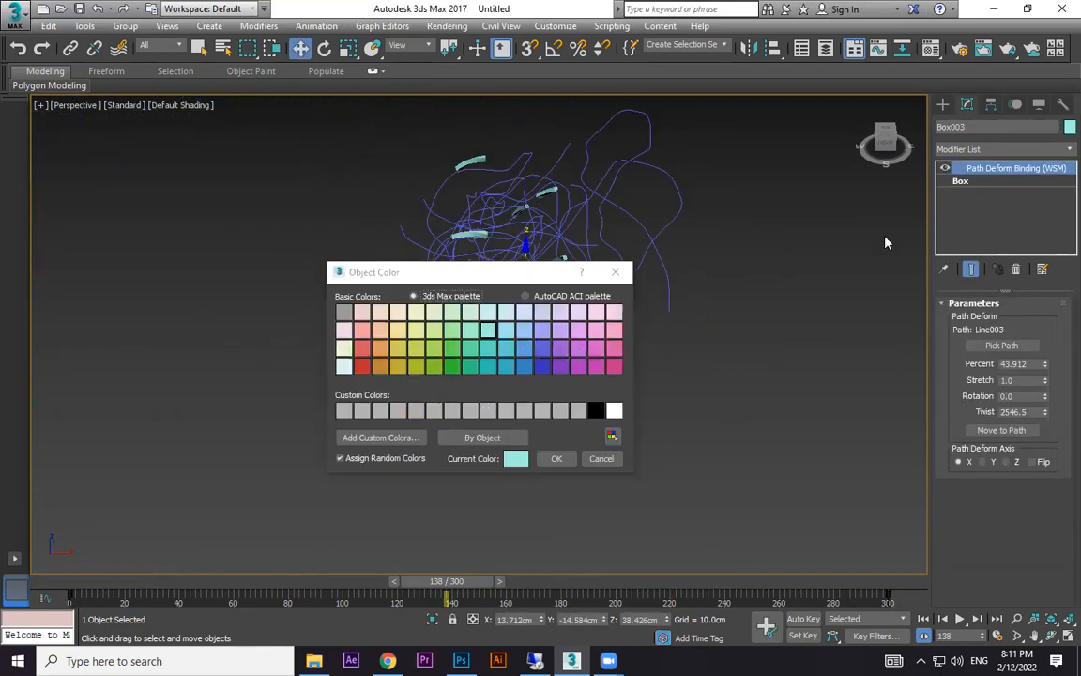
click(554, 459)
Step: Change the object color of Box004 to yellow and of Box007 to magenta
scroll(555, 381, up, 2)
scroll(464, 284, up, 2)
click(501, 248)
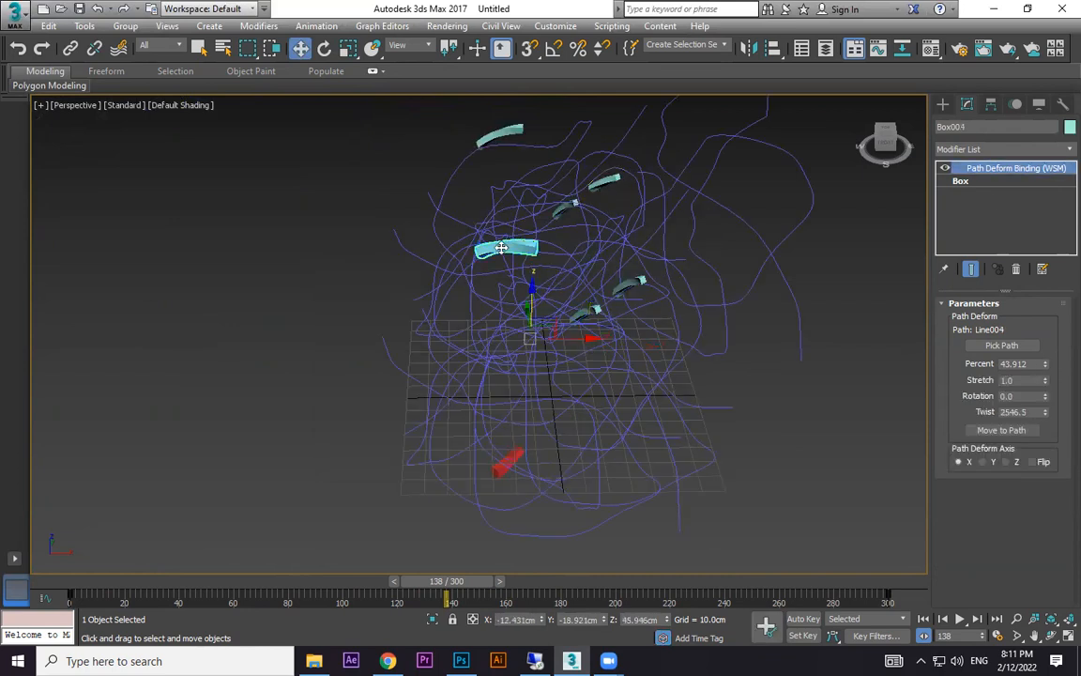
click(1069, 126)
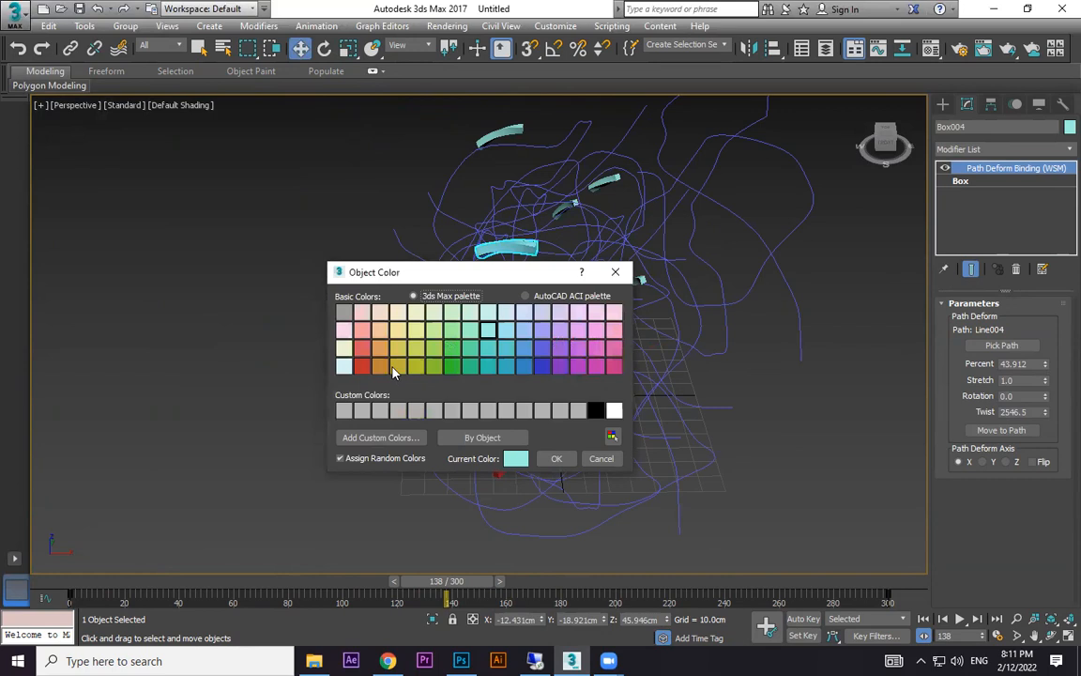
click(555, 460)
click(488, 137)
click(1068, 127)
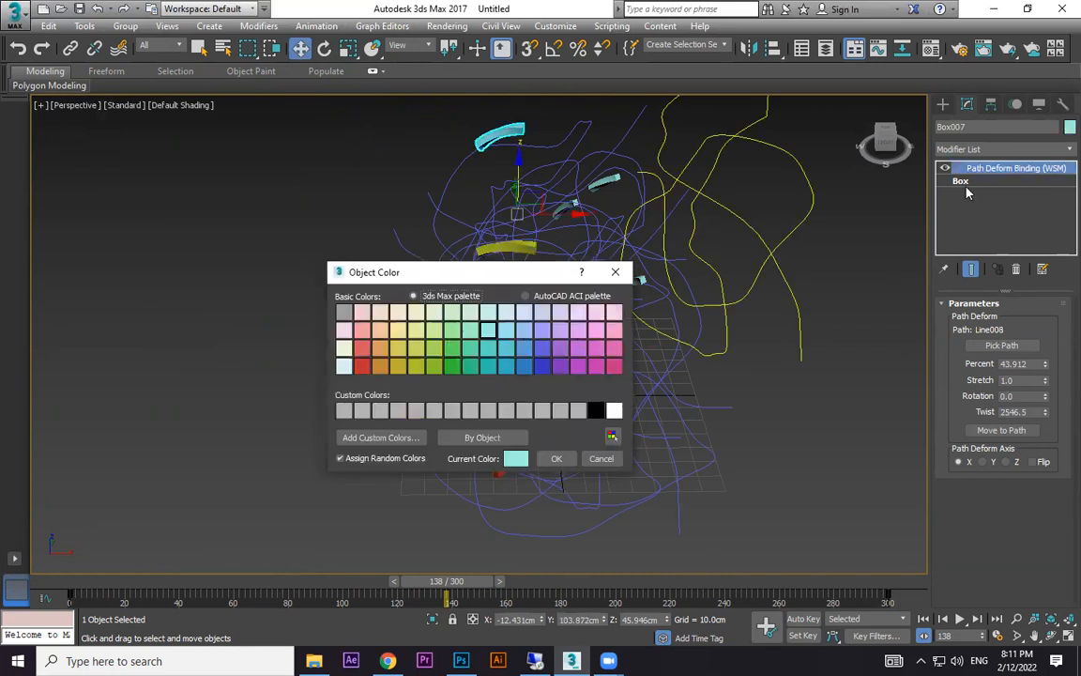
click(596, 365)
click(556, 459)
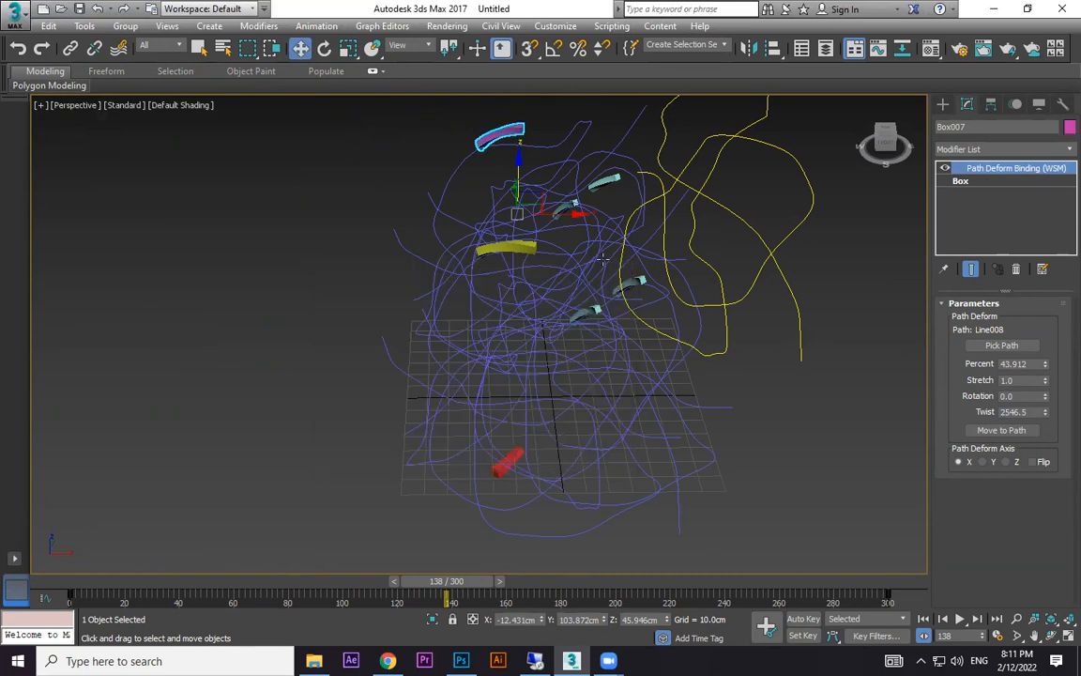
Step: Change the object color of Box006 to green and of Box002 to blue, and clear the selection
click(610, 186)
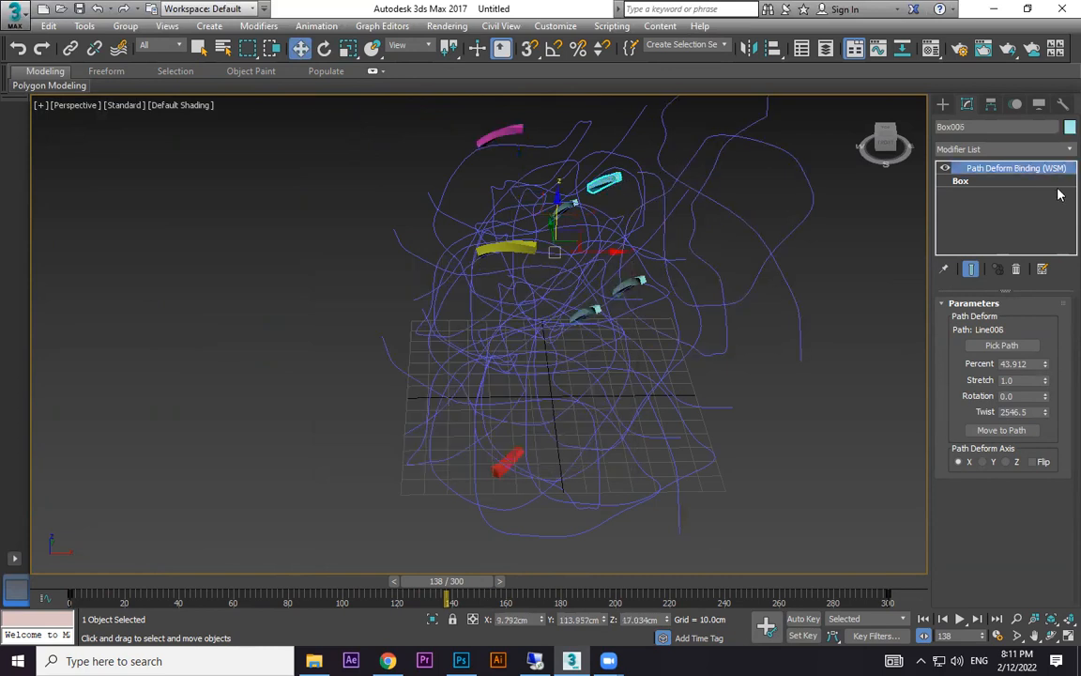
click(1068, 127)
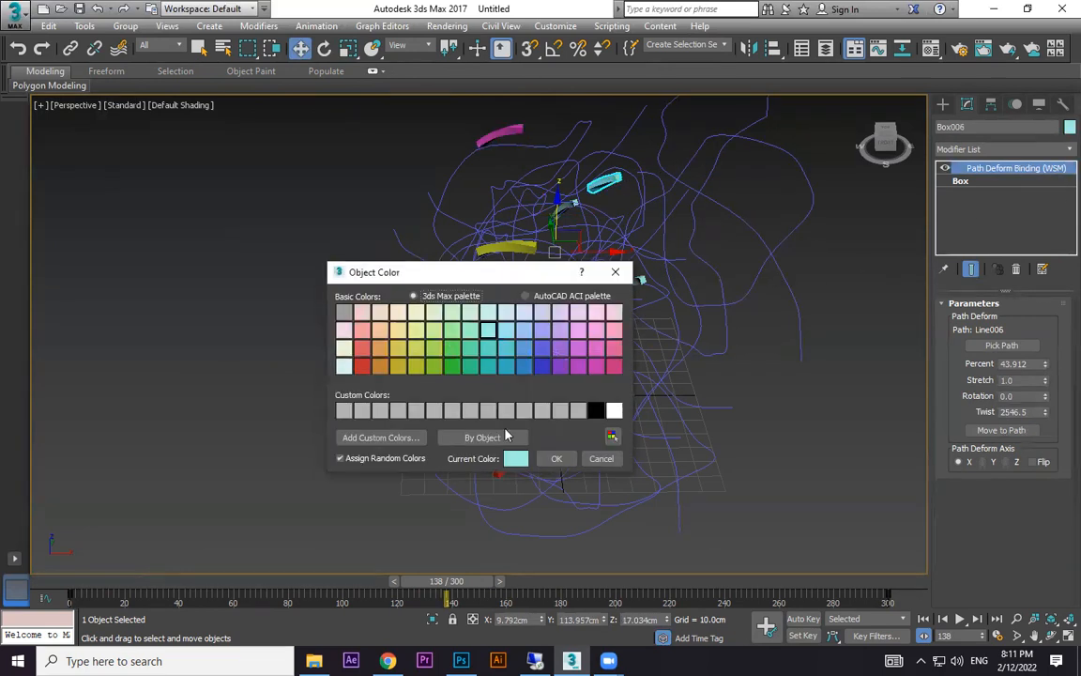
click(566, 458)
click(632, 285)
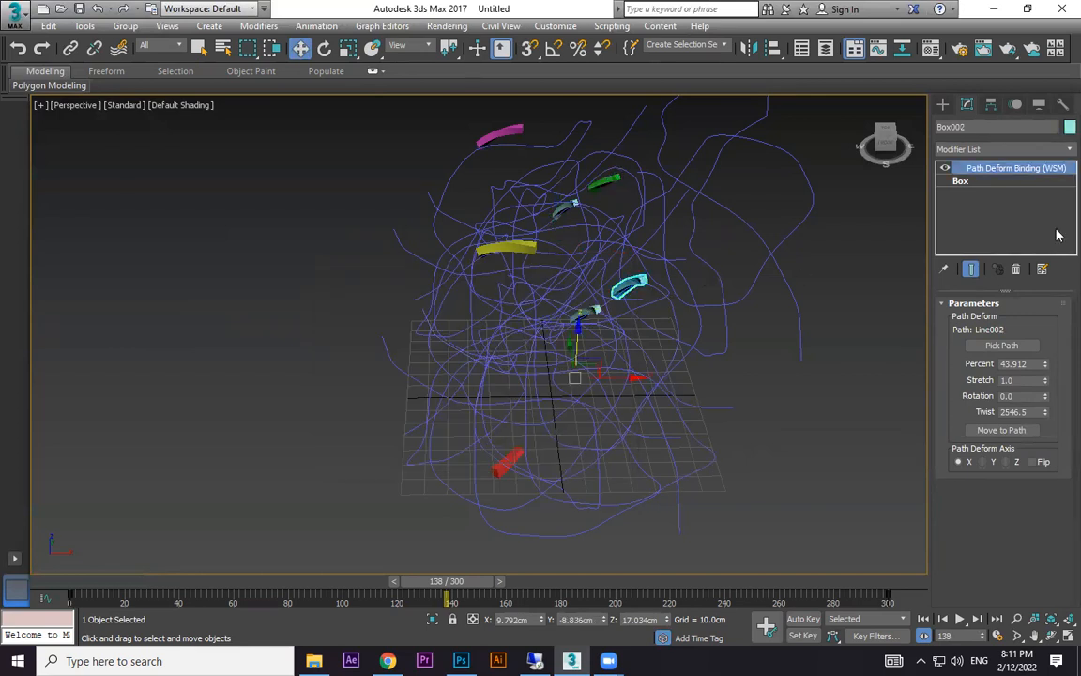
click(1068, 127)
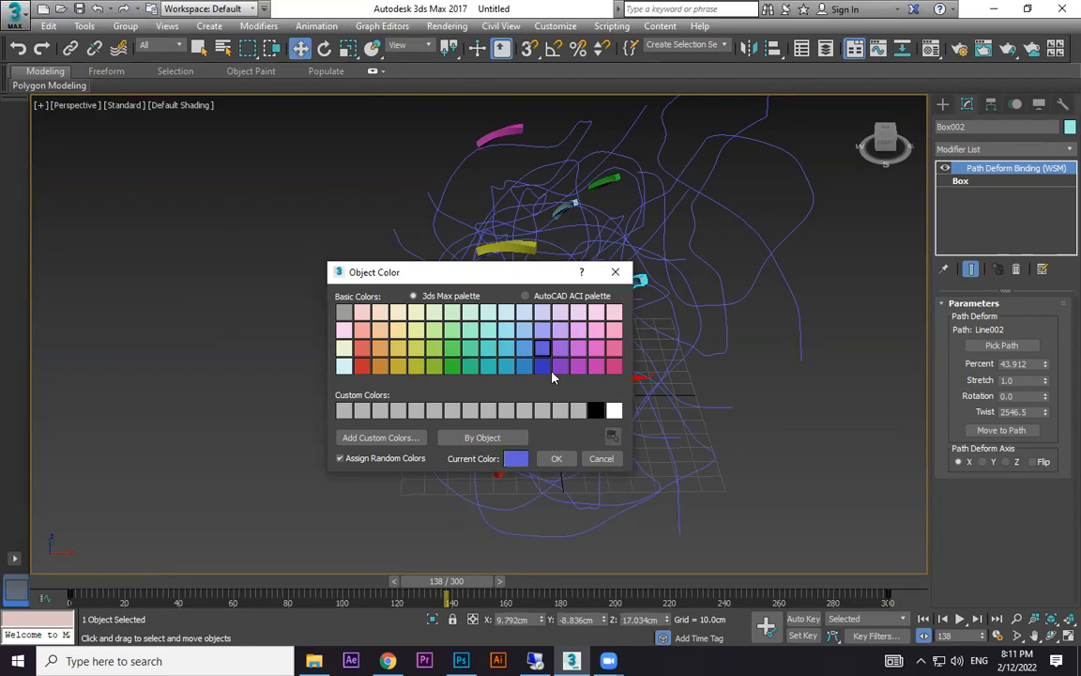
click(559, 460)
click(818, 449)
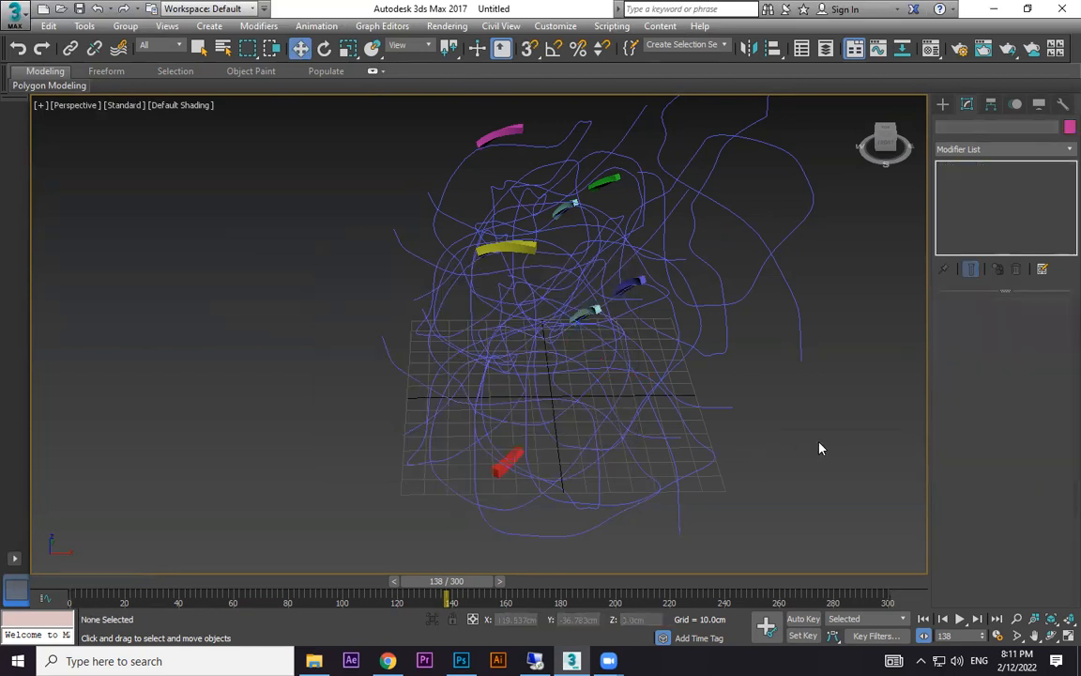
Step: Change the object color of Box001 to orange and clear the selection
click(584, 314)
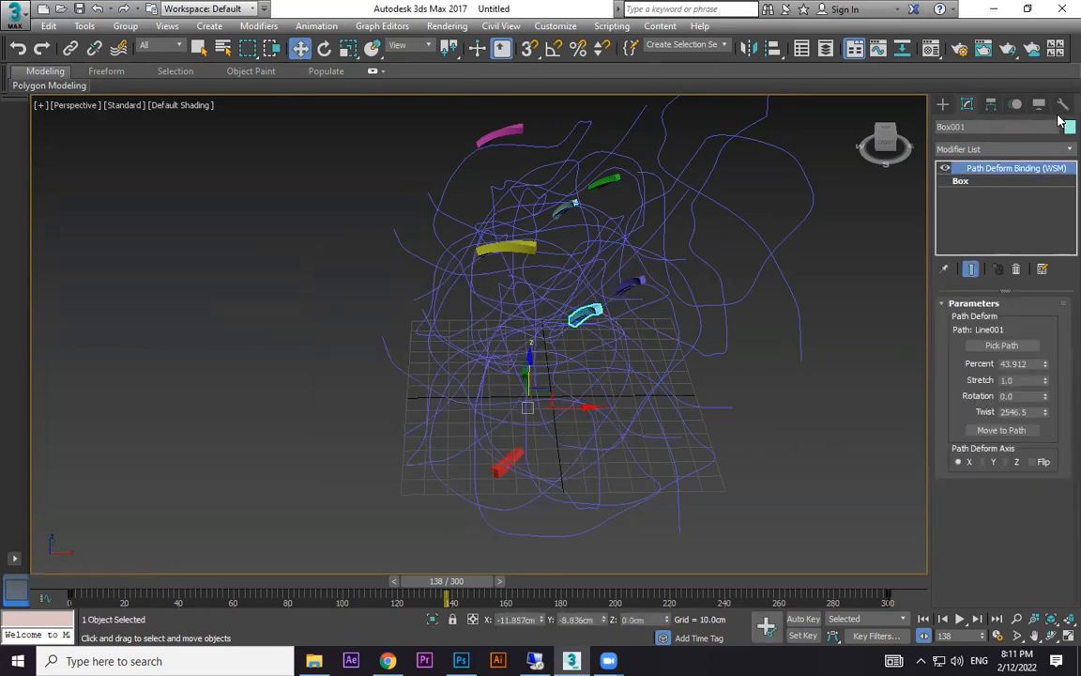
click(1069, 126)
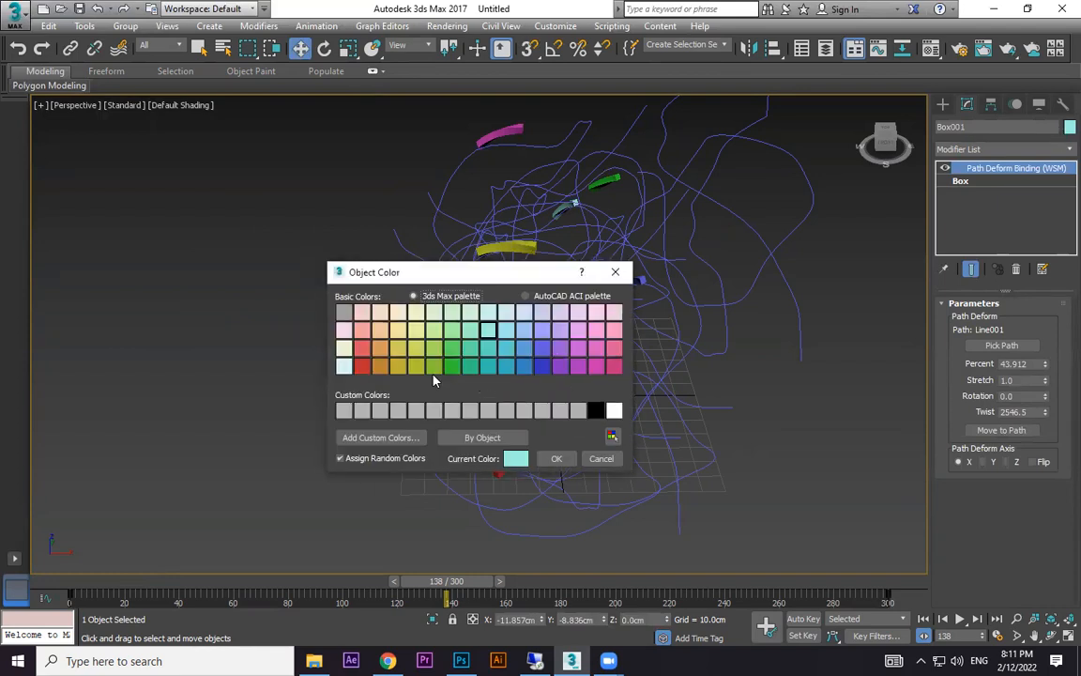
click(380, 348)
click(557, 458)
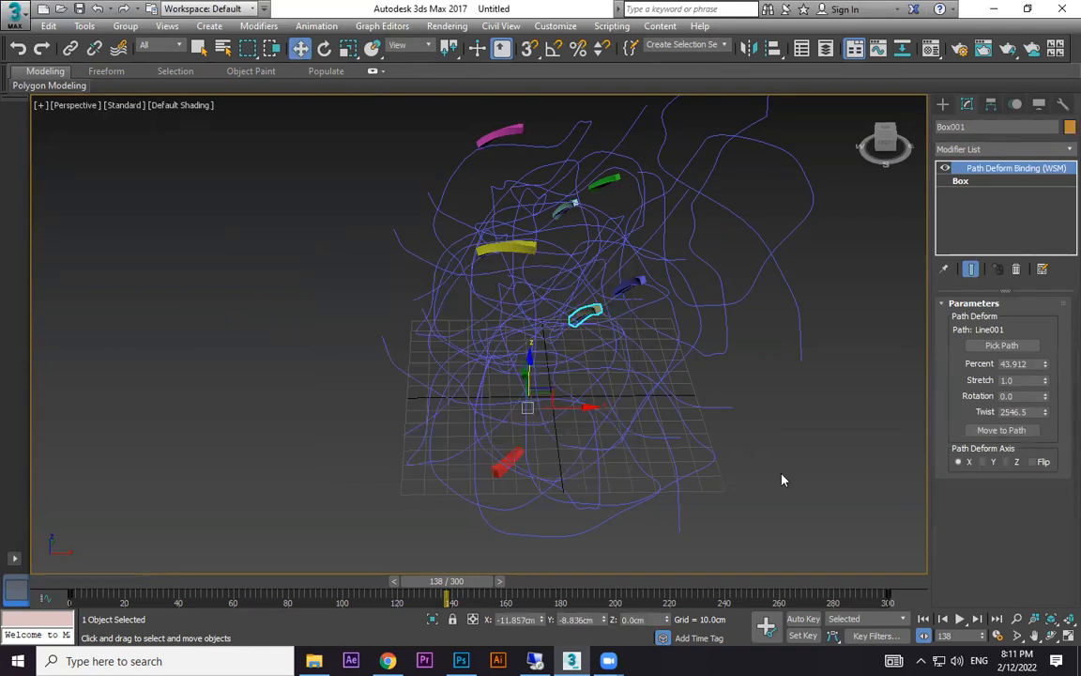
click(793, 474)
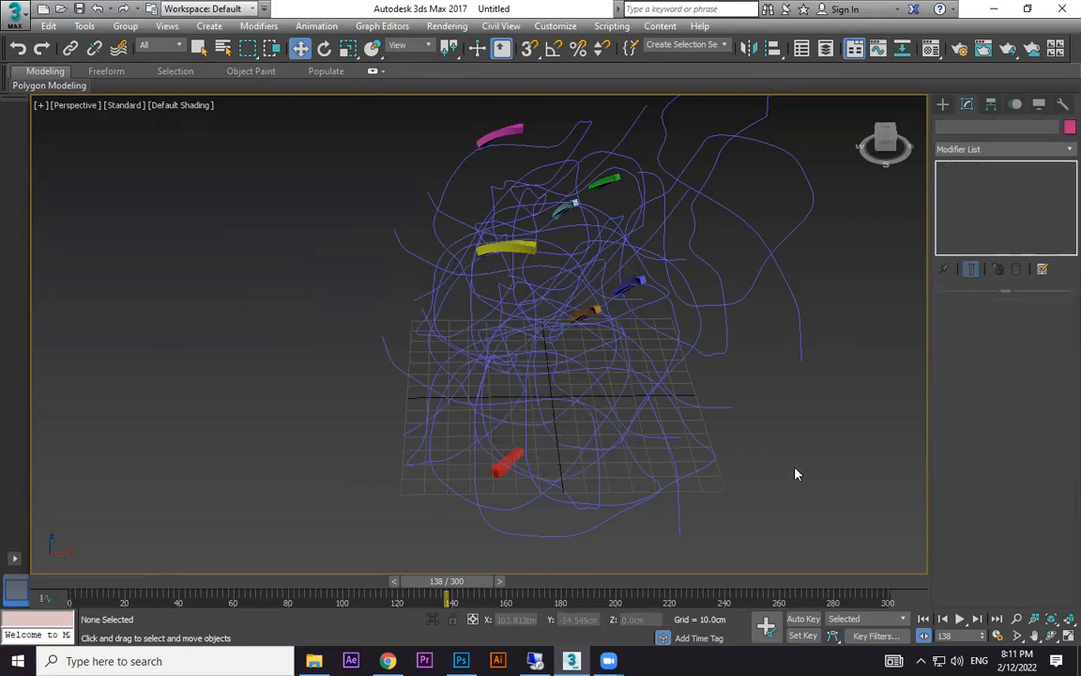
Step: Play the animation from the first frame to frame 282 and examine the colored boxes' motion along their paths from a lower, closer view
click(924, 620)
click(959, 619)
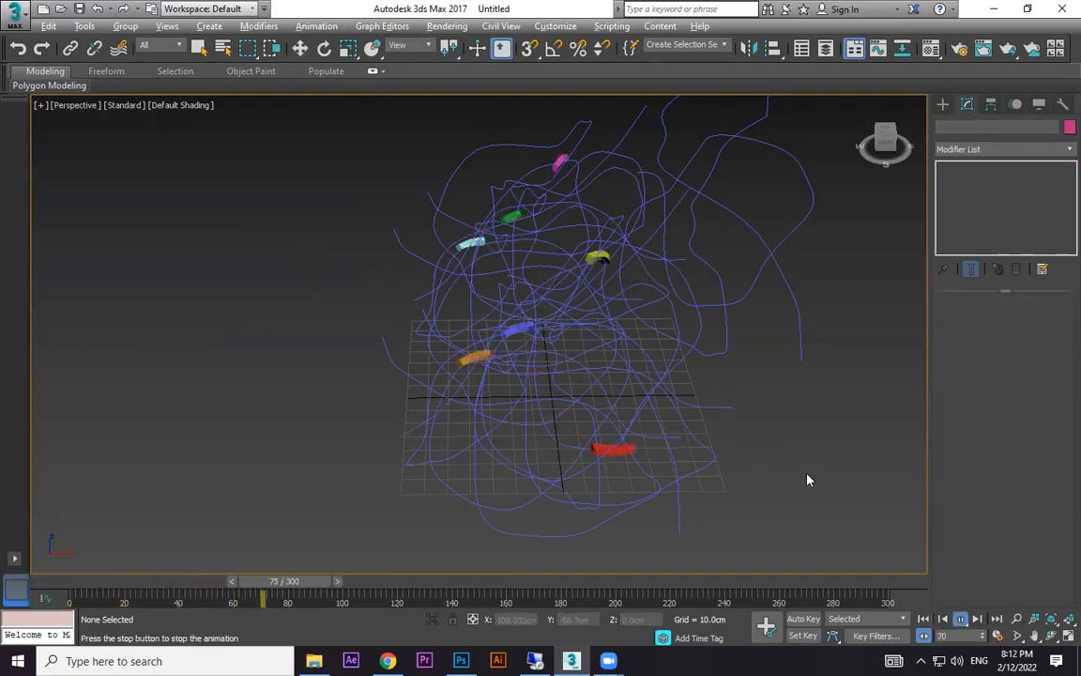
alt+middle_drag(815, 482, 804, 454)
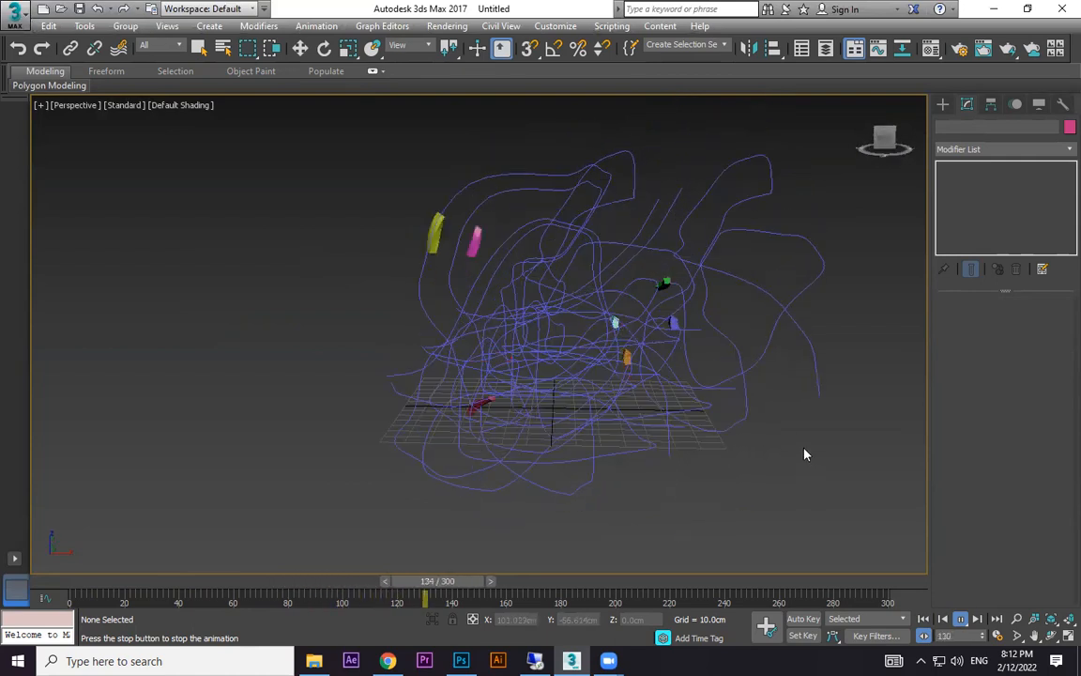
scroll(808, 452, up, 3)
scroll(731, 451, down, 3)
middle_drag(593, 445, 707, 459)
scroll(710, 452, up, 3)
scroll(794, 470, down, 2)
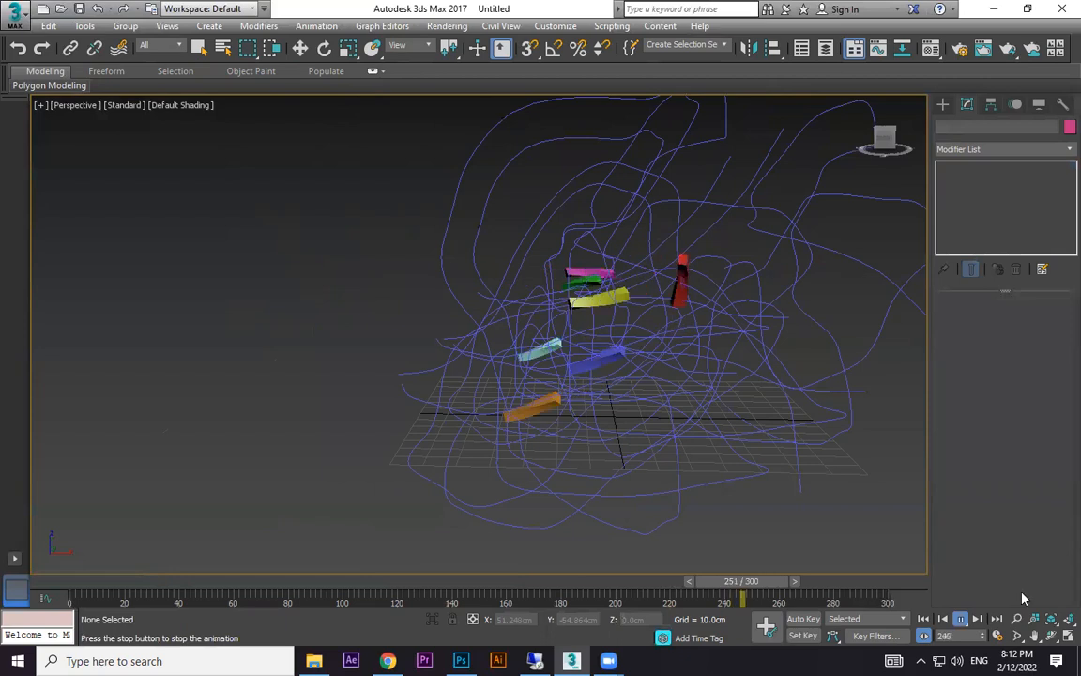
click(961, 620)
Step: Reshape the Line007 path at vertex level by moving a vertex on its outer loop slightly outward and down
click(846, 380)
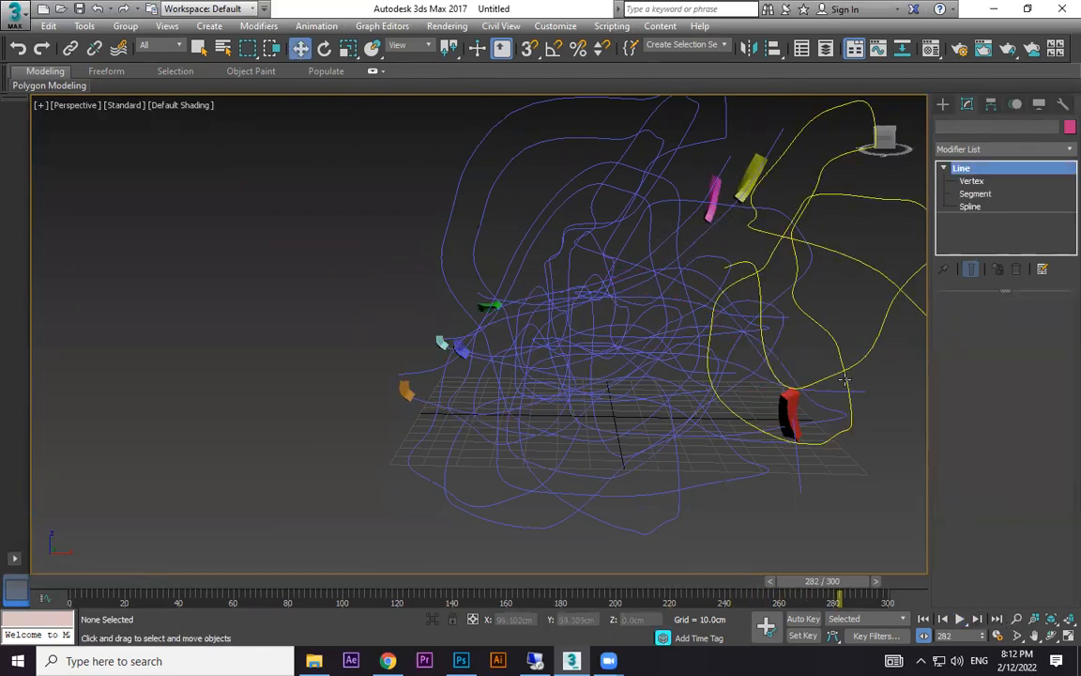
click(972, 181)
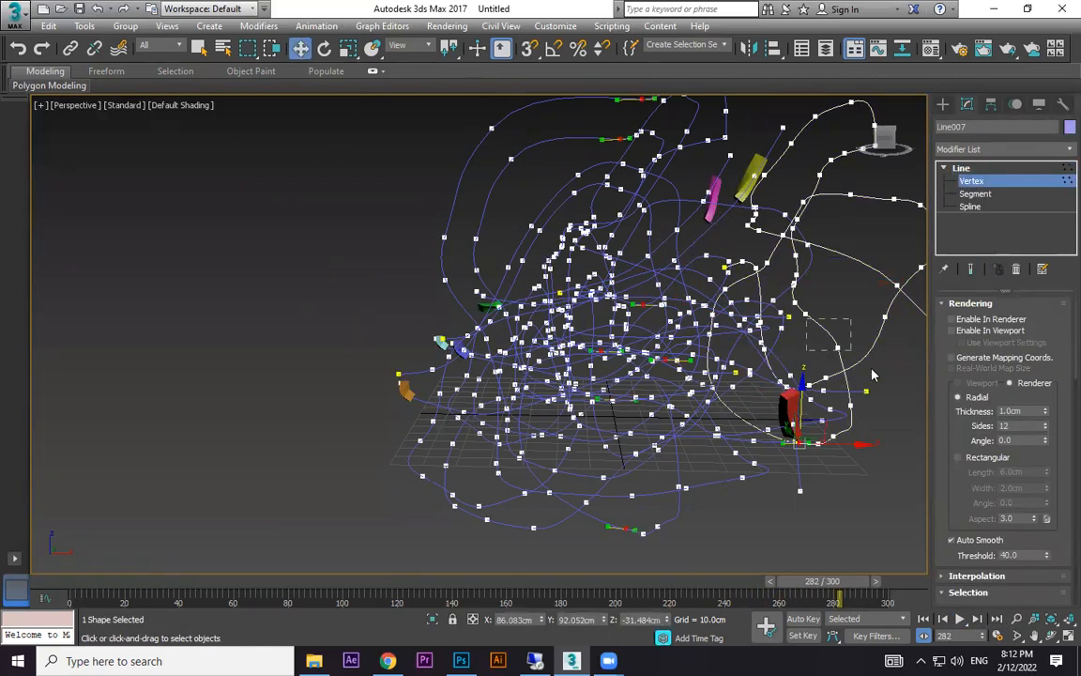
drag(881, 343, 887, 342)
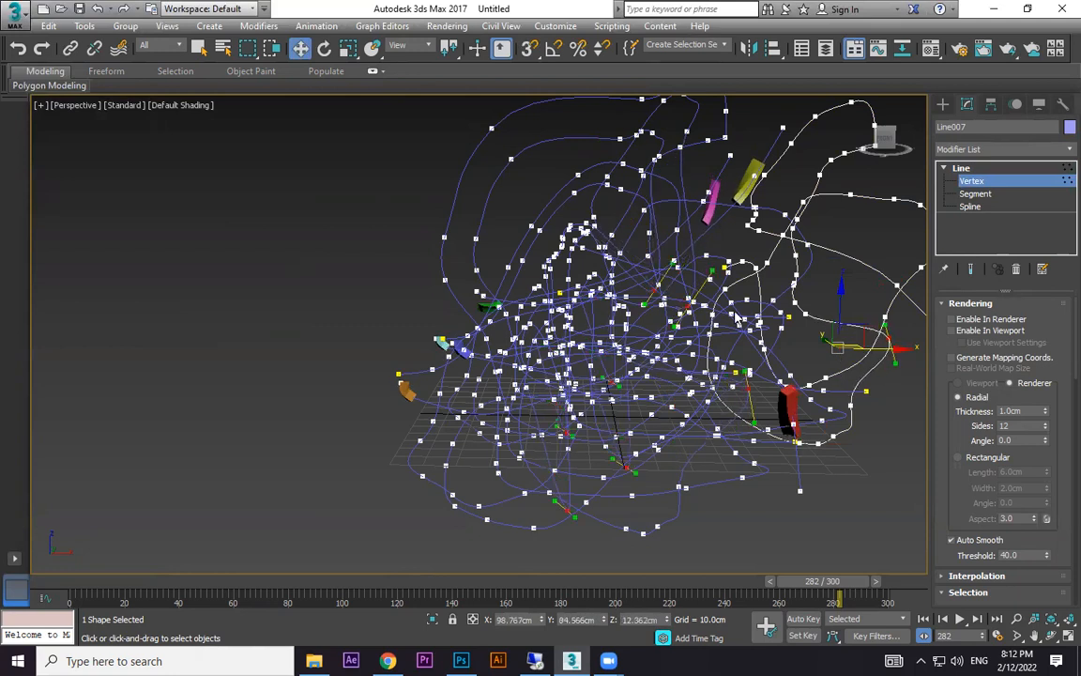
click(659, 280)
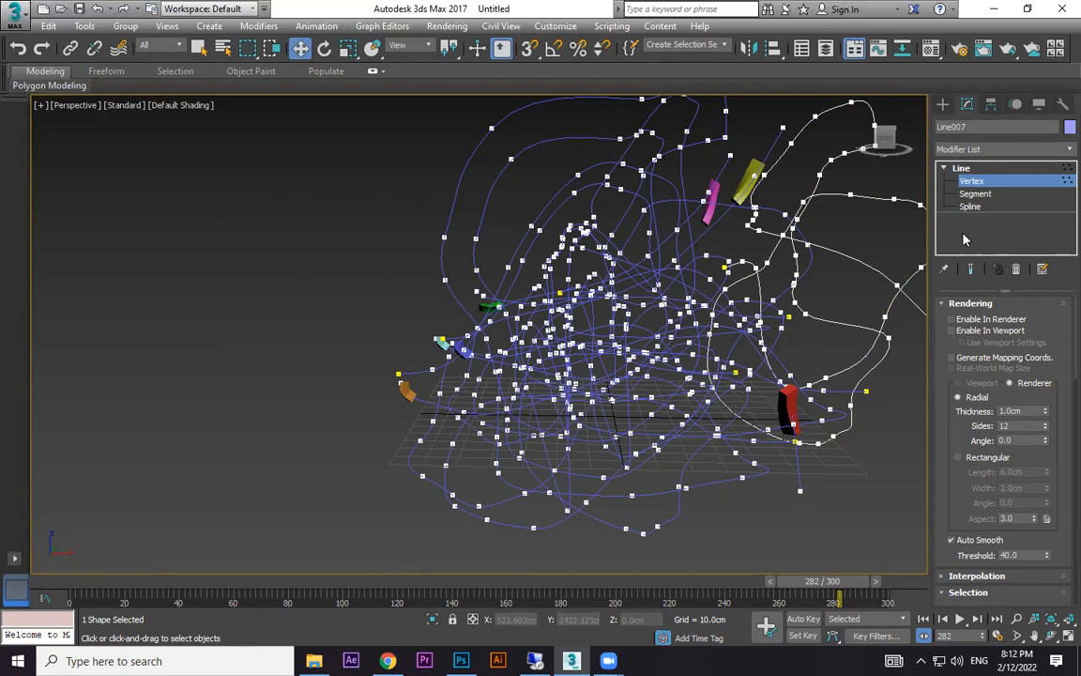
Step: Reshape the Line008 path at vertex level by rotating and moving vertices on its upper loop, and clear the selection
click(943, 105)
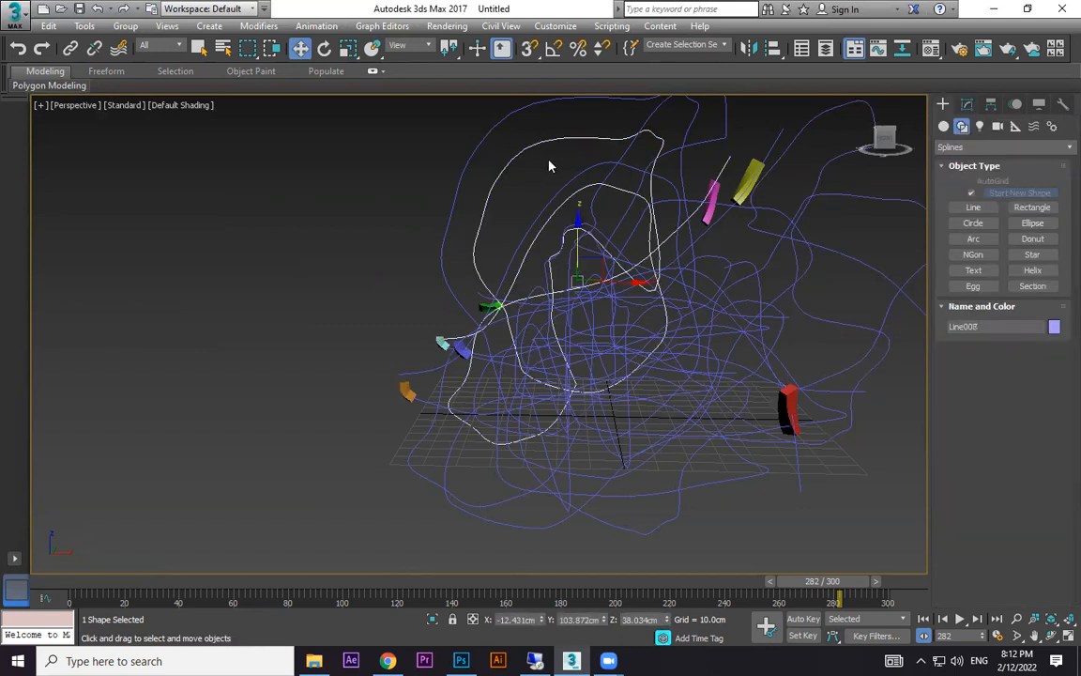
click(971, 104)
click(976, 182)
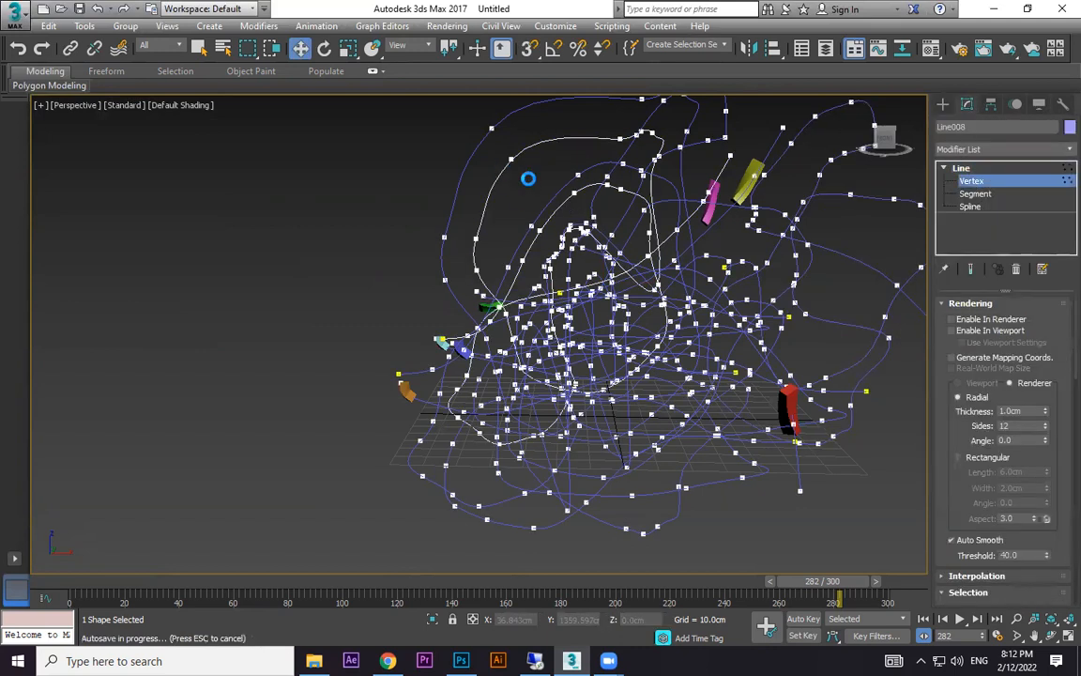
drag(589, 117, 589, 118)
key(e)
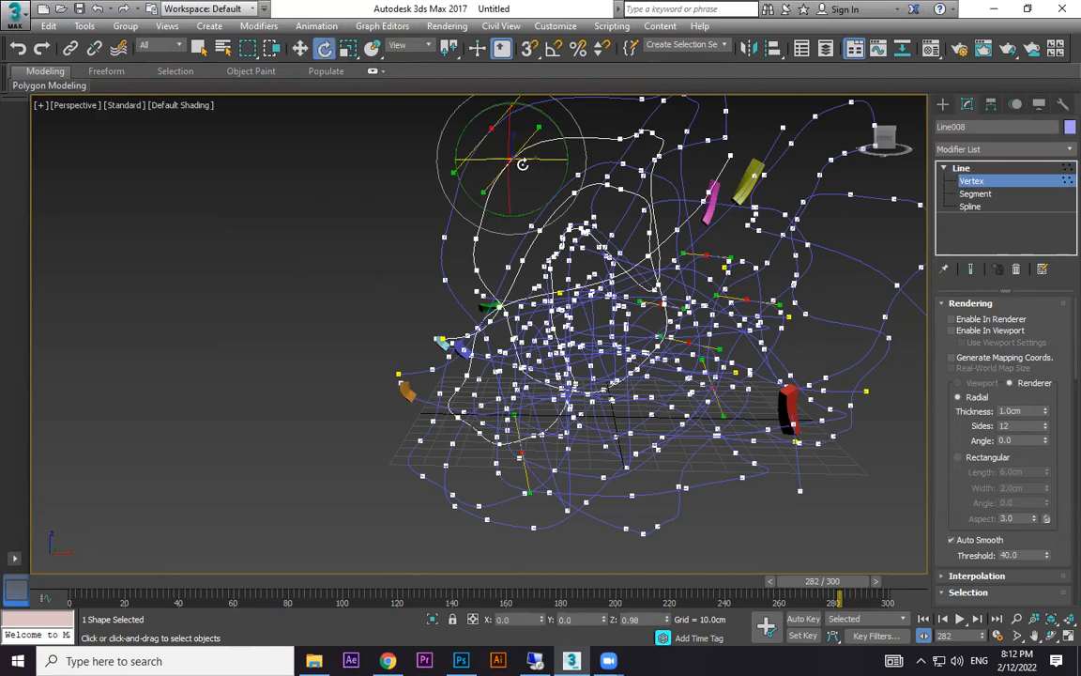
key(w)
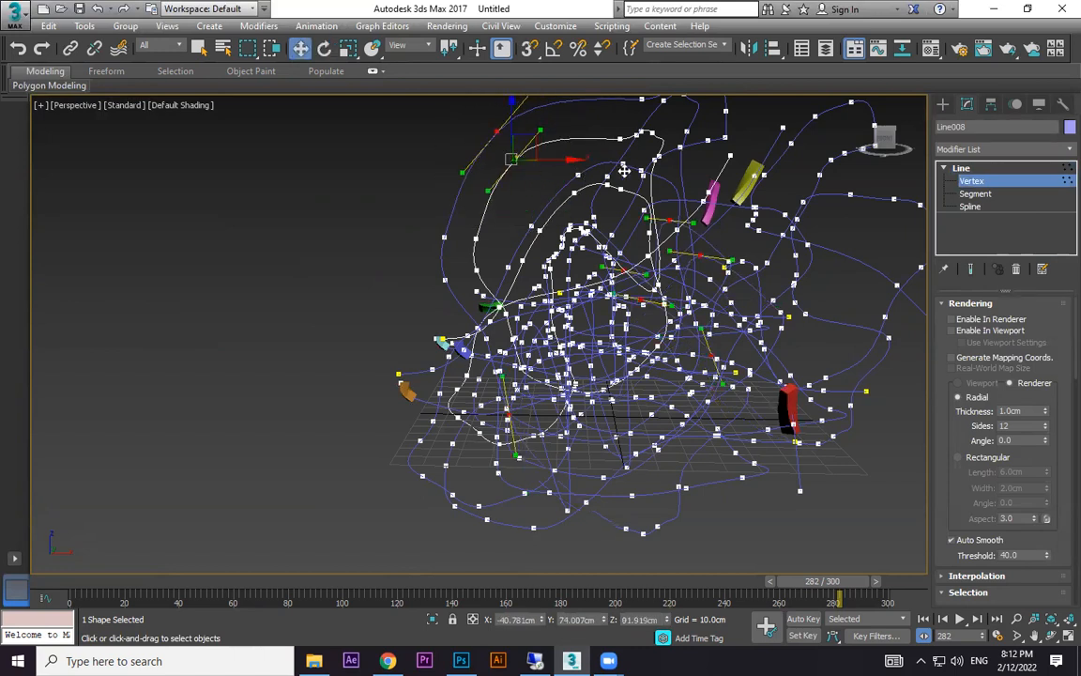
click(648, 150)
drag(657, 157, 664, 155)
click(943, 105)
click(858, 467)
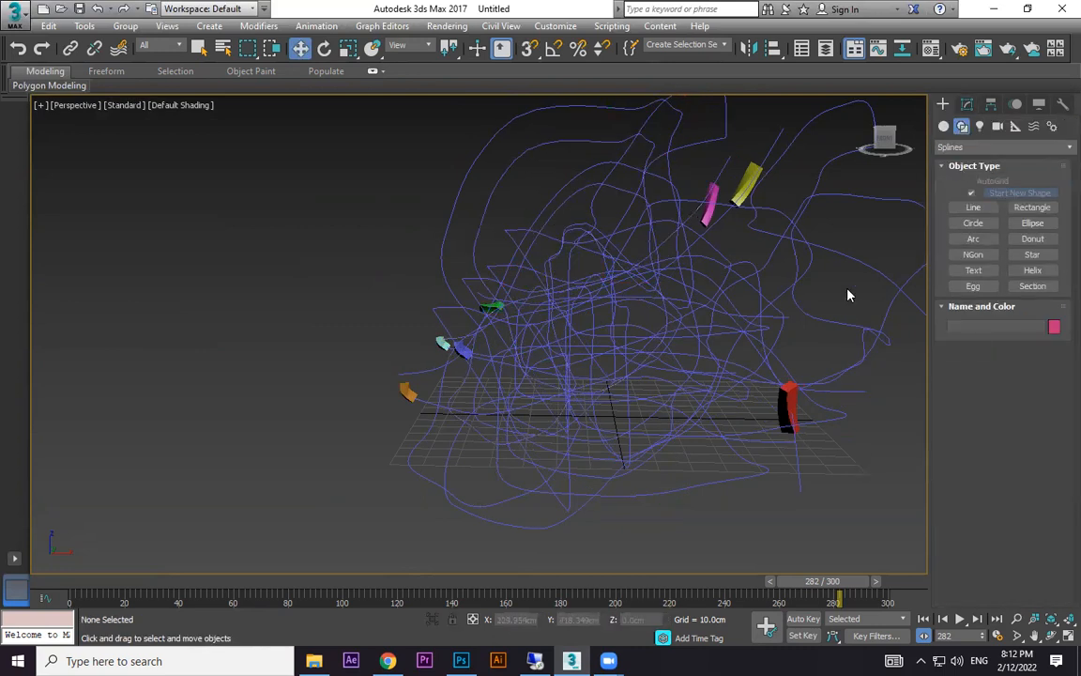
Step: Play the animation to frame 60, test-render the perspective view of that frame and close the render
middle_drag(708, 386, 666, 403)
click(962, 619)
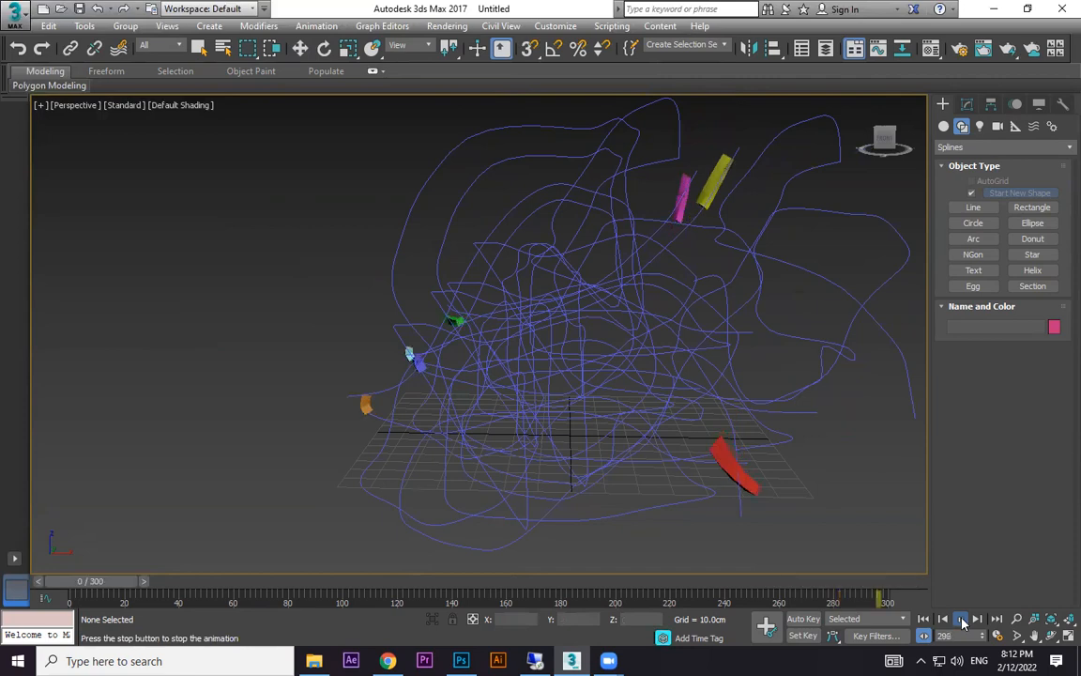
click(961, 620)
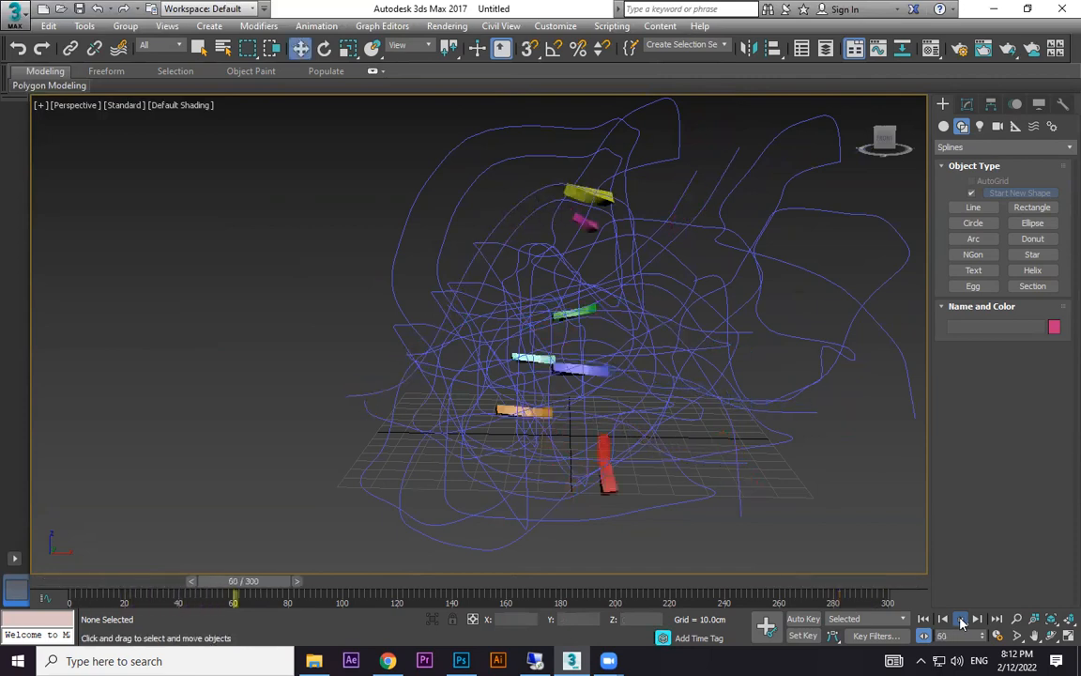
key(shift+q)
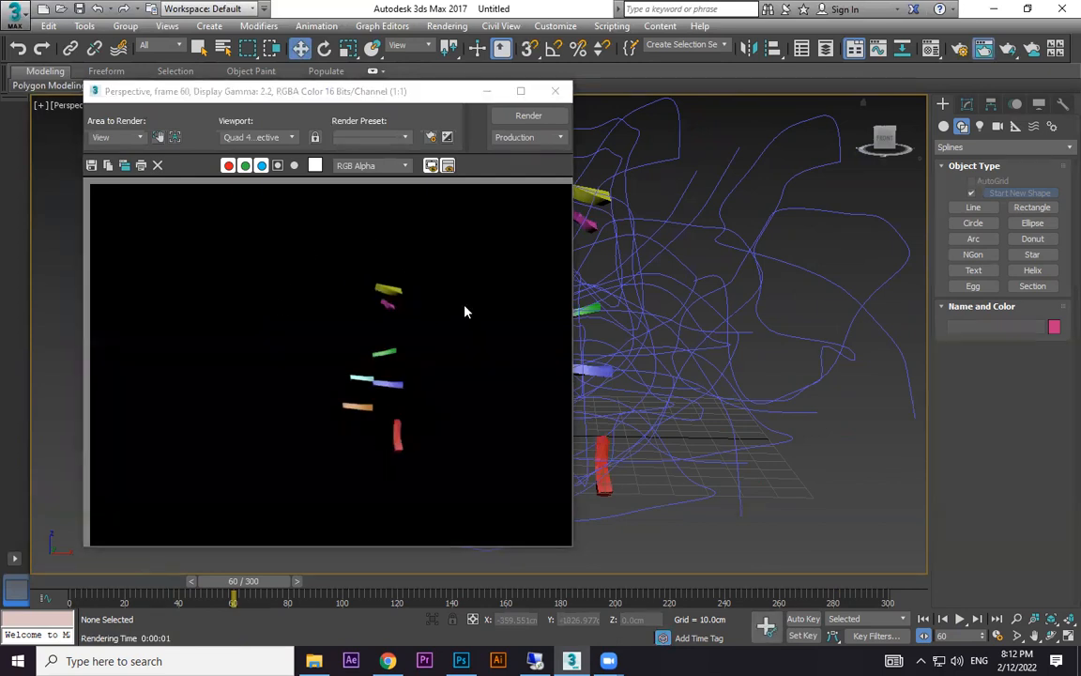
click(556, 93)
Step: Try rotating seven of the path splines together and some individually at frame 120, and clear the selection
drag(259, 583, 416, 575)
key(w)
drag(601, 321, 544, 275)
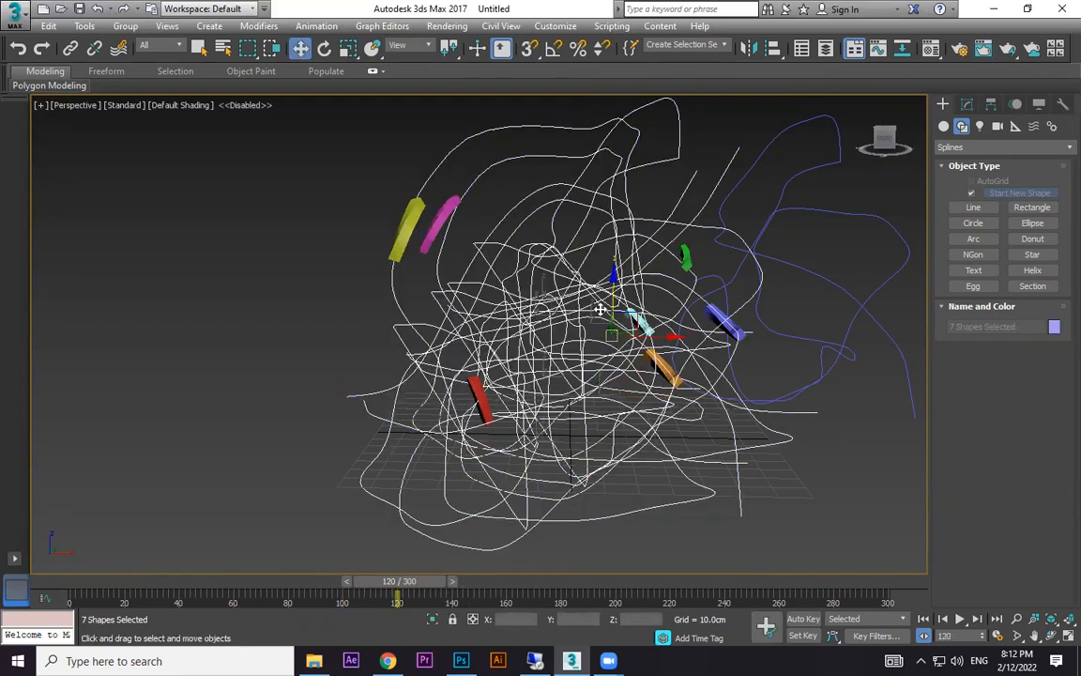
key(e)
drag(579, 349, 693, 352)
click(676, 291)
click(473, 269)
drag(441, 350, 518, 439)
click(845, 519)
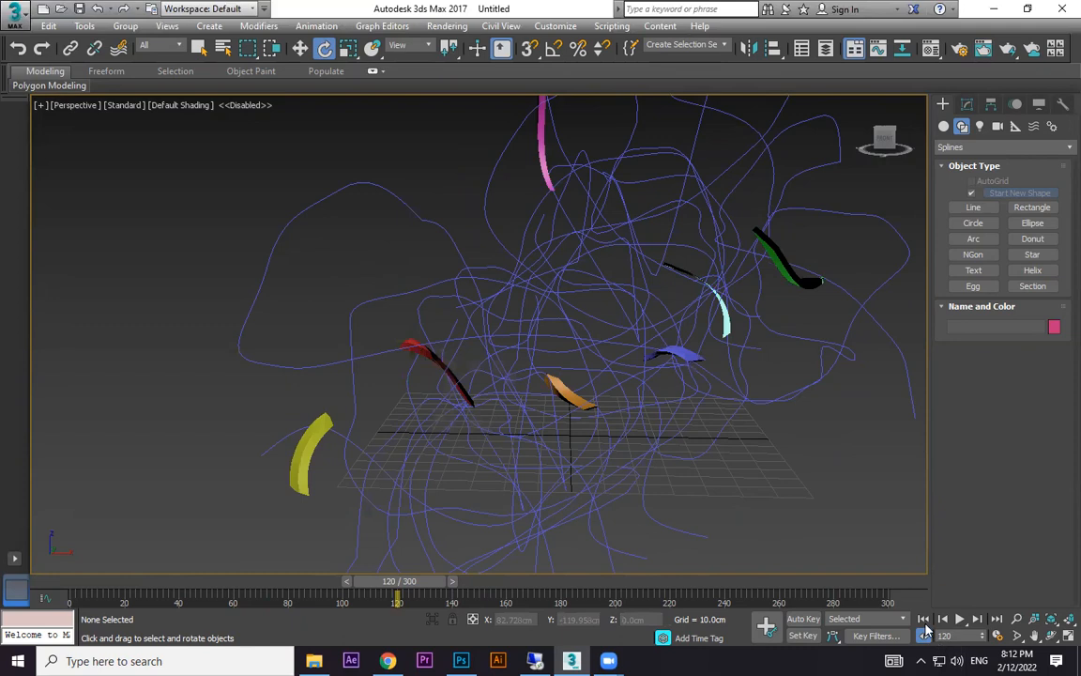
Step: Play the animation from the first frame and stop it at frame 111 to check the rotated paths
click(924, 619)
click(959, 620)
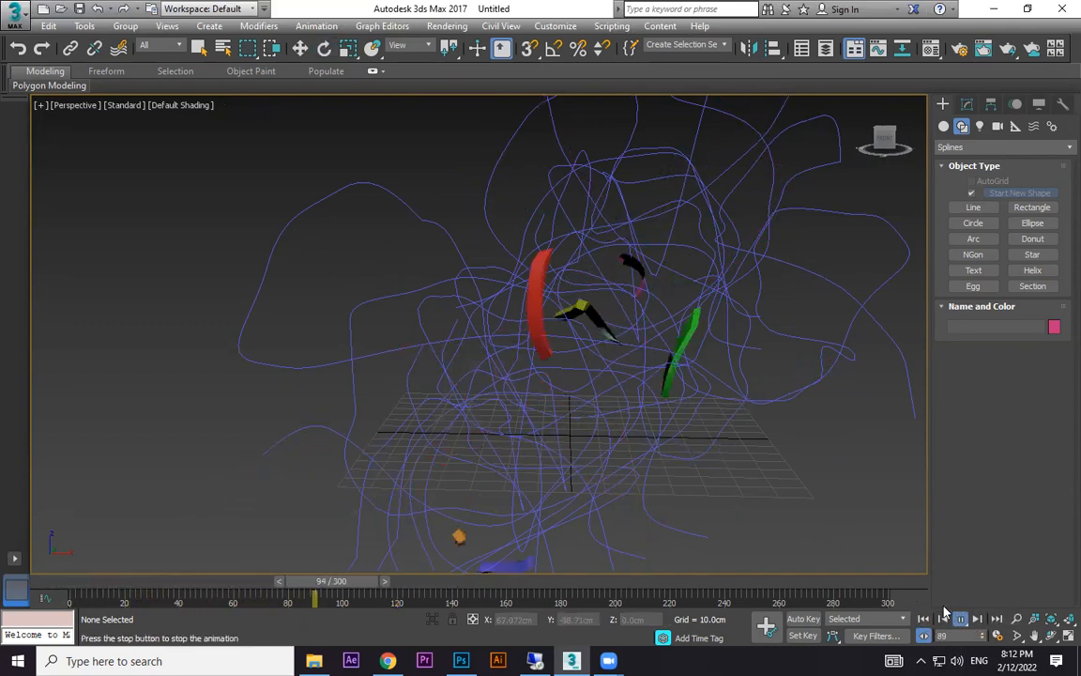
click(971, 622)
Step: Undo the path rotations and clear the selection
click(627, 379)
click(684, 382)
drag(684, 282, 651, 300)
ctrl+click(669, 321)
drag(601, 366, 540, 330)
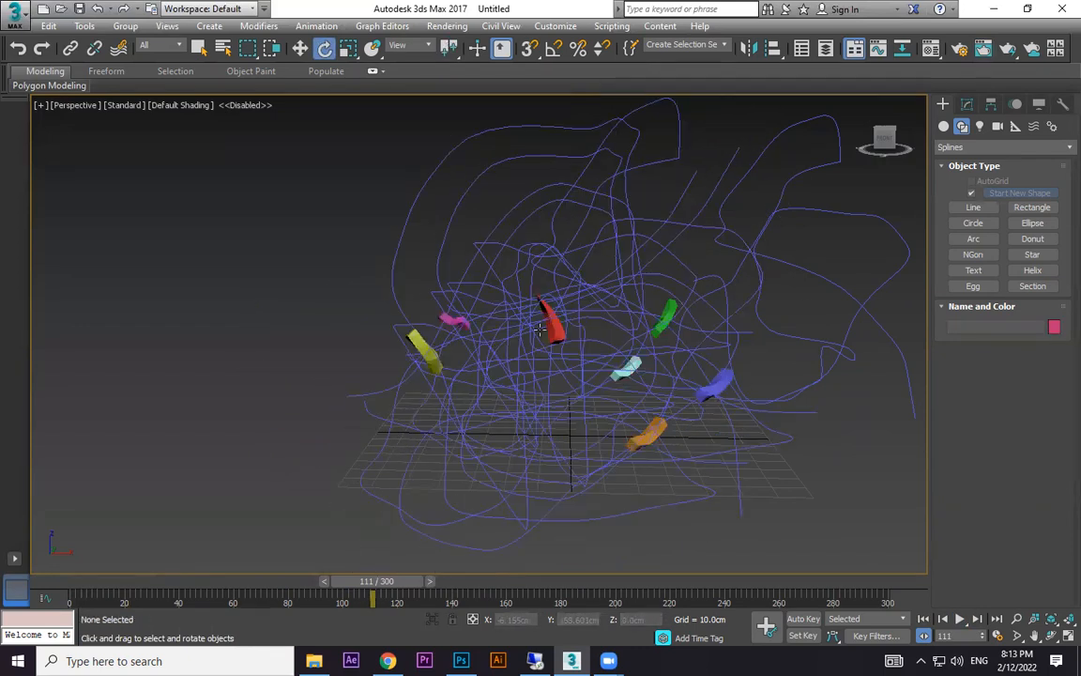
Step: Rotate the yellow box together with its Line004 path, play the animation from the start to frame 126, and clear the selection
click(418, 339)
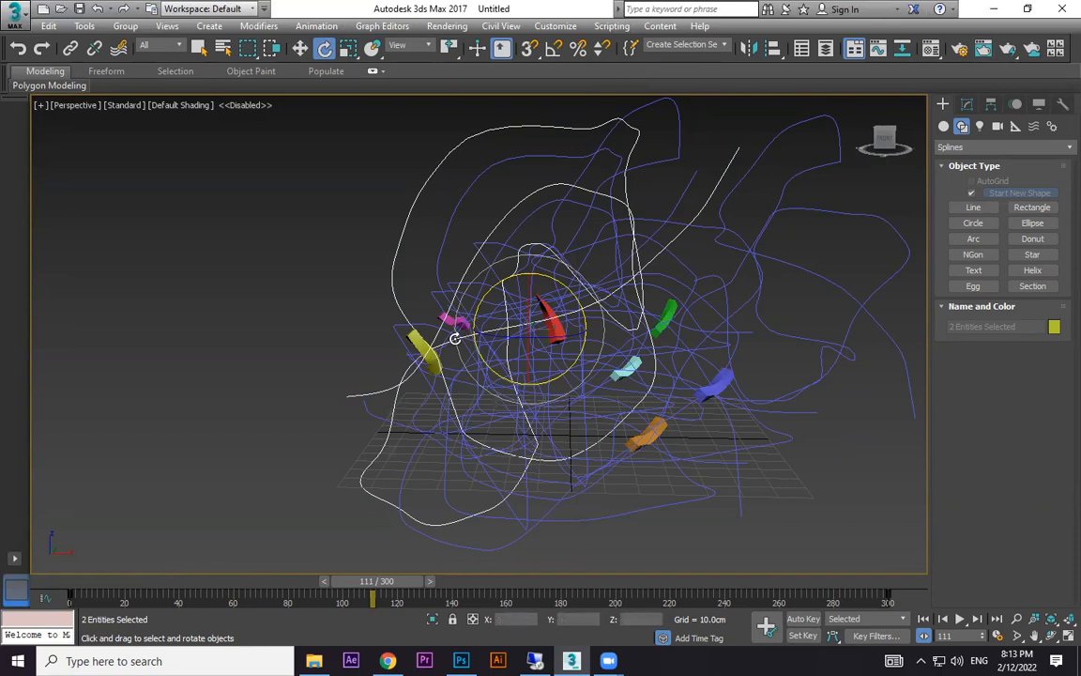
mouse_move(424, 336)
mouse_down()
mouse_move(493, 331)
mouse_move(490, 390)
mouse_up()
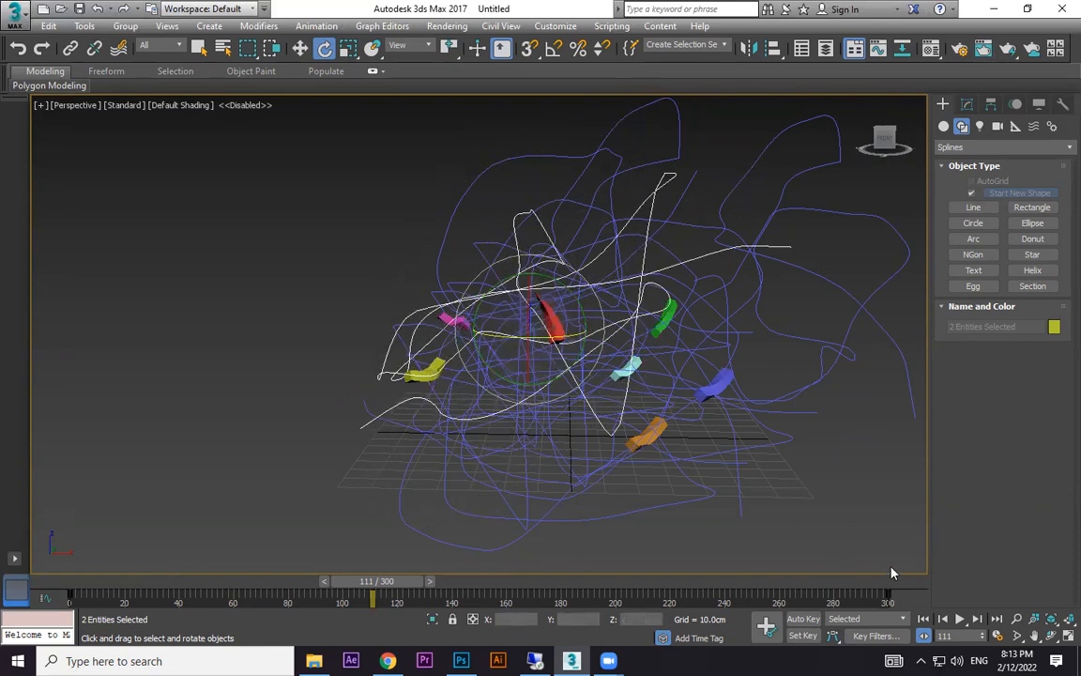
click(924, 618)
click(959, 618)
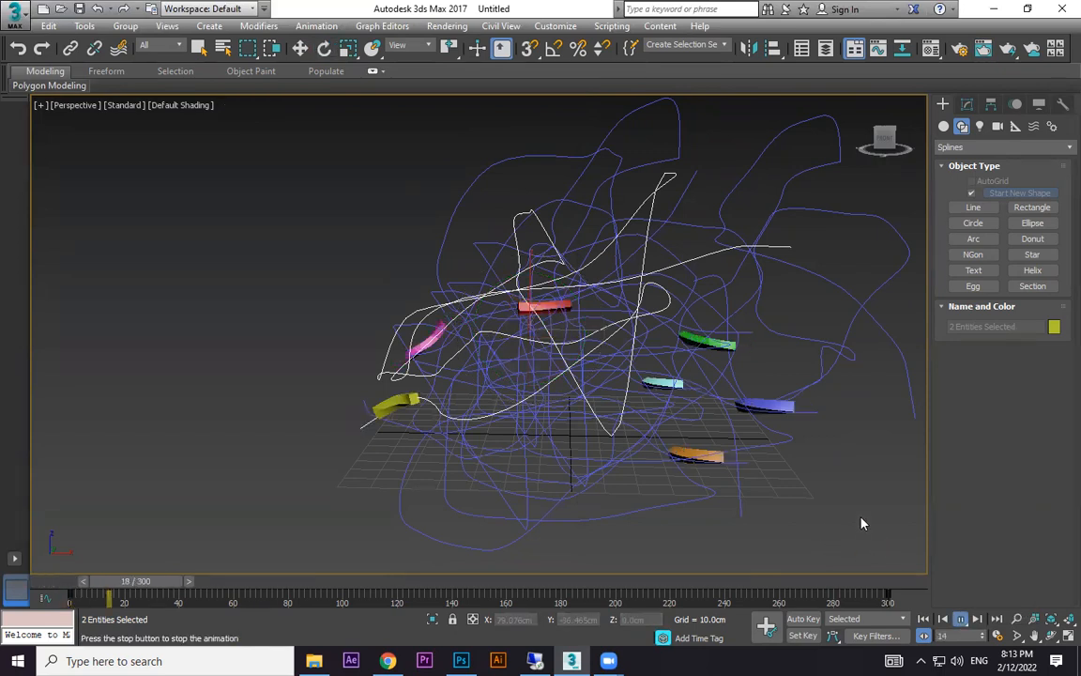
scroll(714, 459, up, 5)
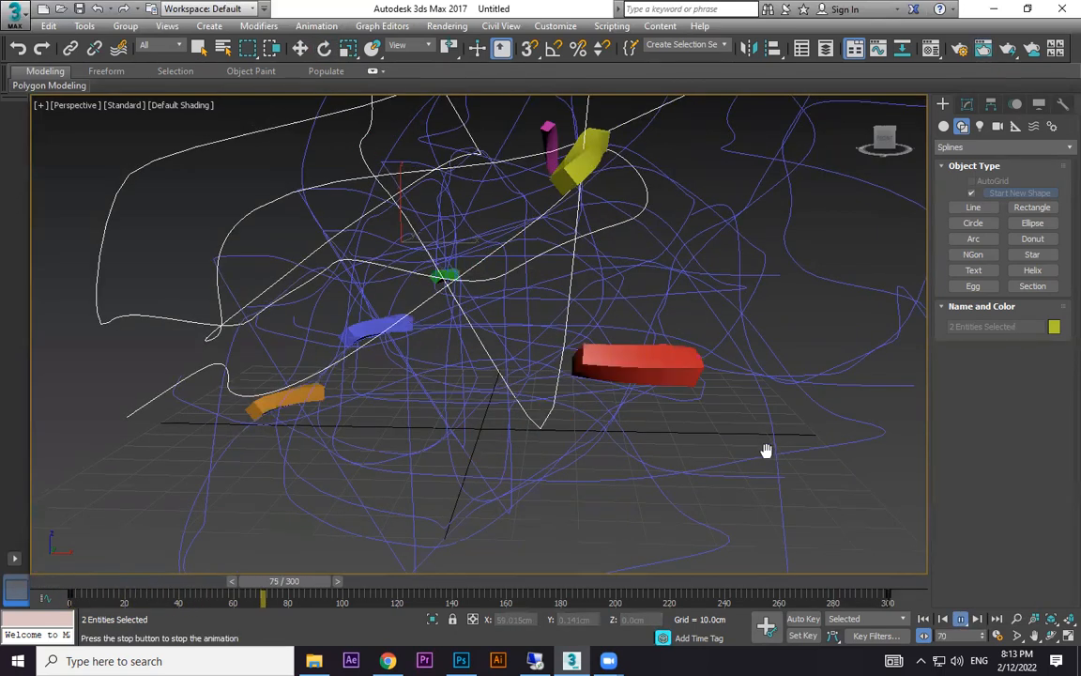
click(959, 618)
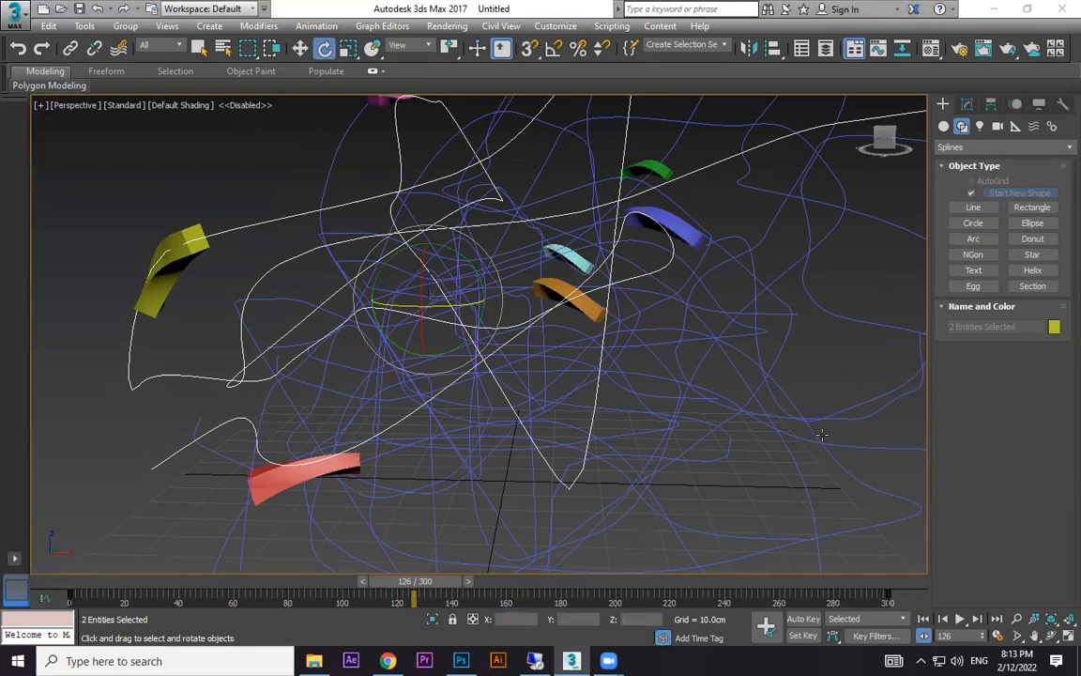
click(836, 369)
scroll(816, 366, down, 3)
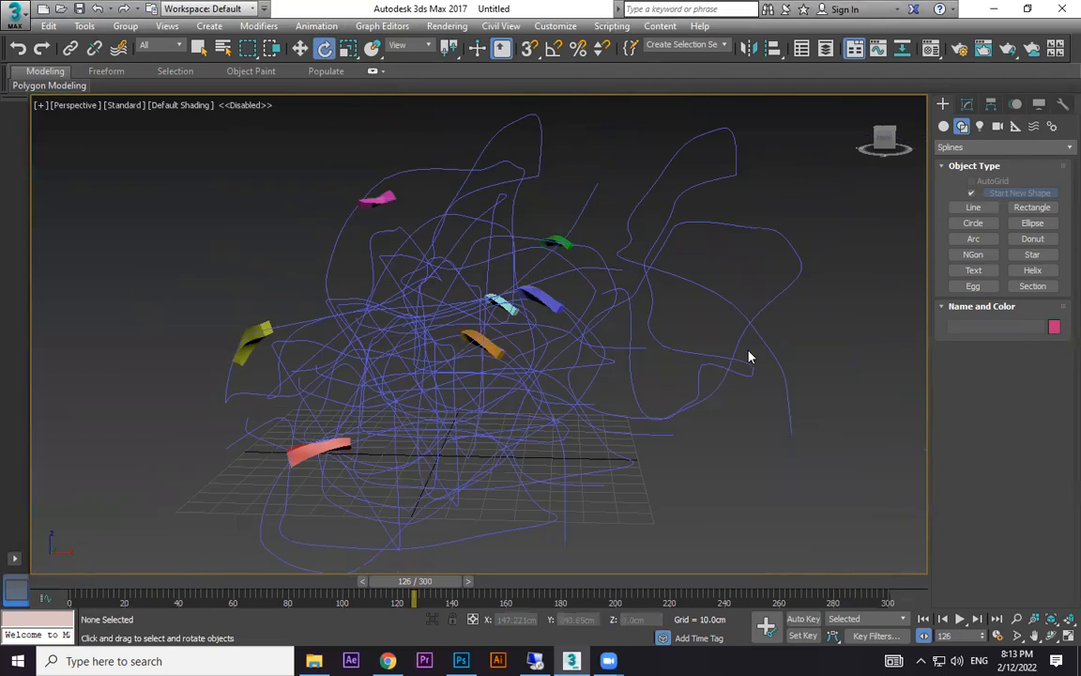
Step: Set the Path Deform stretch of the blue Box002 to 3.24 and scrub the animation to frame 129
click(540, 300)
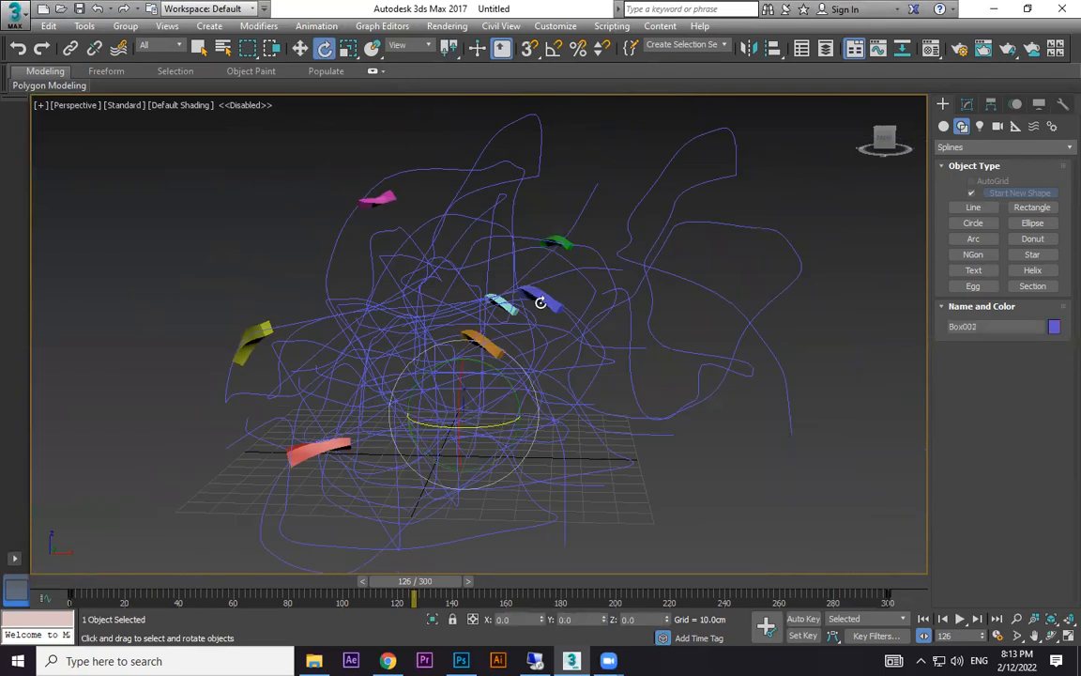
key(w)
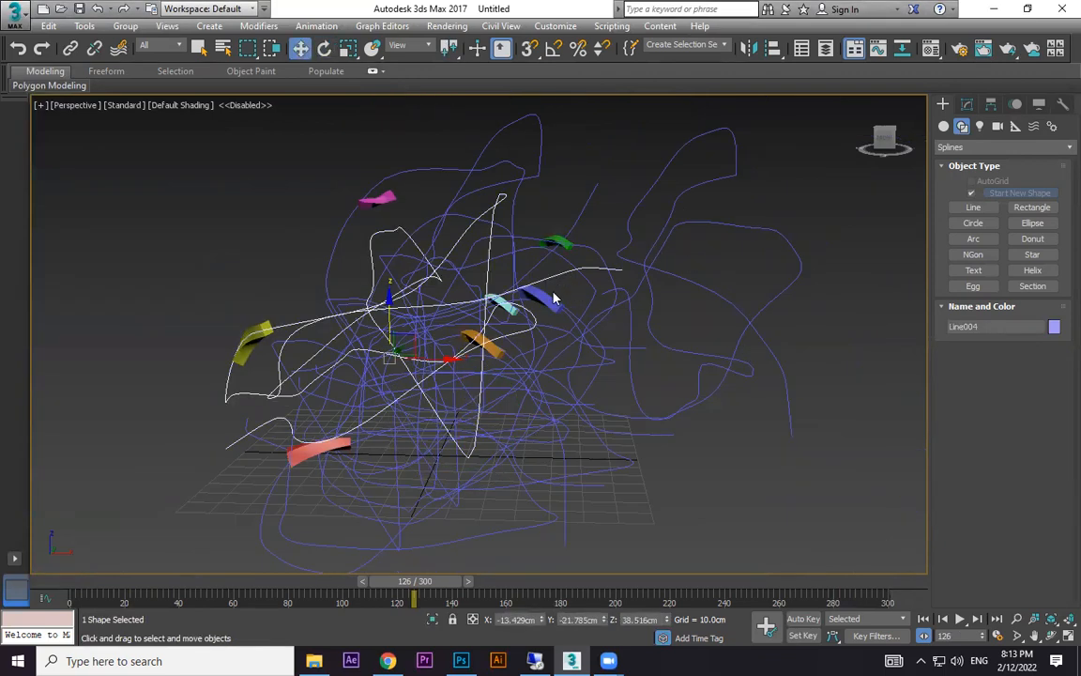
click(969, 105)
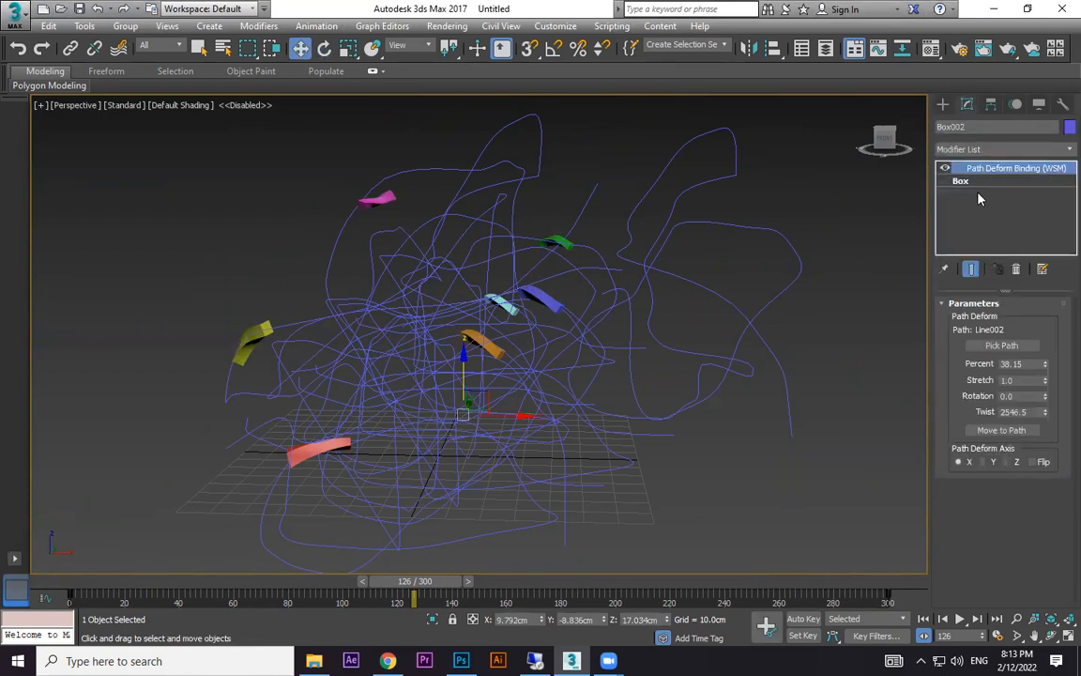
drag(1045, 379, 1038, 234)
drag(497, 575, 442, 553)
key(w)
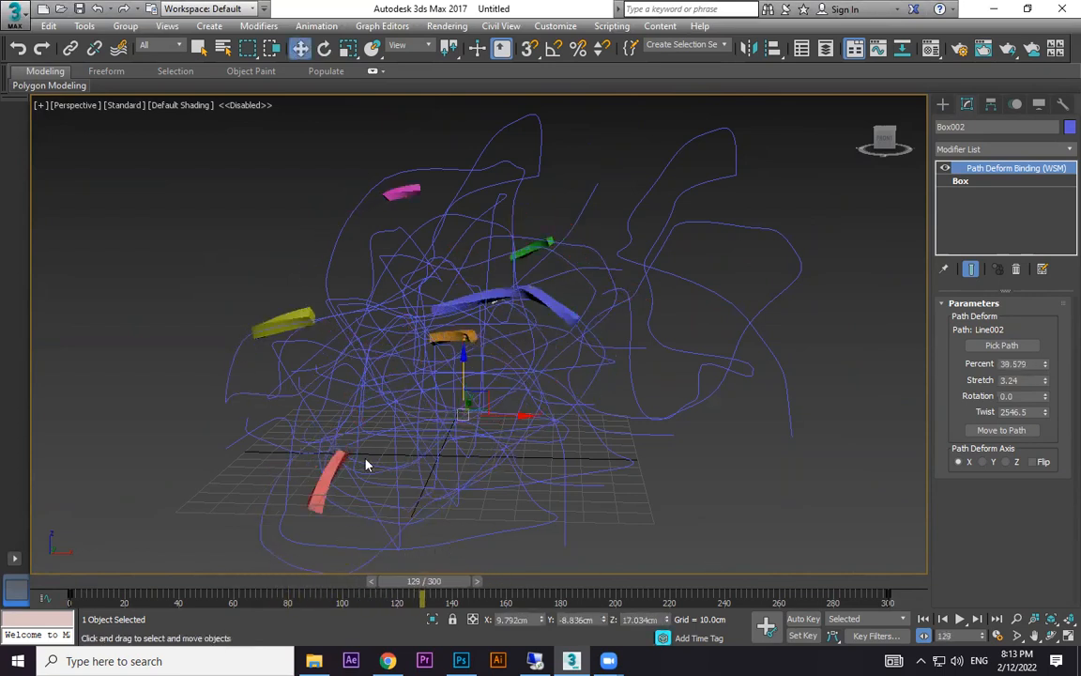
Step: Try lowering the Path Deform stretch of the red Box003, and undo the change
click(339, 480)
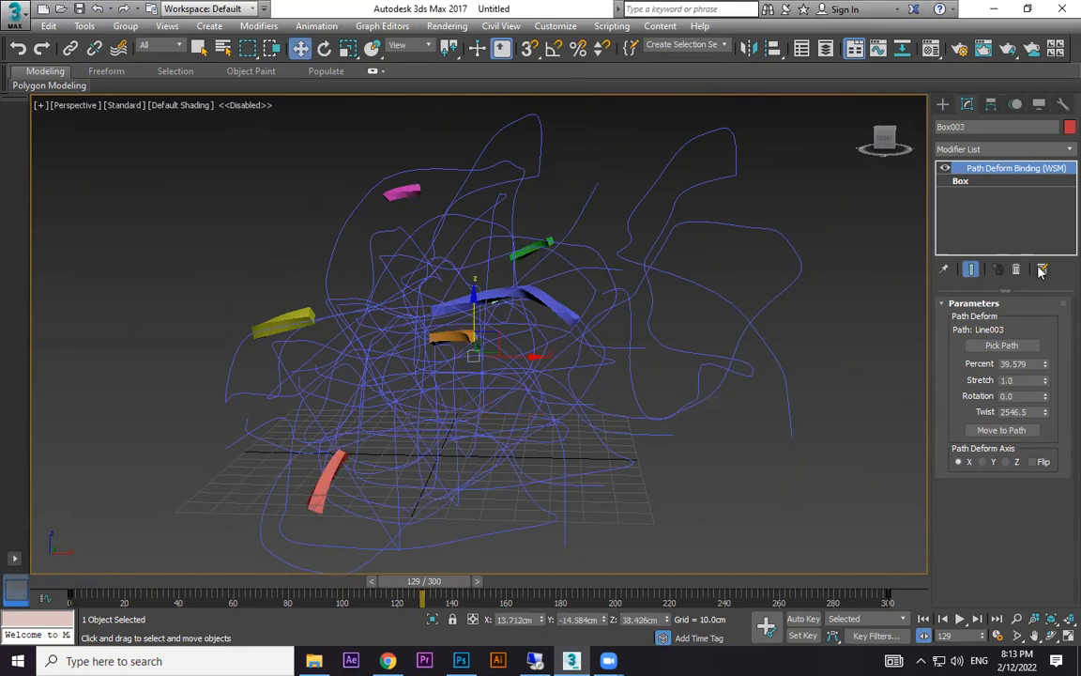
drag(1046, 380, 1042, 541)
key(ctrl+z)
Step: Set the Path Deform stretch of the yellow Box004 to 2.37 and of the green Box006 to 3.76
click(305, 312)
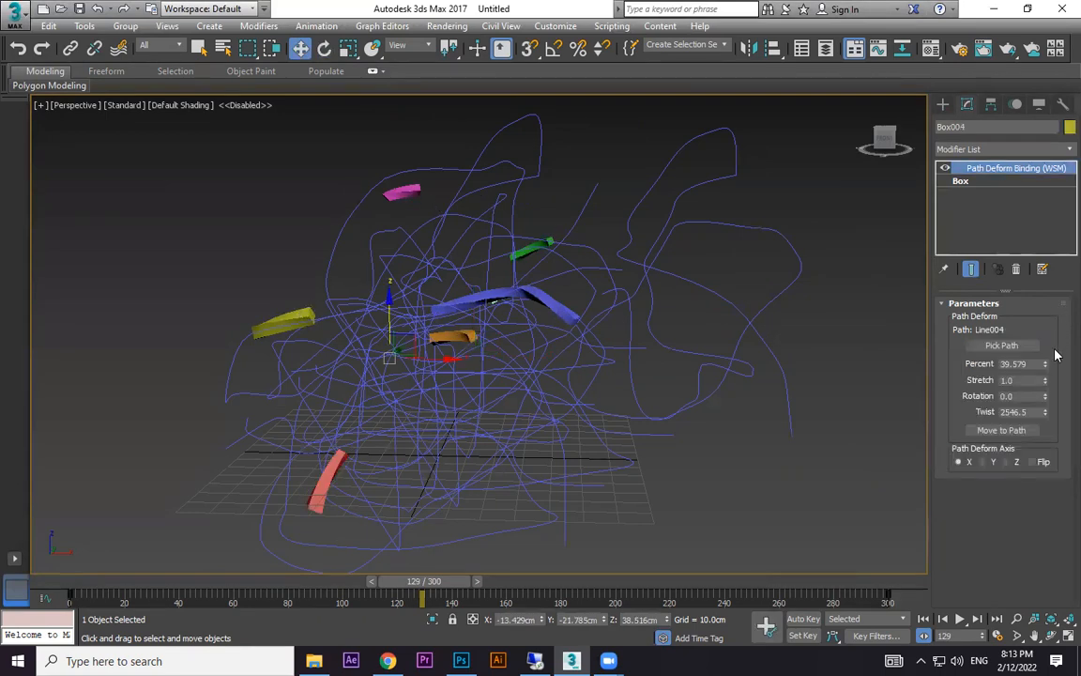
drag(1048, 384, 943, 249)
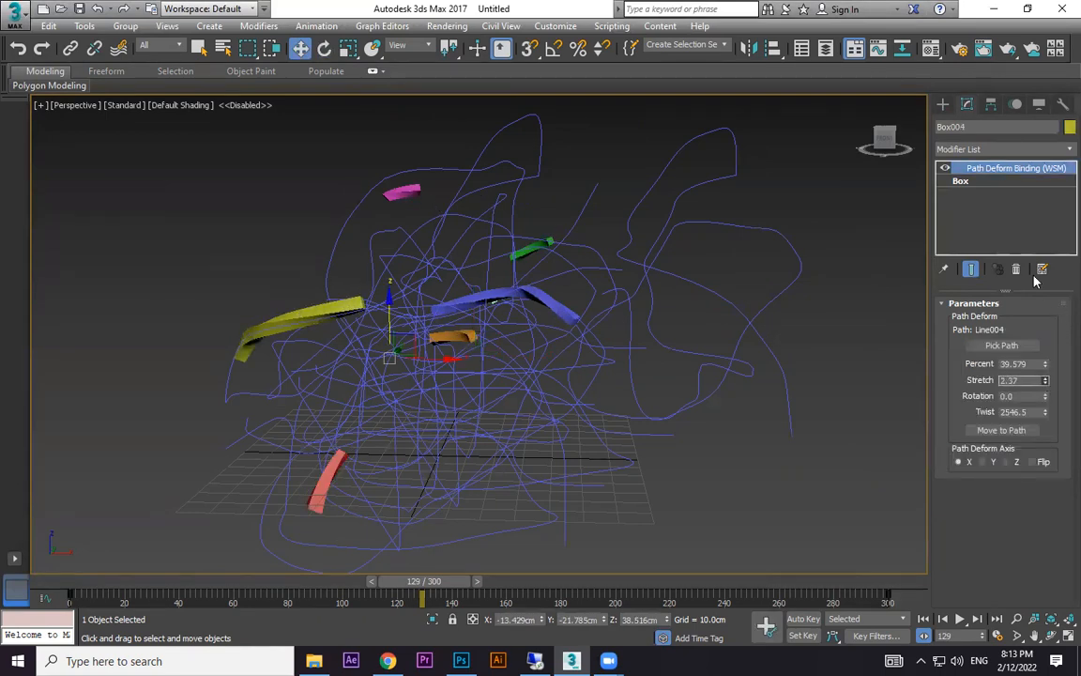
click(535, 246)
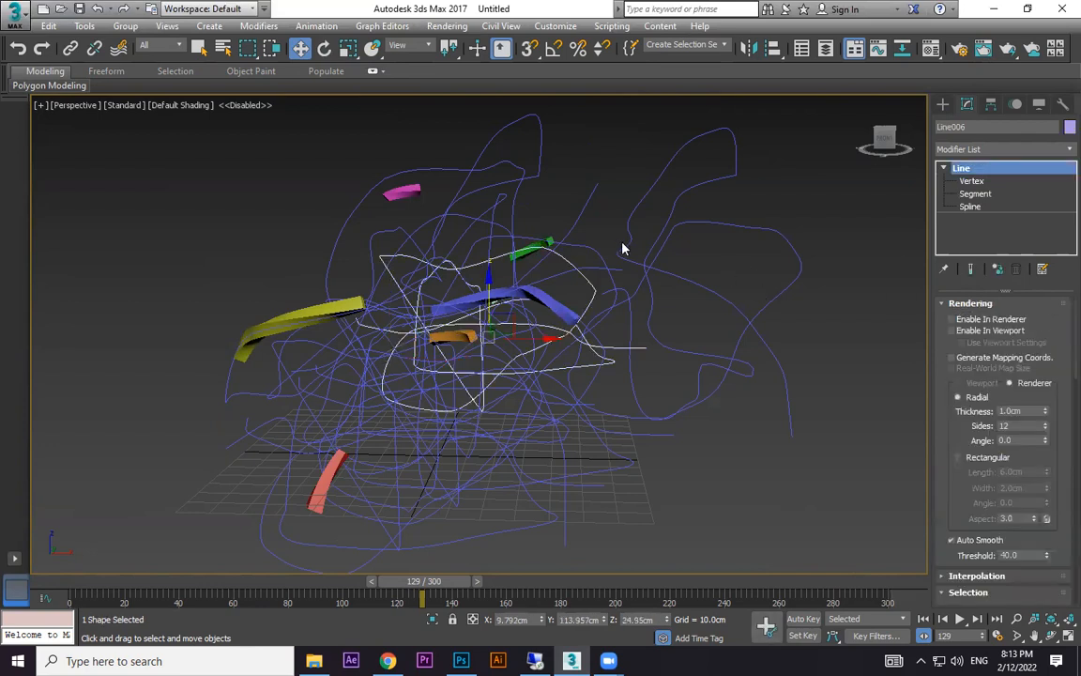
click(549, 242)
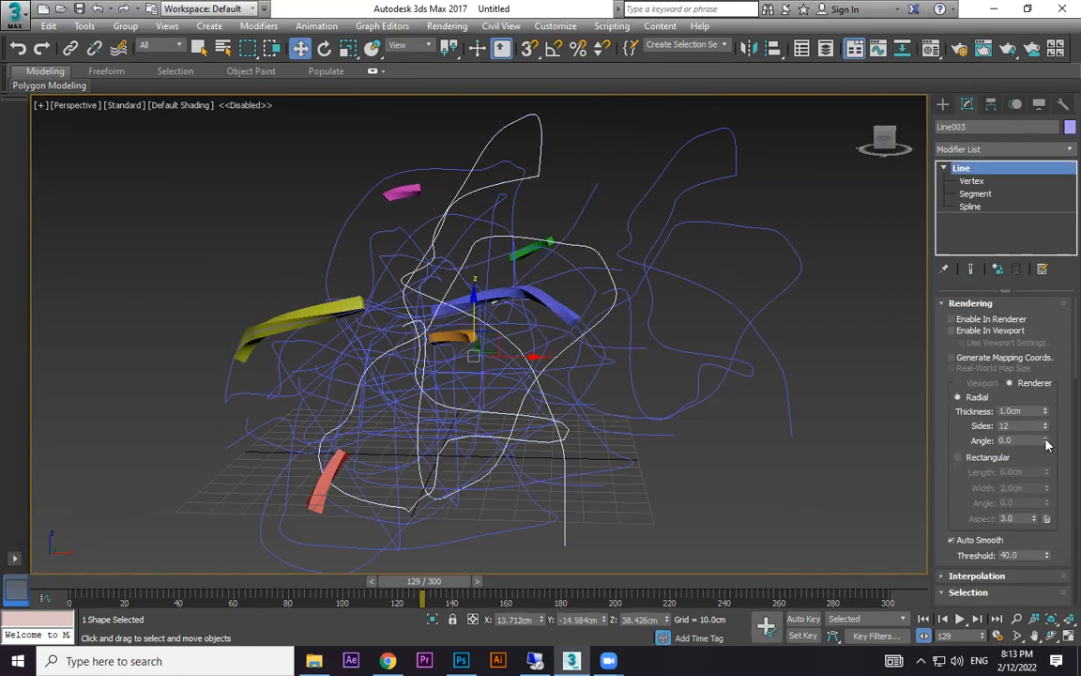
scroll(489, 255, up, 5)
click(507, 238)
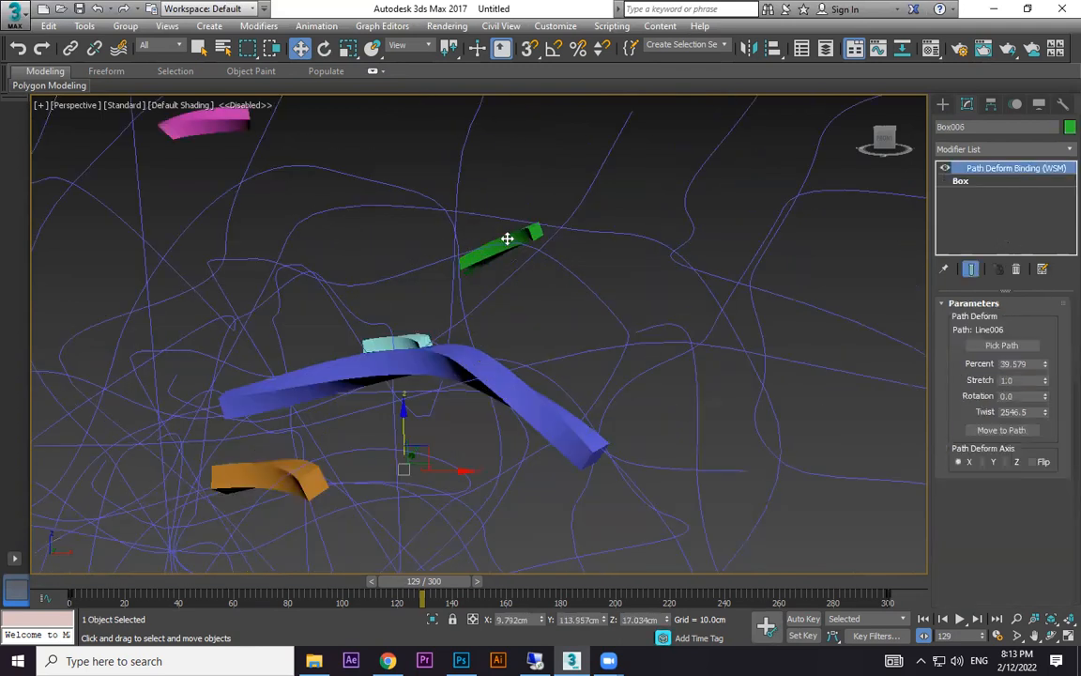
drag(1045, 379, 2, 285)
Step: Play the animation from the first frame and review how the stretched boxes travel along their paths
scroll(392, 404, down, 6)
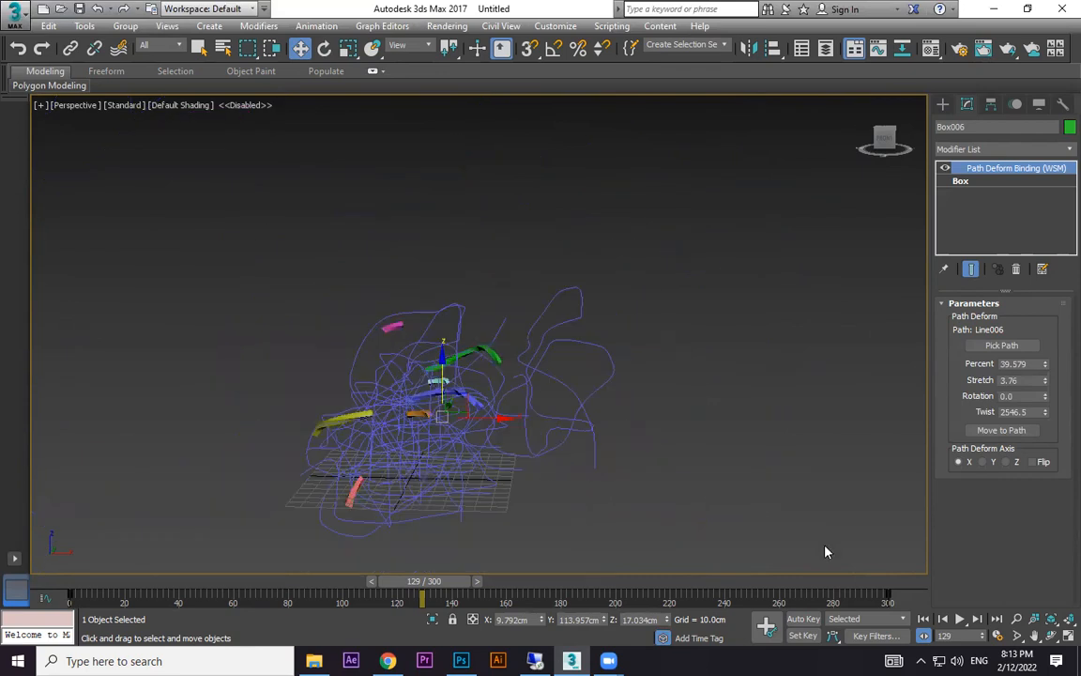
click(923, 620)
click(959, 618)
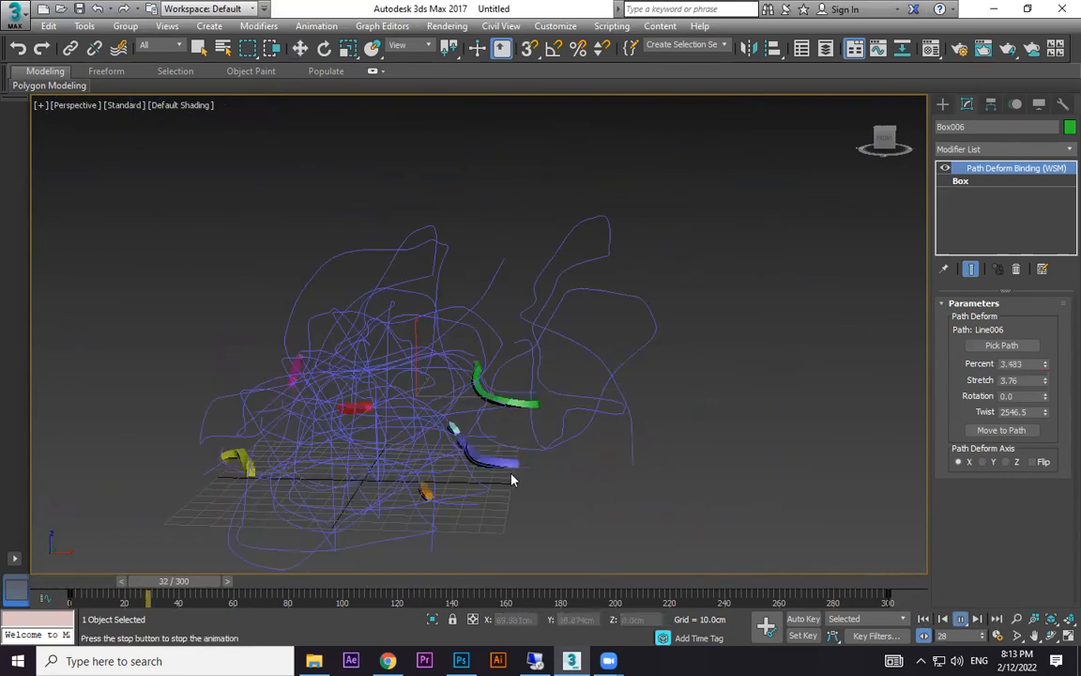
scroll(688, 482, up, 3)
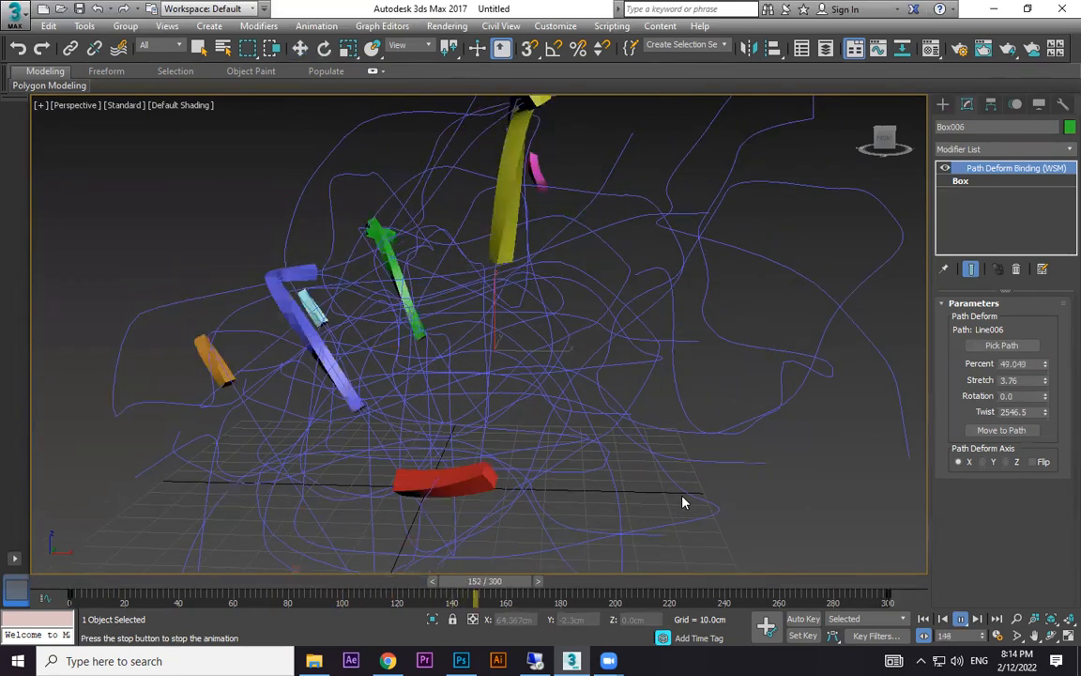
scroll(684, 502, down, 3)
middle_drag(683, 472, 691, 446)
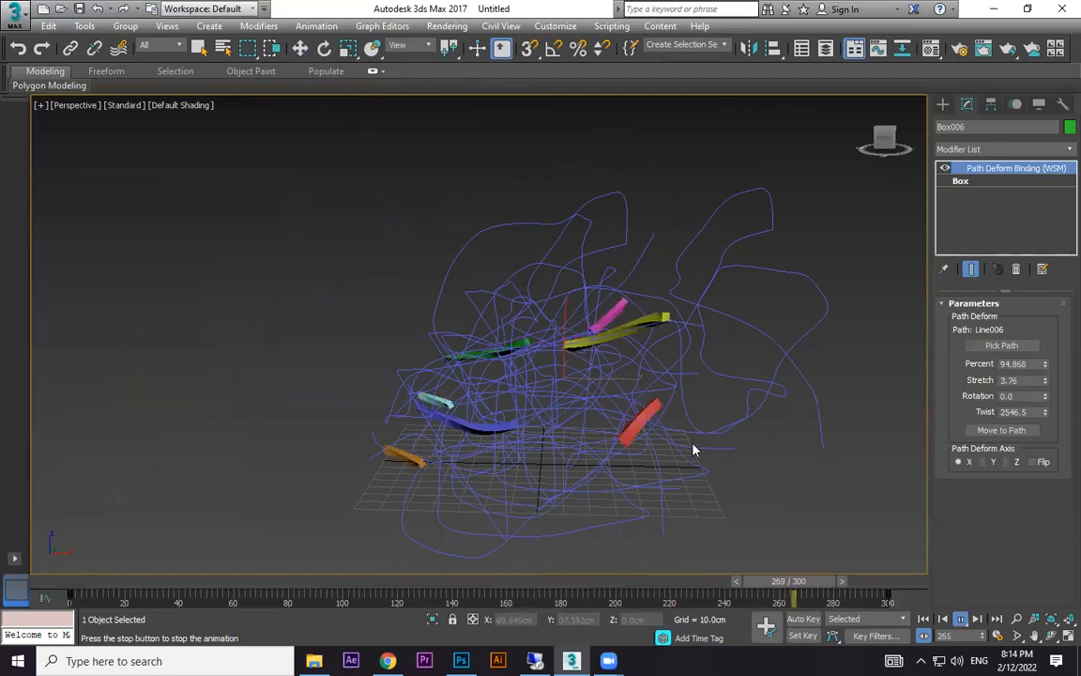
key(w)
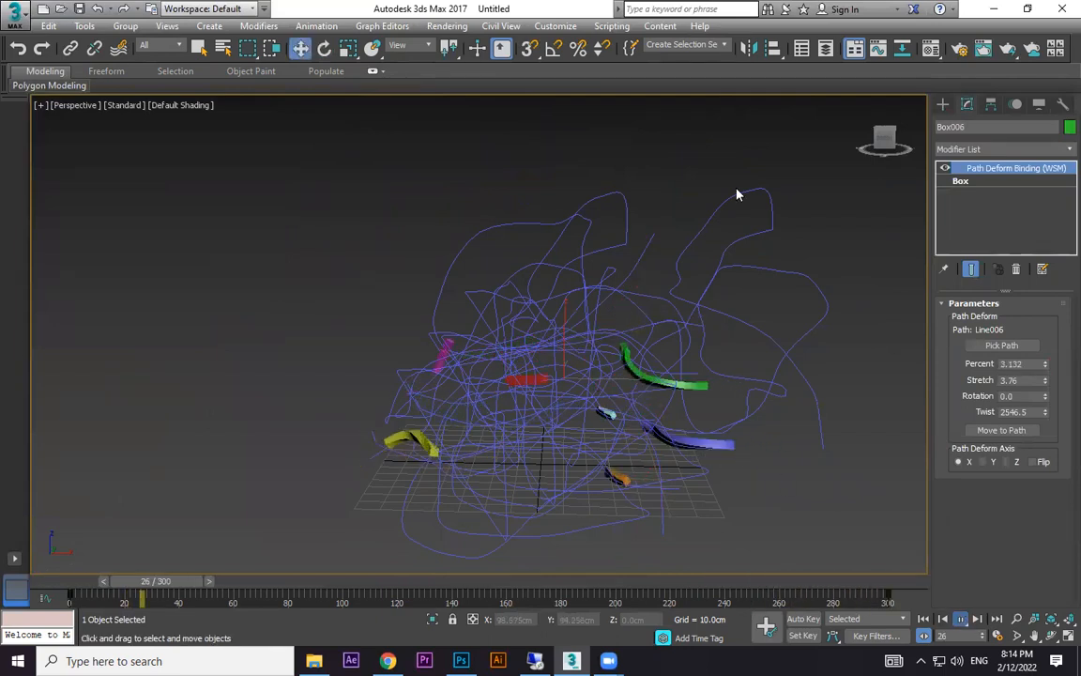
key(d)
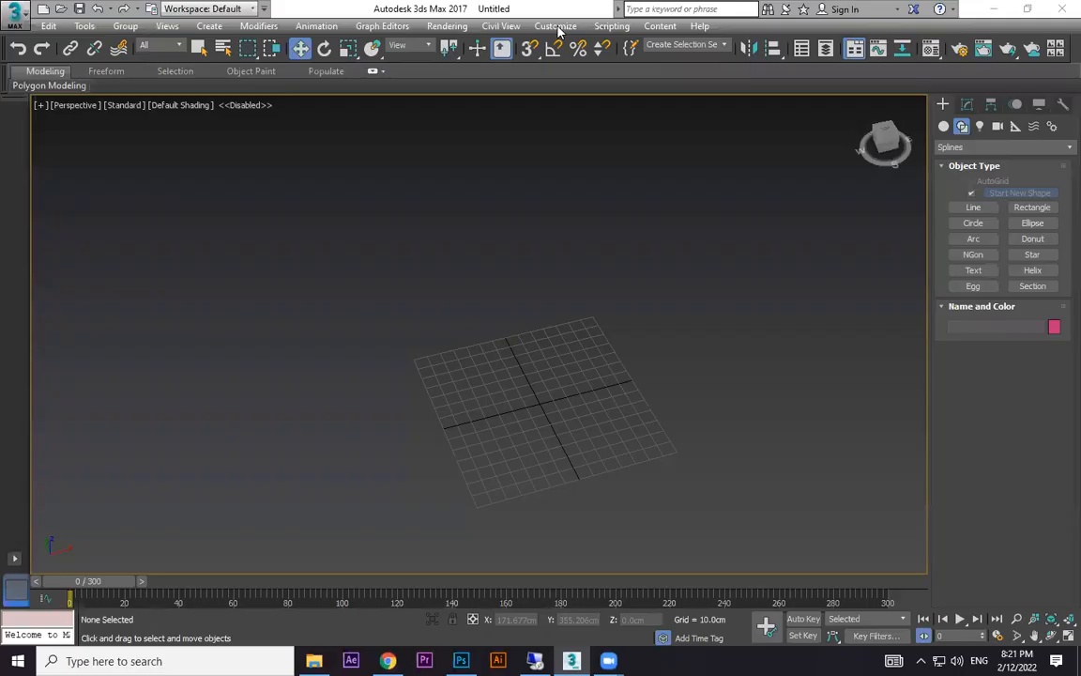
scroll(625, 348, up, 5)
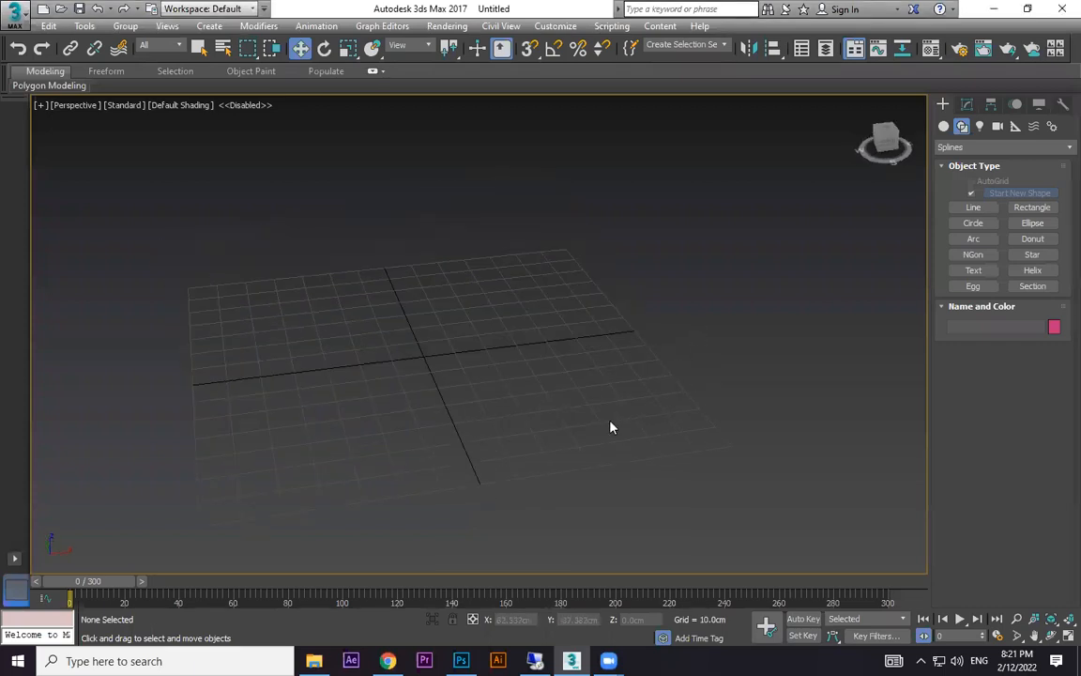
click(391, 655)
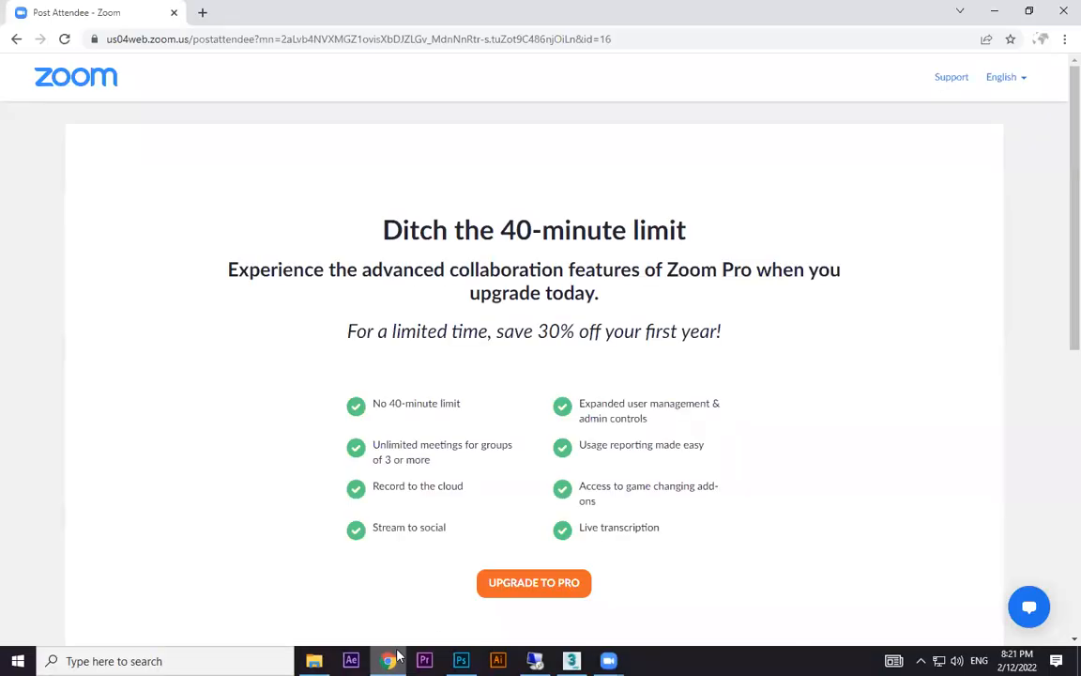
click(1002, 7)
alt+middle_drag(498, 441, 690, 374)
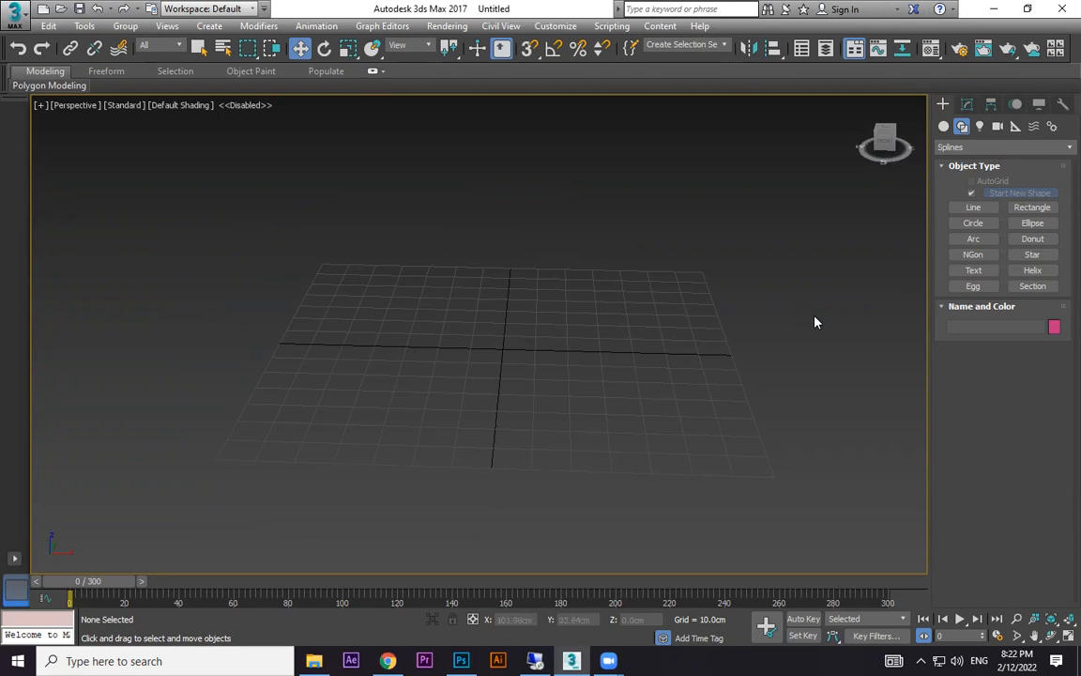
alt+middle_drag(812, 321, 676, 353)
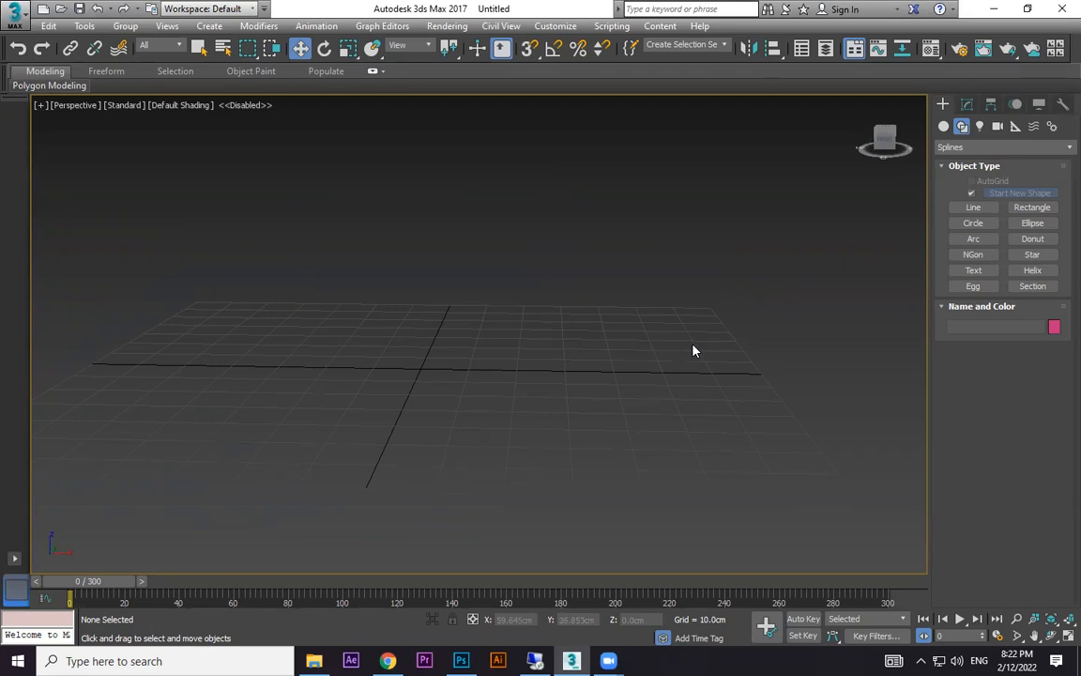
scroll(543, 363, down, 3)
scroll(546, 353, up, 3)
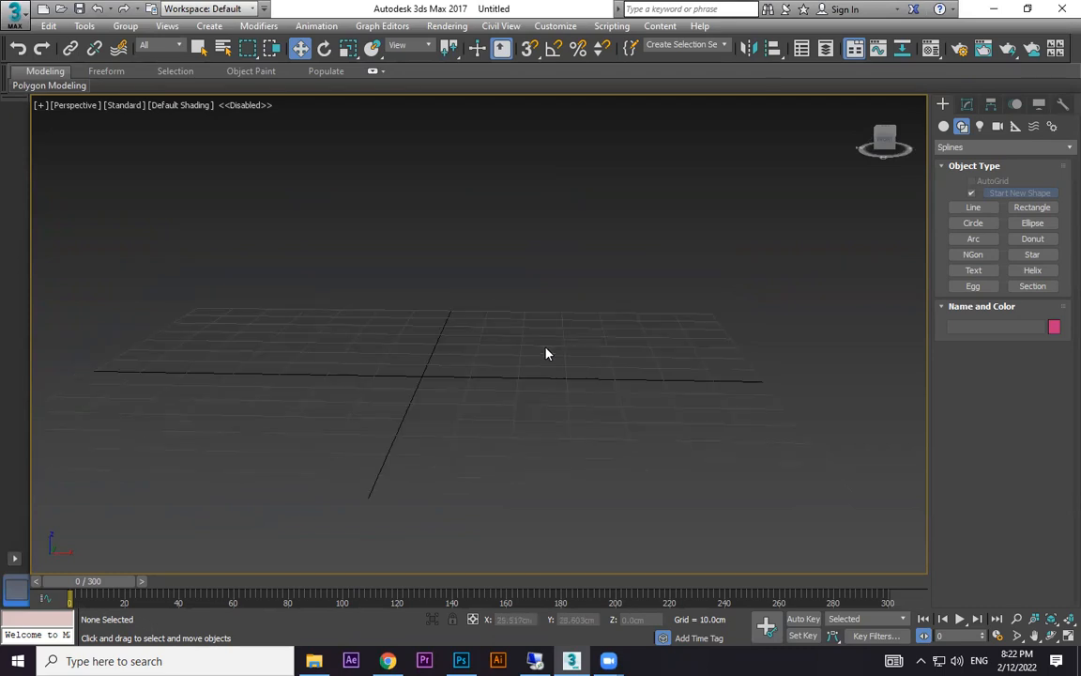
middle_drag(650, 352, 656, 367)
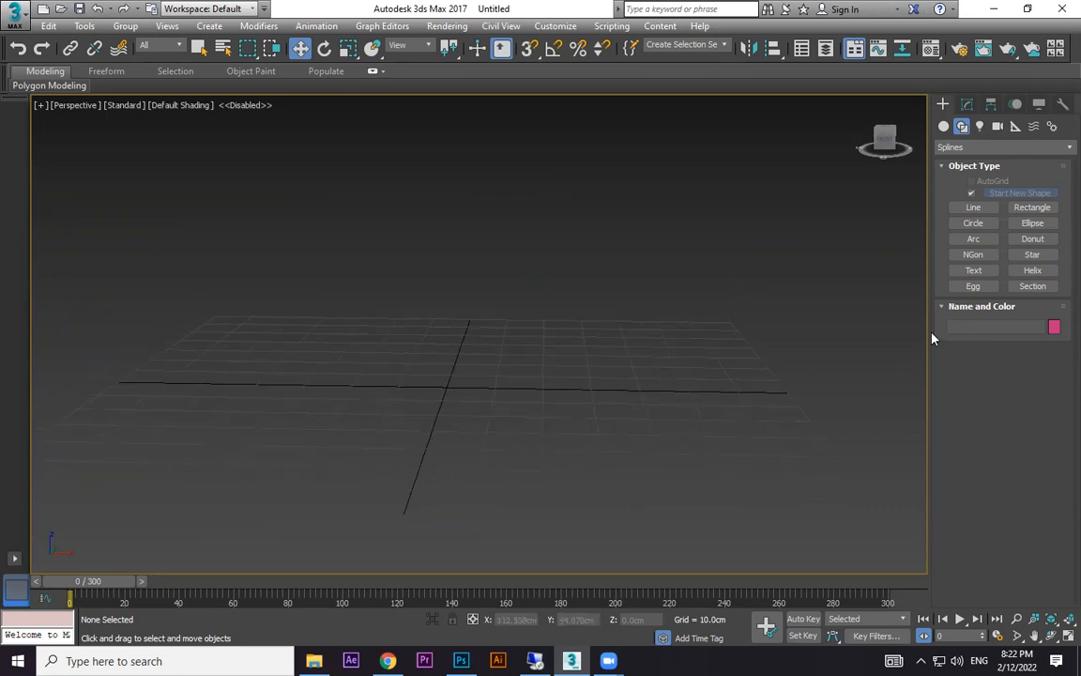
click(967, 104)
click(943, 104)
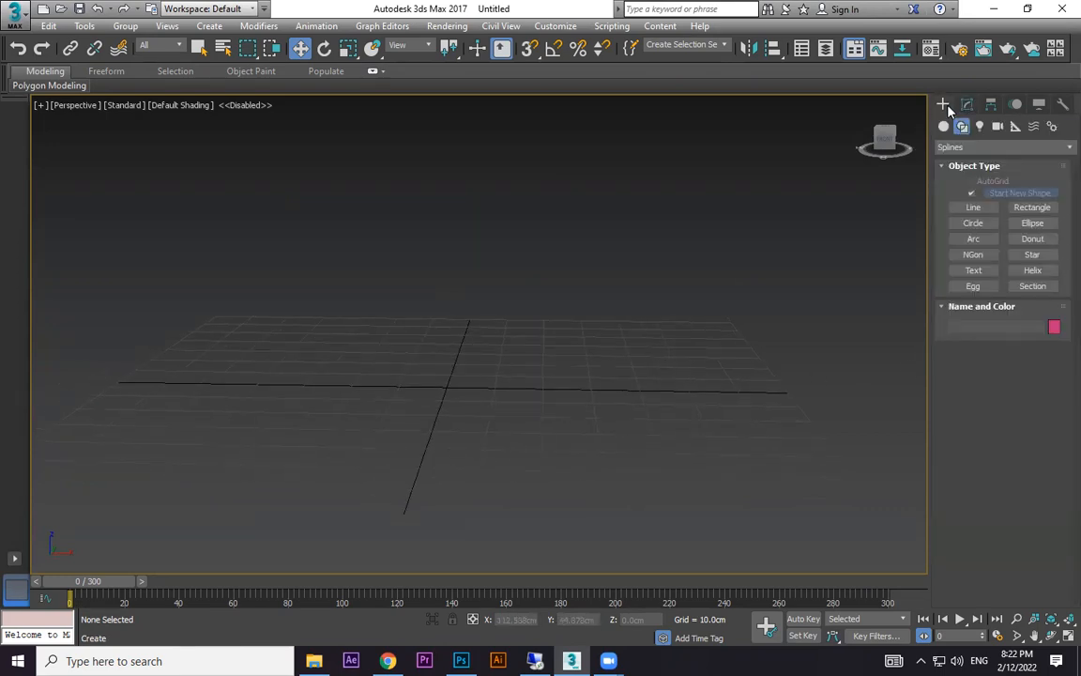
click(966, 104)
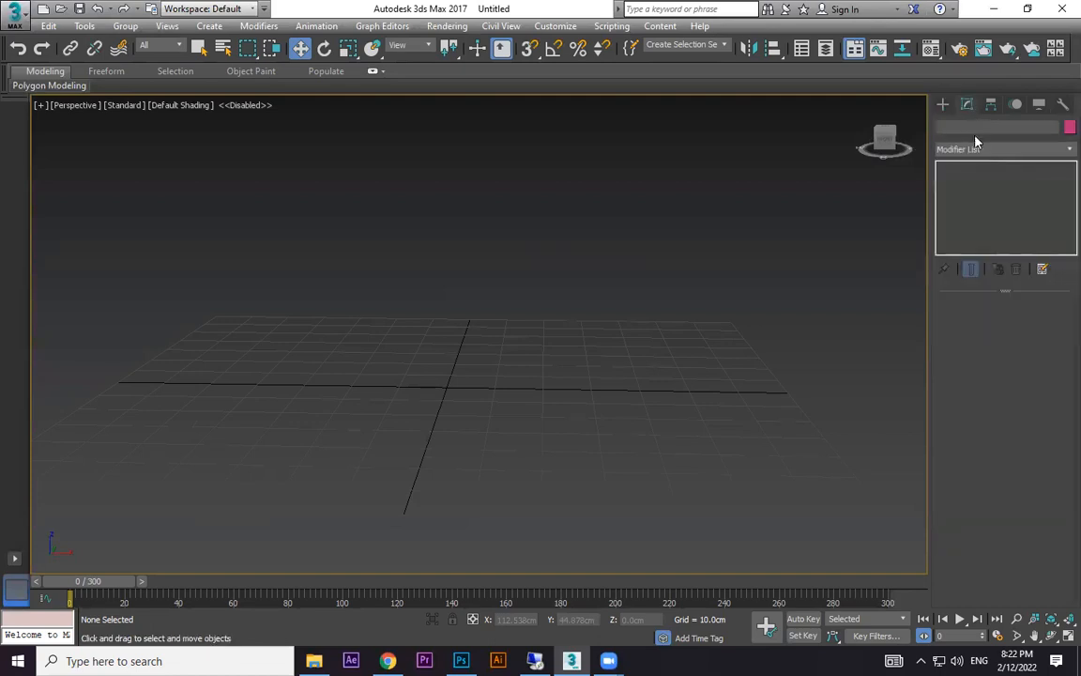
click(943, 104)
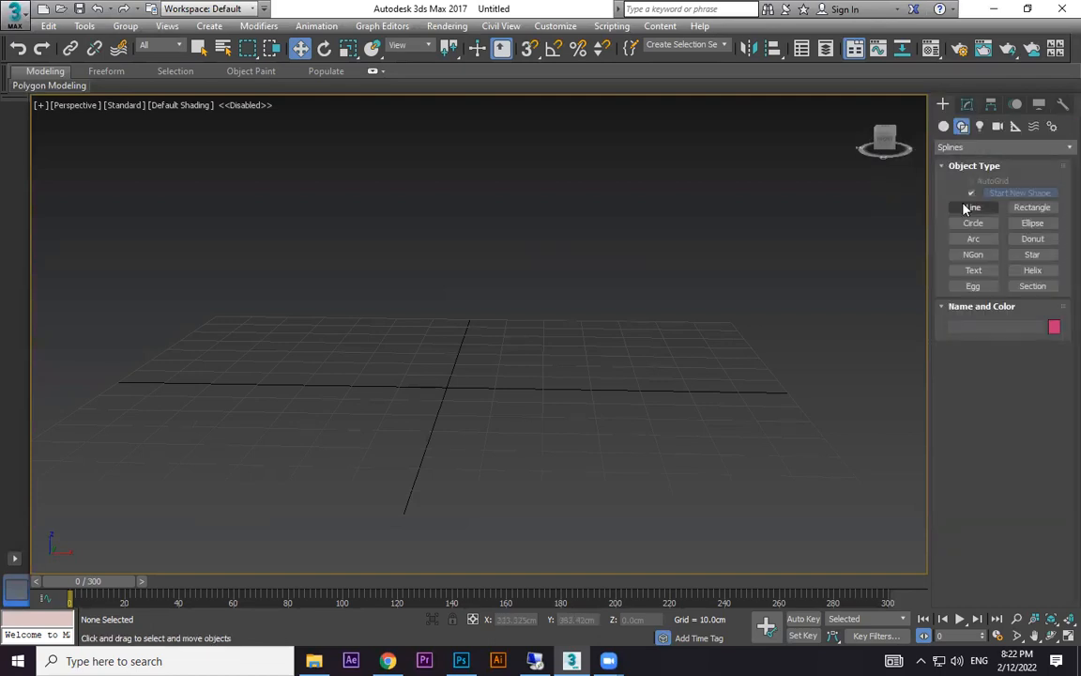
click(945, 125)
alt+middle_drag(497, 430, 502, 461)
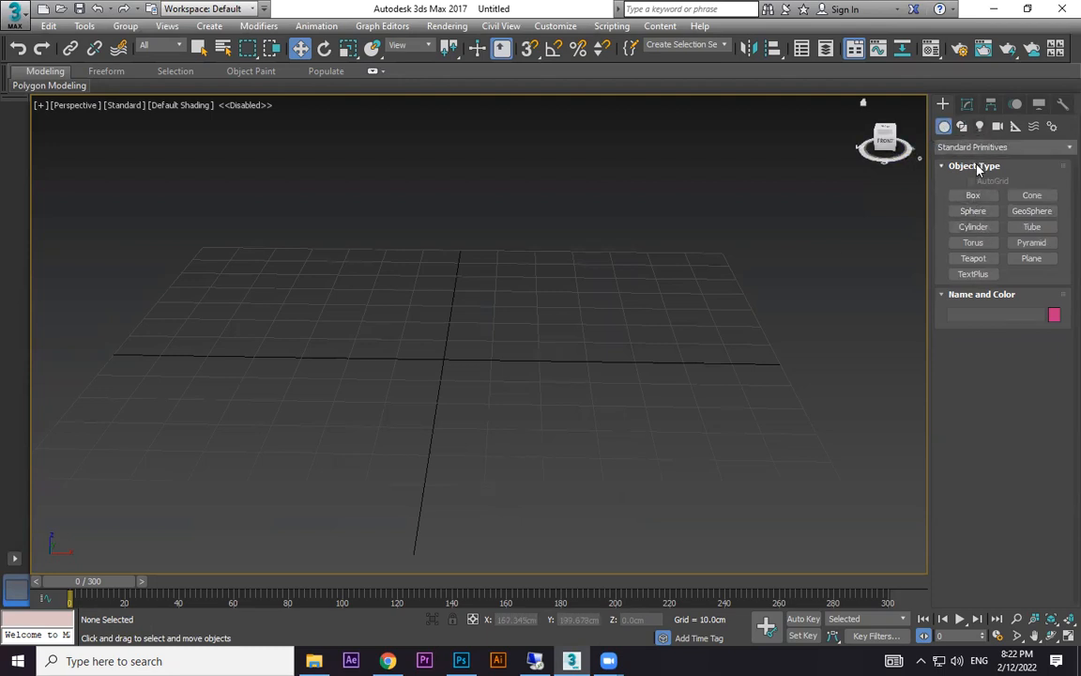
Step: Draw a trial circle spline around the grid's centre and delete it
click(964, 127)
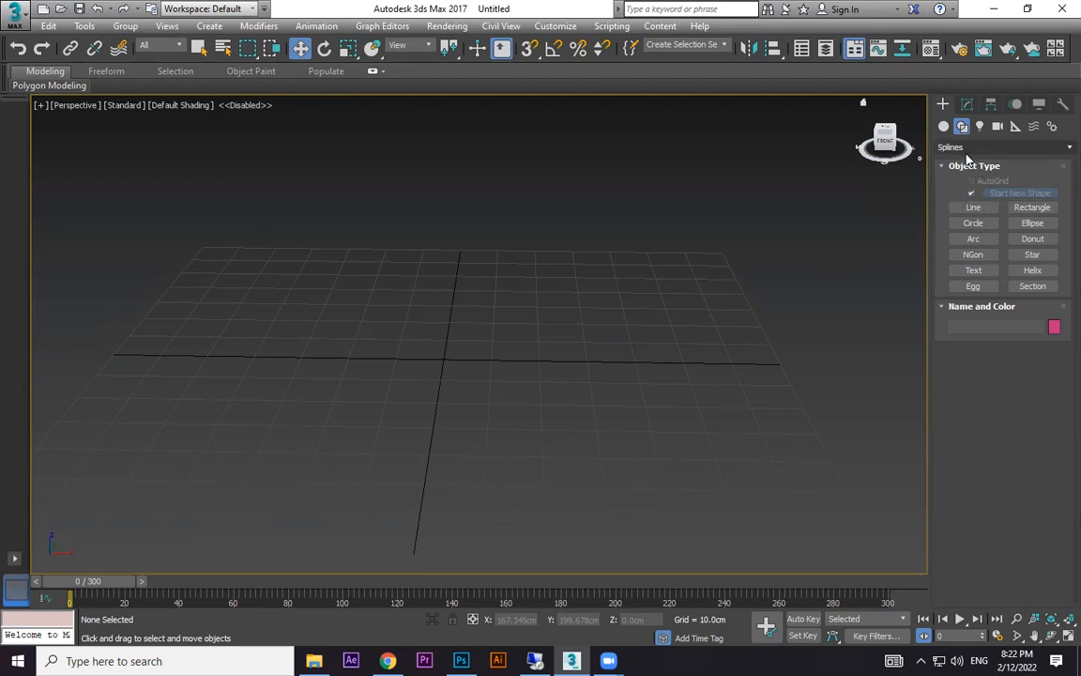
click(975, 223)
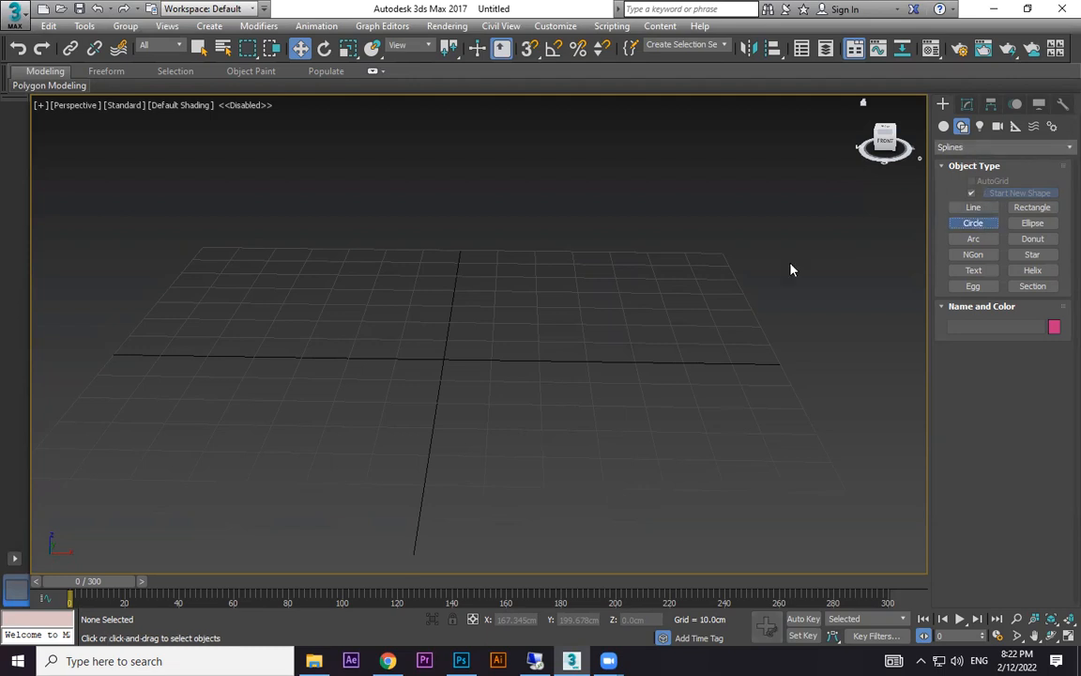
drag(438, 358, 613, 299)
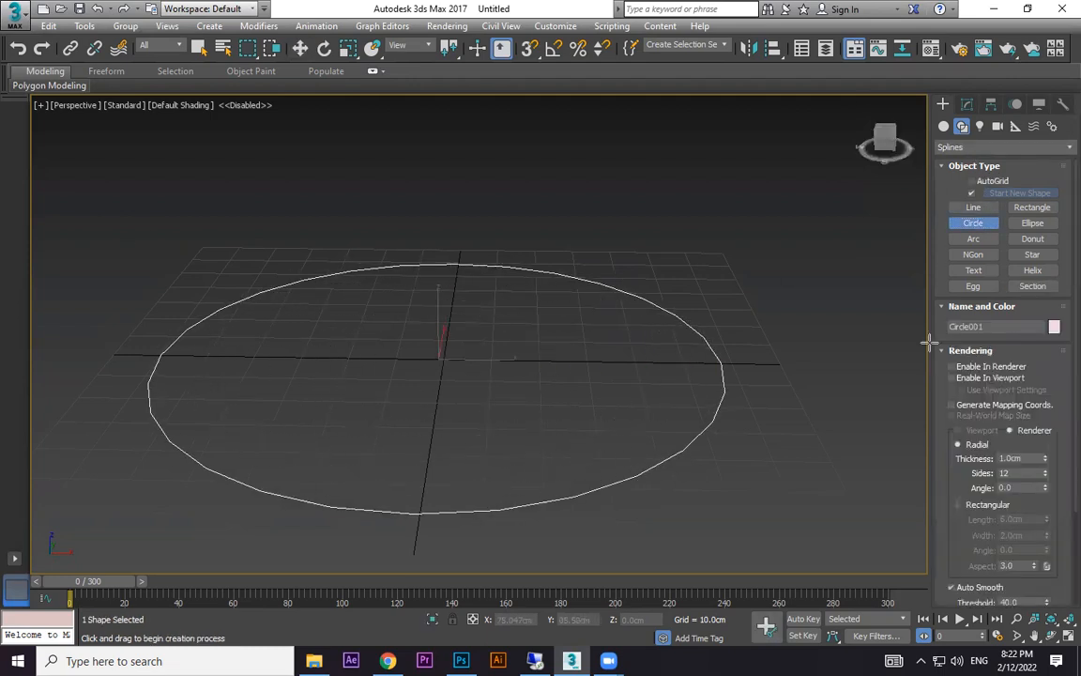
right_click(753, 261)
key(Delete)
Step: Create a box about 9.4 cm long, 27.9 cm wide and 6.2 cm high along the grid's positive X axis
click(967, 104)
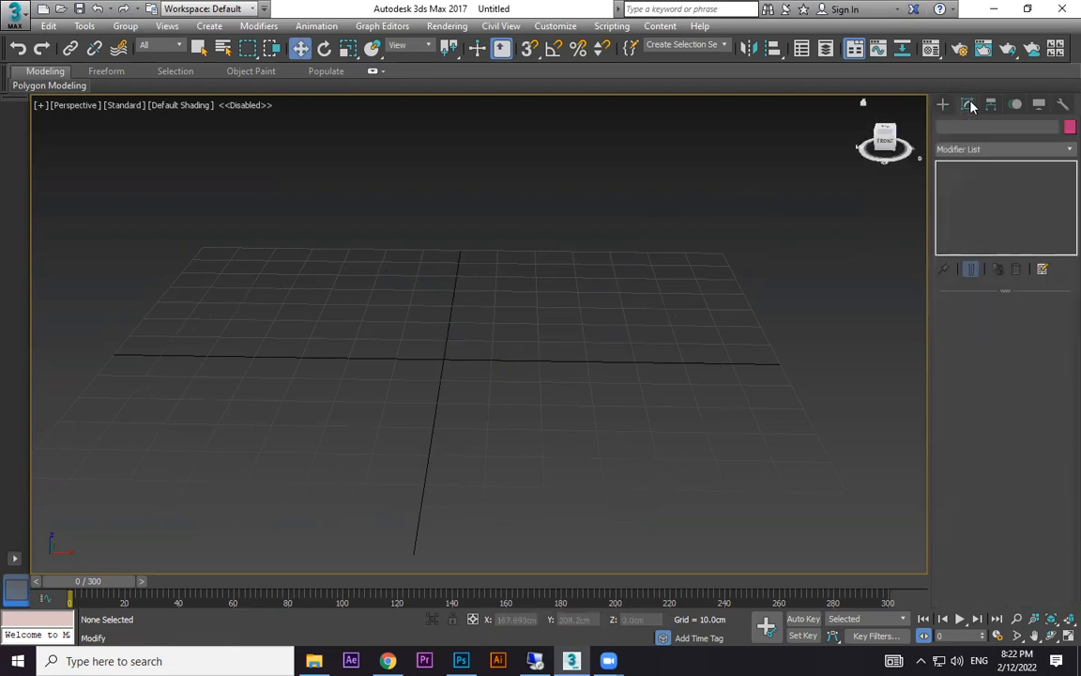
click(943, 105)
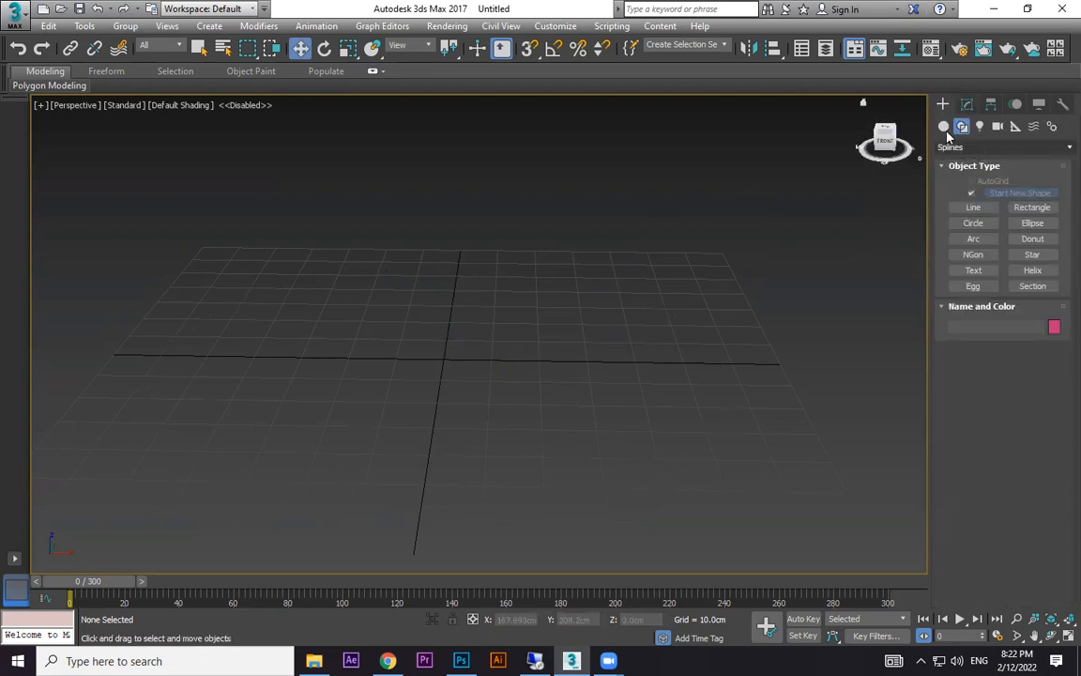
click(973, 195)
drag(543, 357, 672, 367)
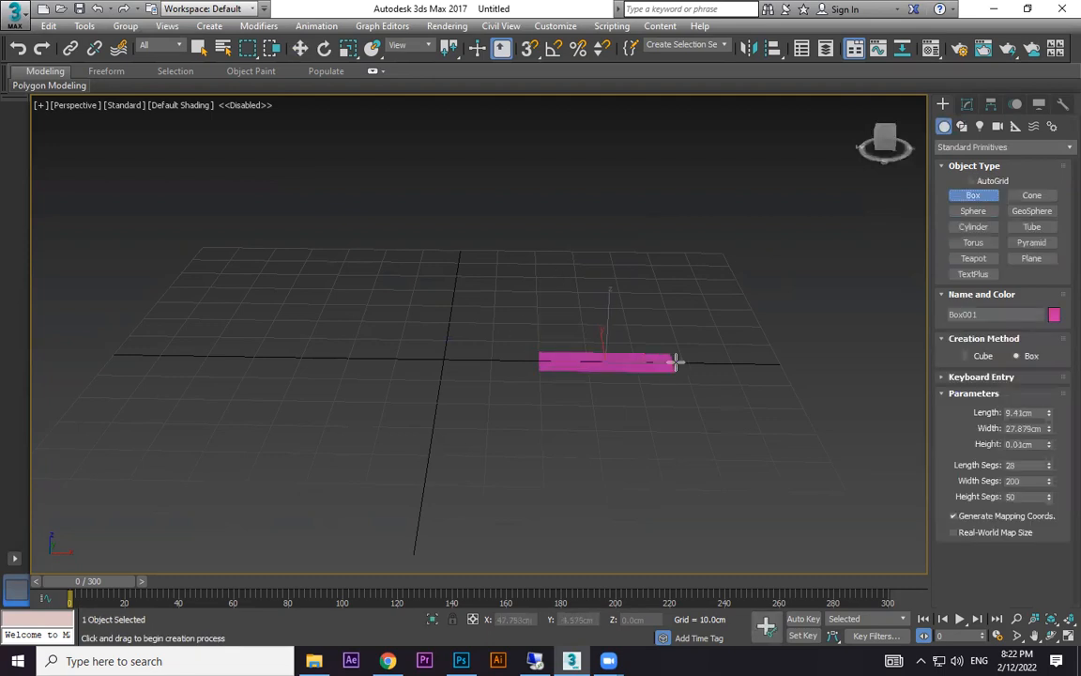
click(691, 335)
scroll(709, 336, up, 3)
middle_drag(709, 335, 710, 316)
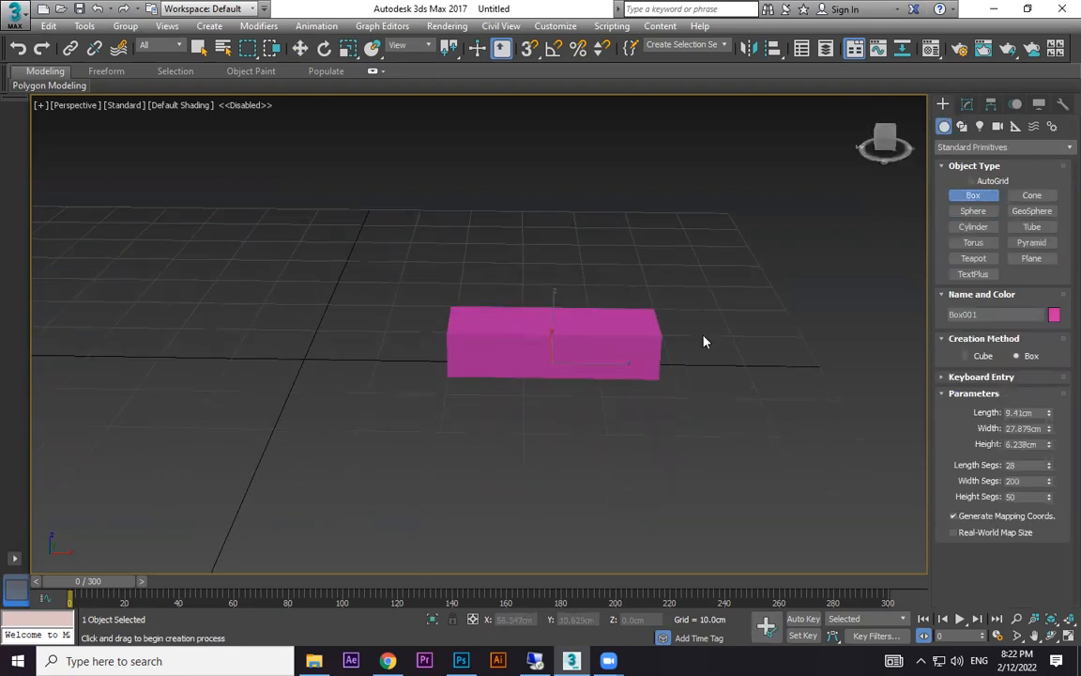
Step: Move the box along X toward the grid's centre and scale it to about 246% along X
key(w)
drag(615, 365, 575, 360)
key(r)
key(r)
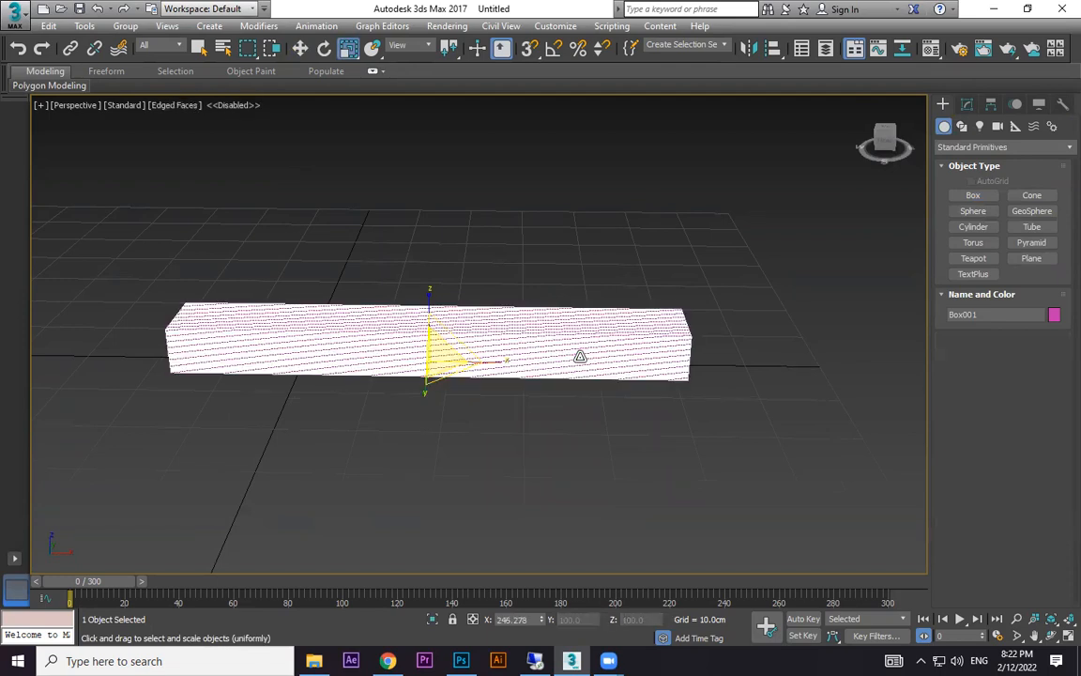
Step: Add a Bend modifier to the stretched box and set its angle to 42.5
click(967, 103)
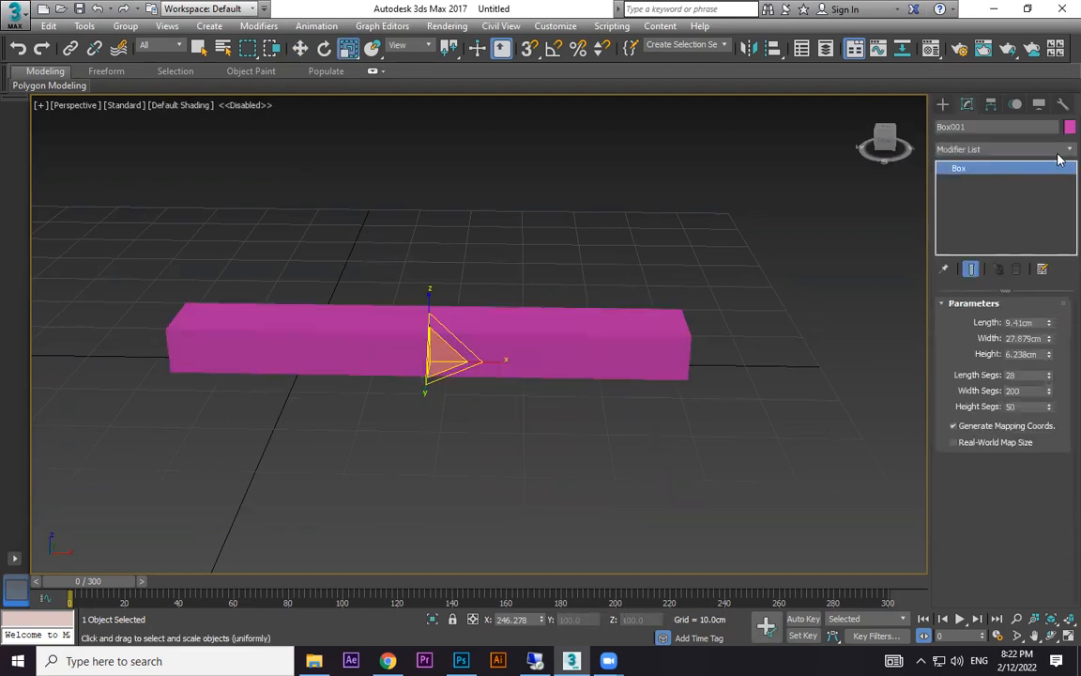
click(1061, 150)
key(b)
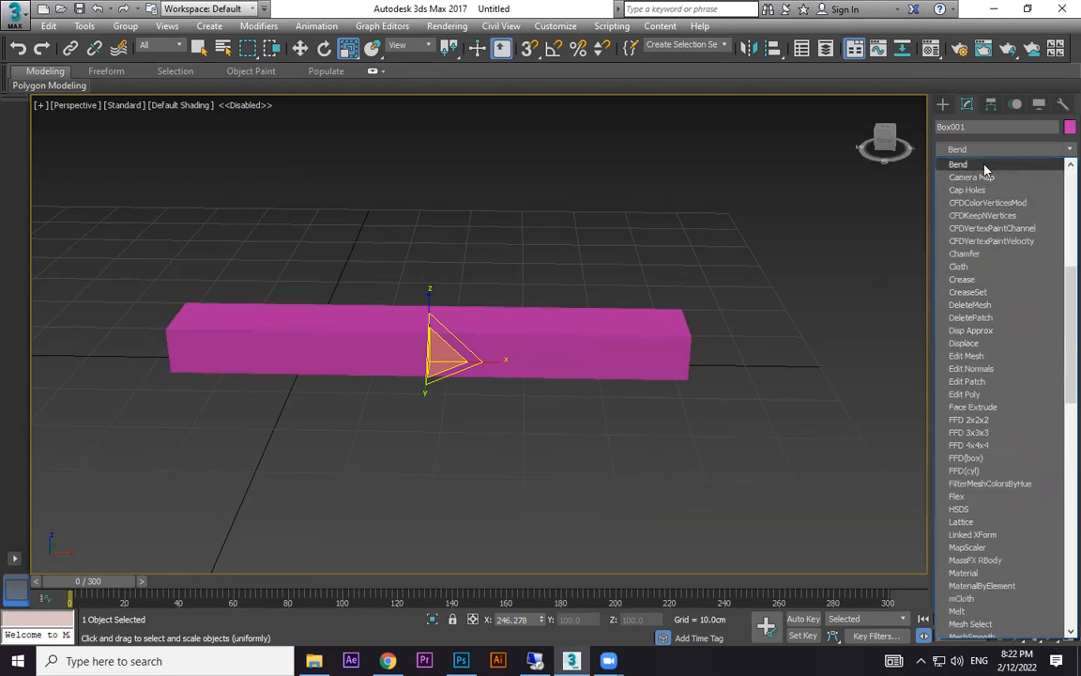
click(985, 167)
middle_drag(617, 367, 776, 369)
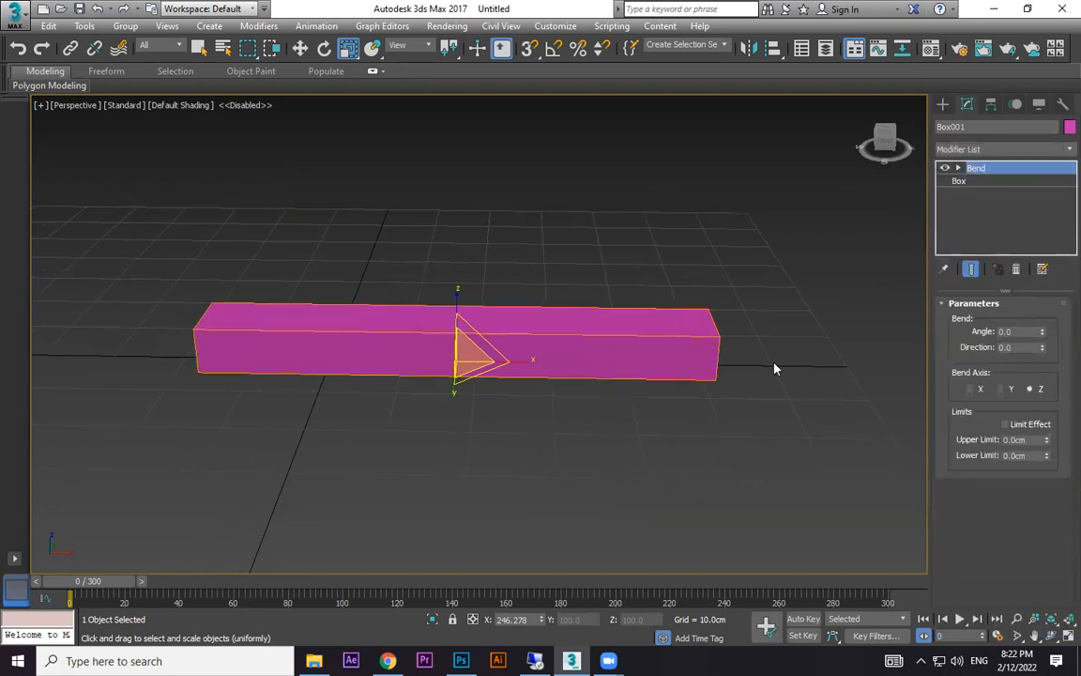
drag(1043, 335, 1038, 265)
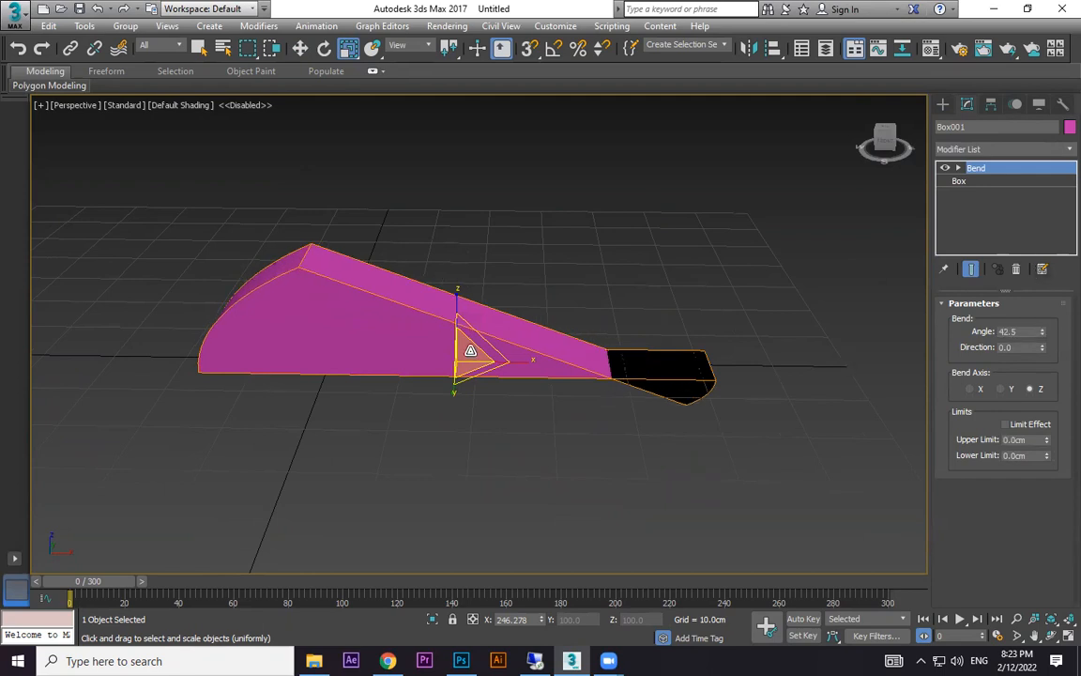
Step: Try the X and Y bend axes on the box, and return the axis to Z
click(976, 388)
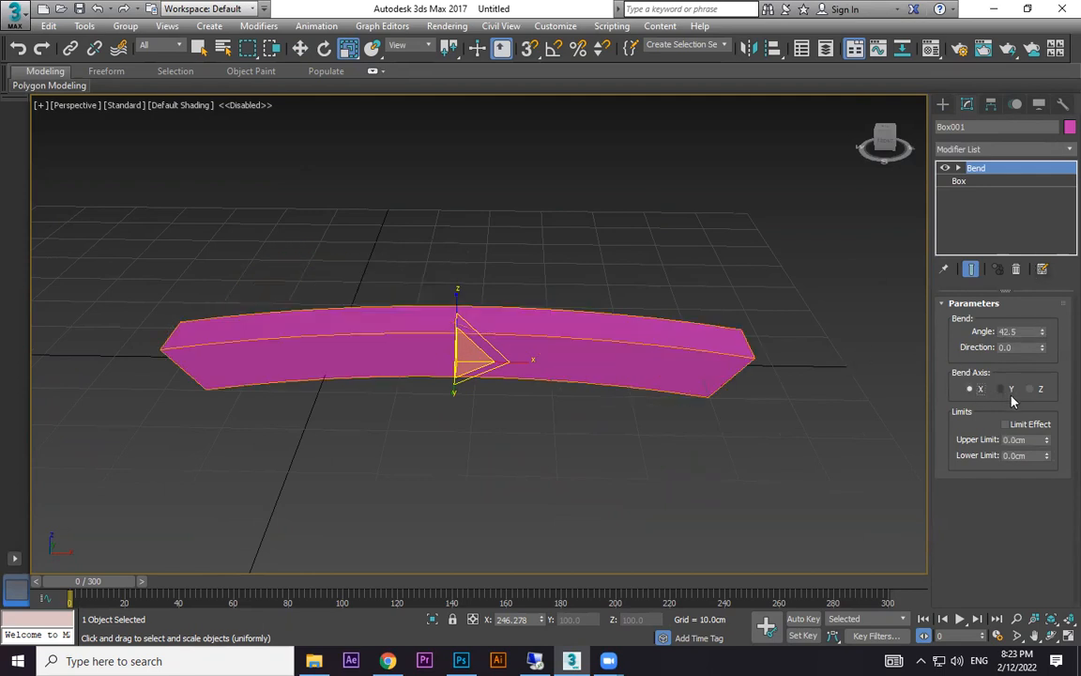
click(1004, 388)
click(1034, 389)
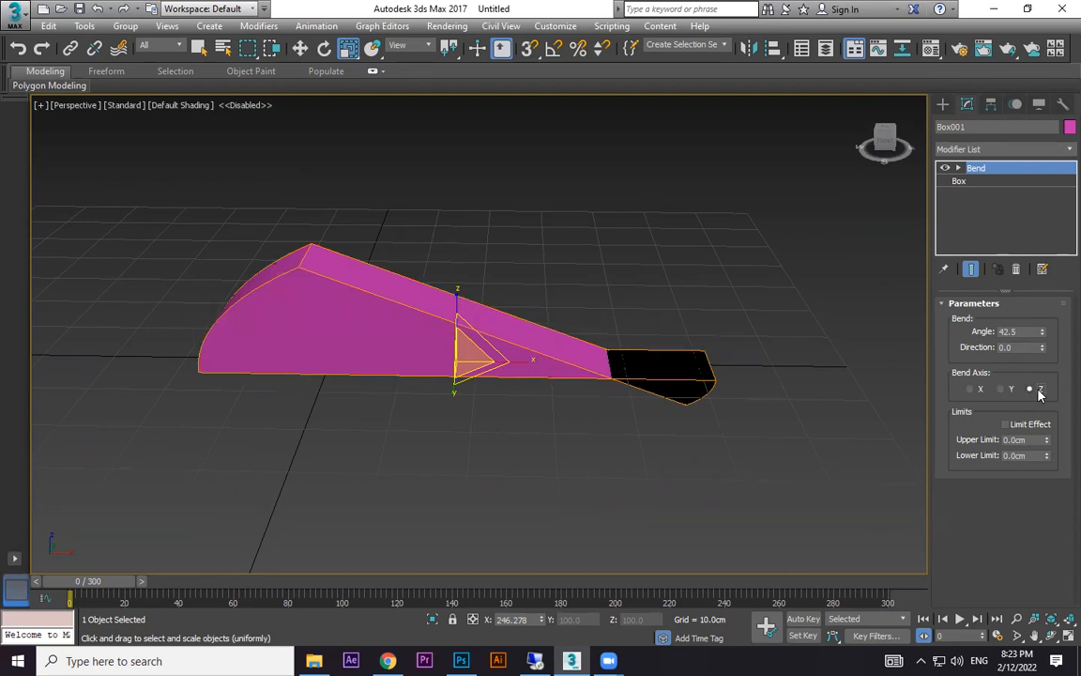
Step: Set the box's bend axis to X and its bend angle to 137
click(973, 388)
middle_drag(835, 391, 847, 402)
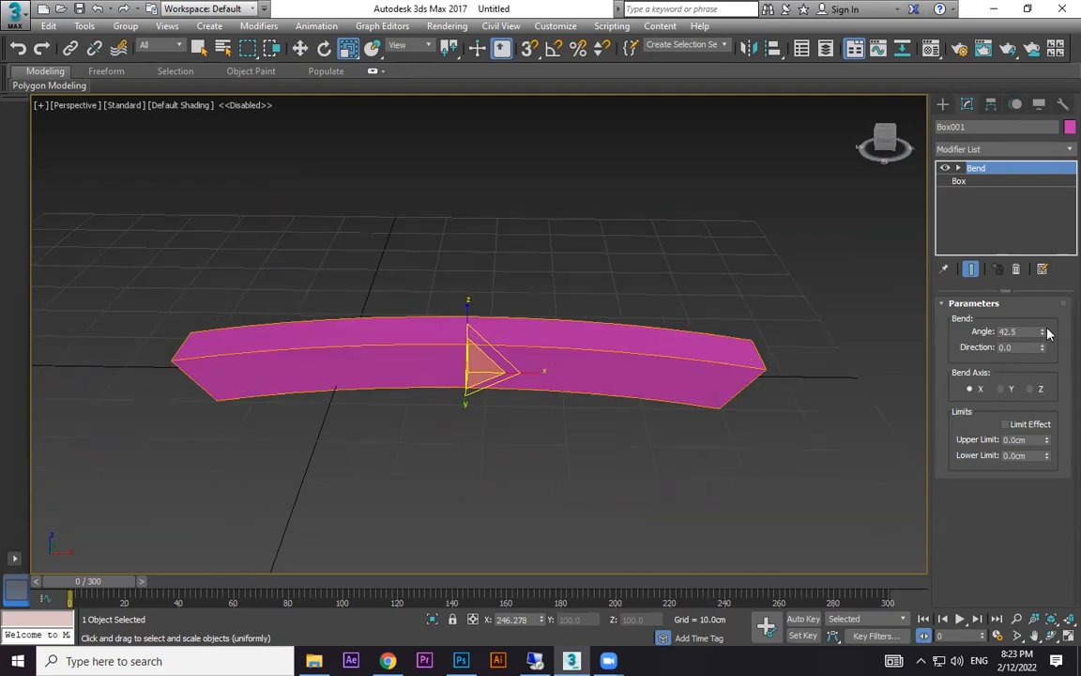
drag(1044, 297, 1000, 152)
alt+middle_drag(635, 367, 632, 314)
Step: Try different bend directions on the box and set the direction to 90
drag(1043, 352, 977, 531)
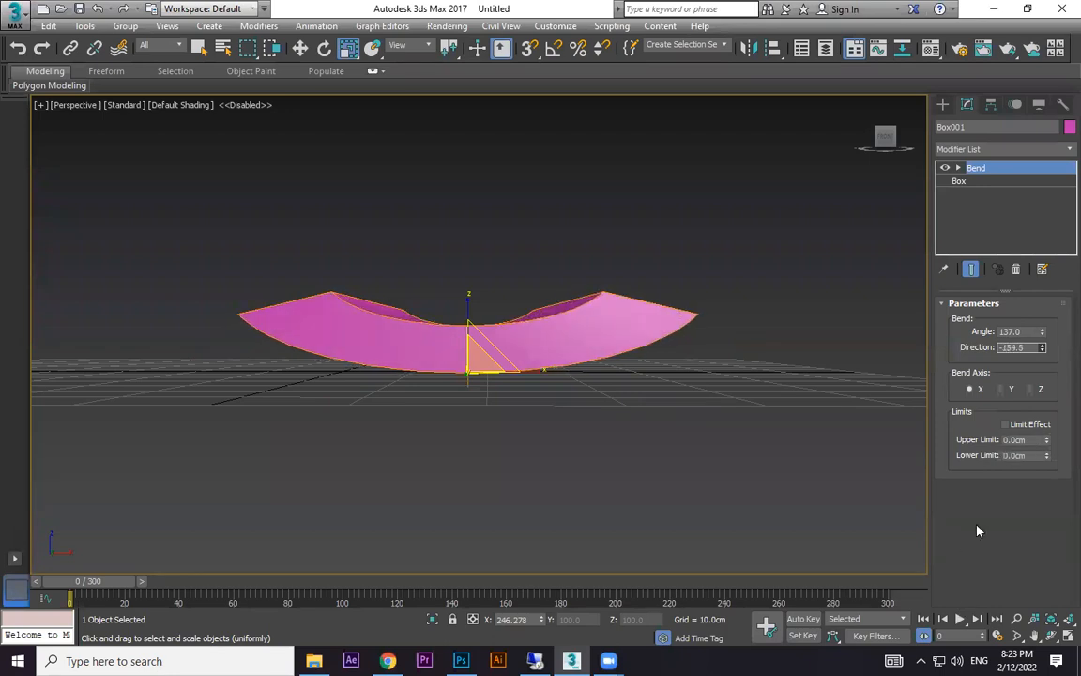
text(90)
key(Return)
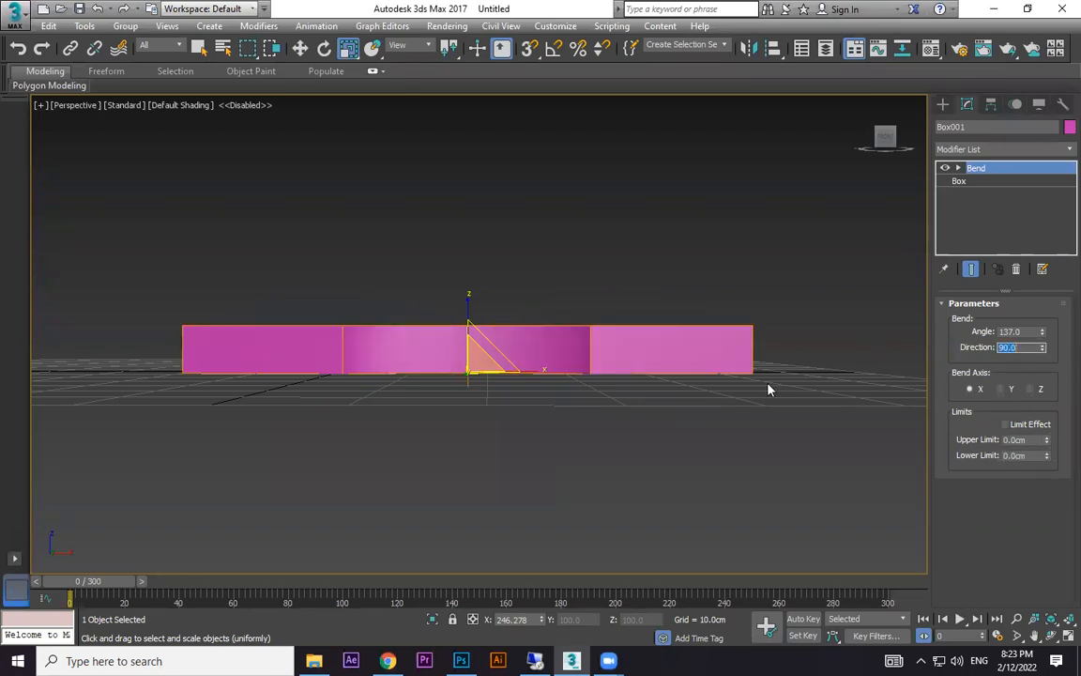
alt+middle_drag(572, 420, 586, 521)
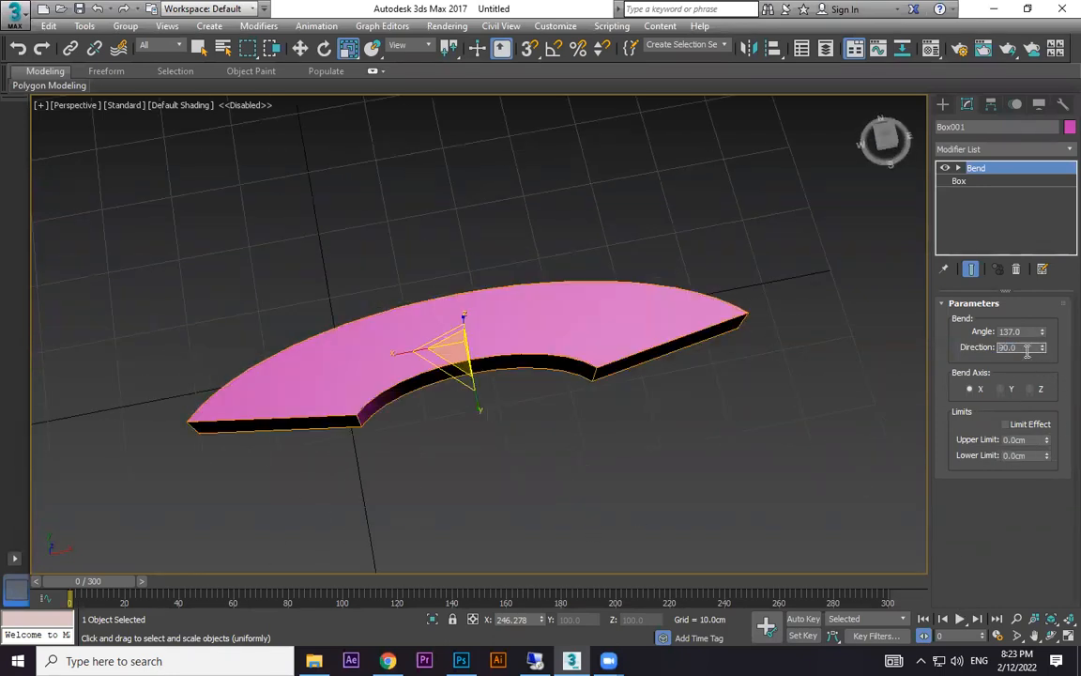
Step: Move the box's Bend gizmo about 4.9 cm along the negative Y axis
click(958, 168)
click(986, 182)
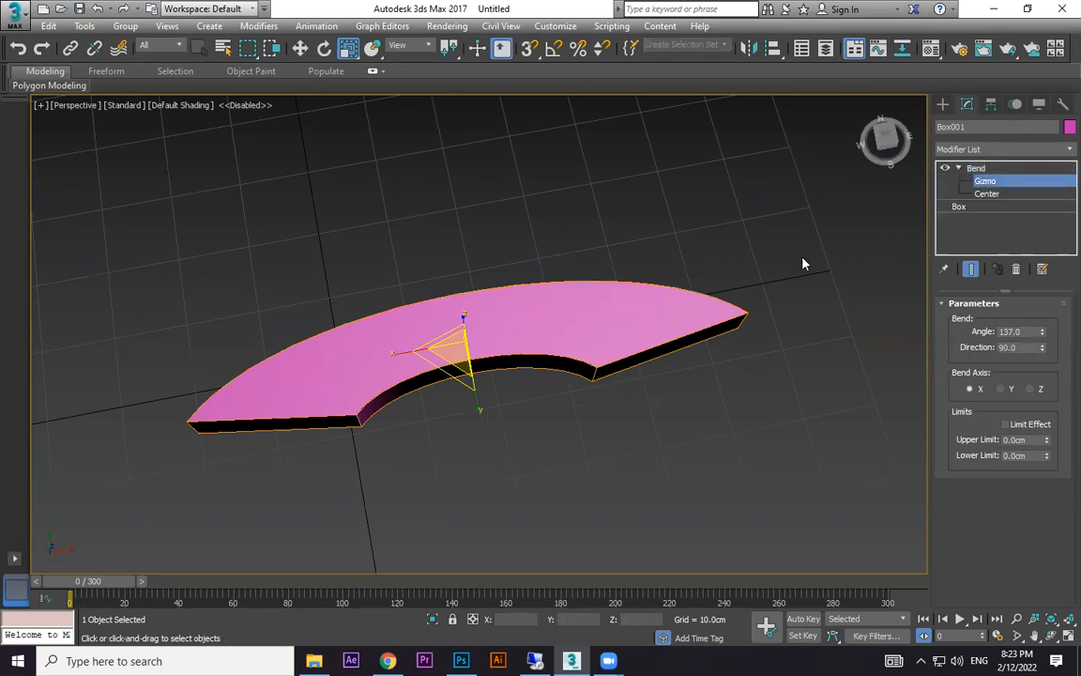
key(w)
drag(454, 290, 459, 321)
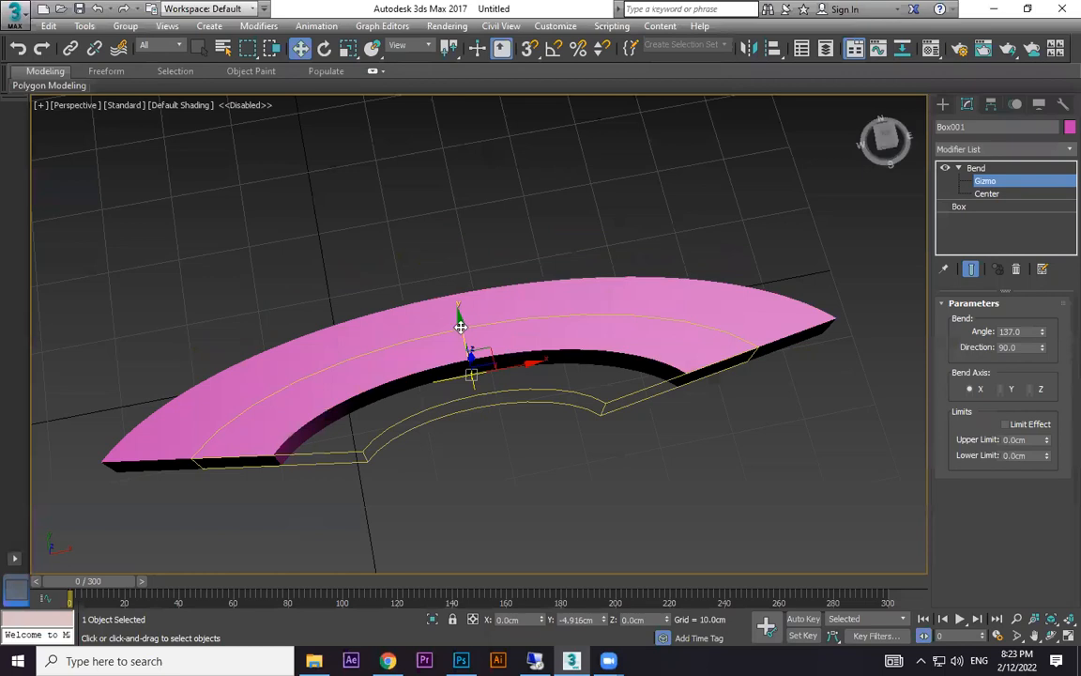
alt+middle_drag(601, 369, 668, 350)
Step: Delete the bent box and create a cylinder of about 2.9 cm radius and 71.3 cm height near the grid's X axis
key(Delete)
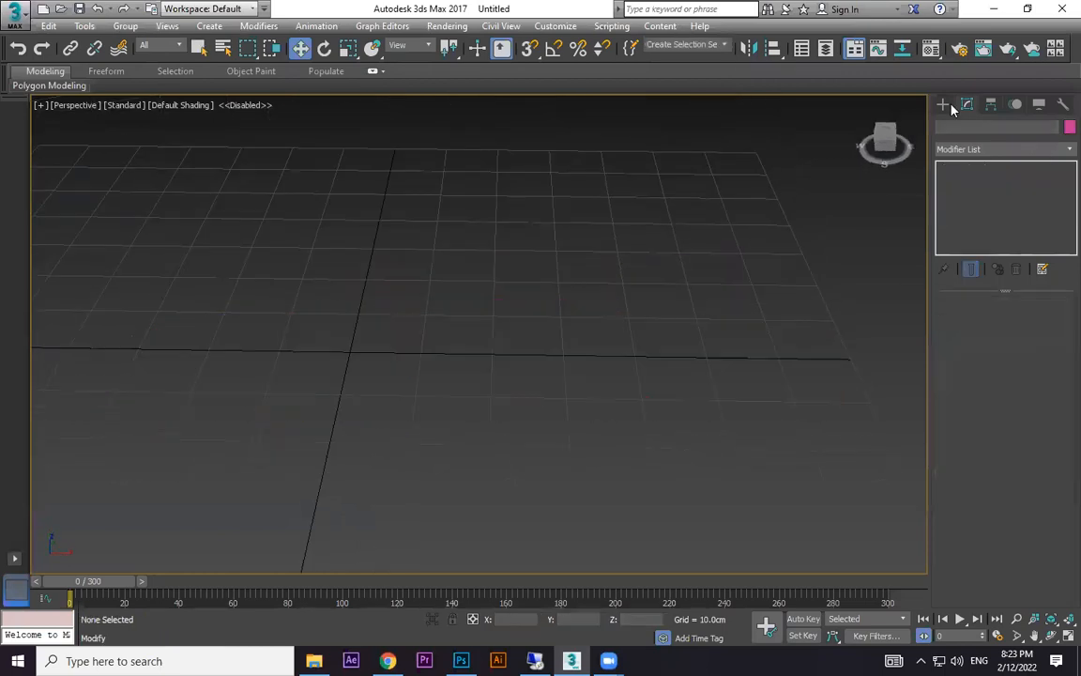
click(943, 104)
click(983, 230)
drag(492, 359, 505, 370)
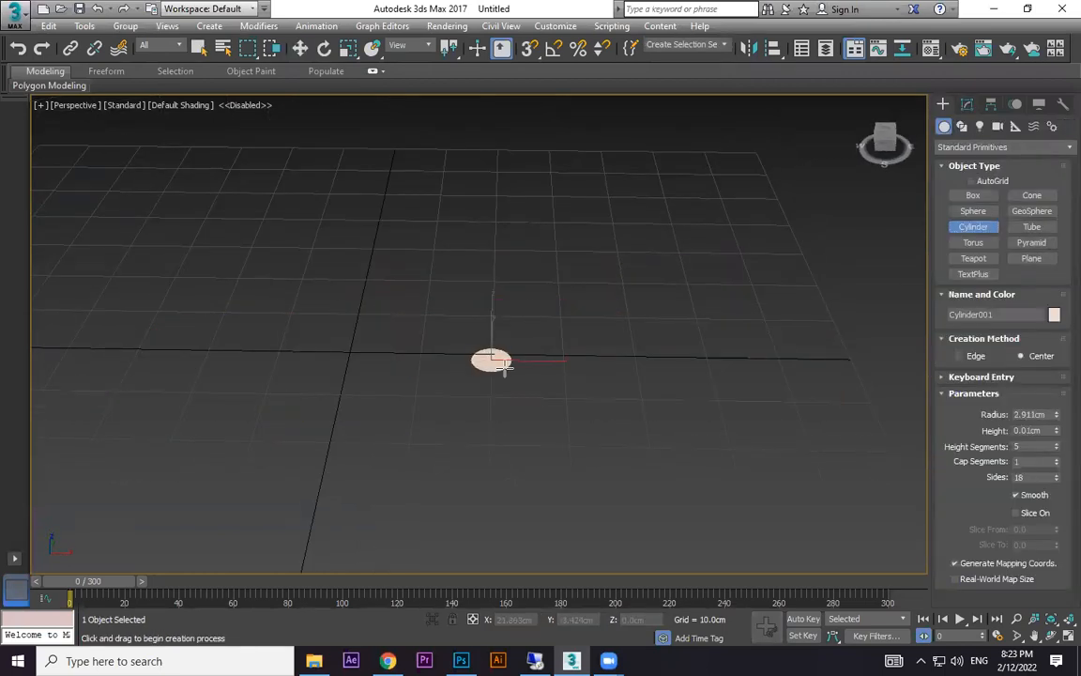
scroll(512, 148, down, 4)
middle_drag(512, 145, 524, 295)
key(F3)
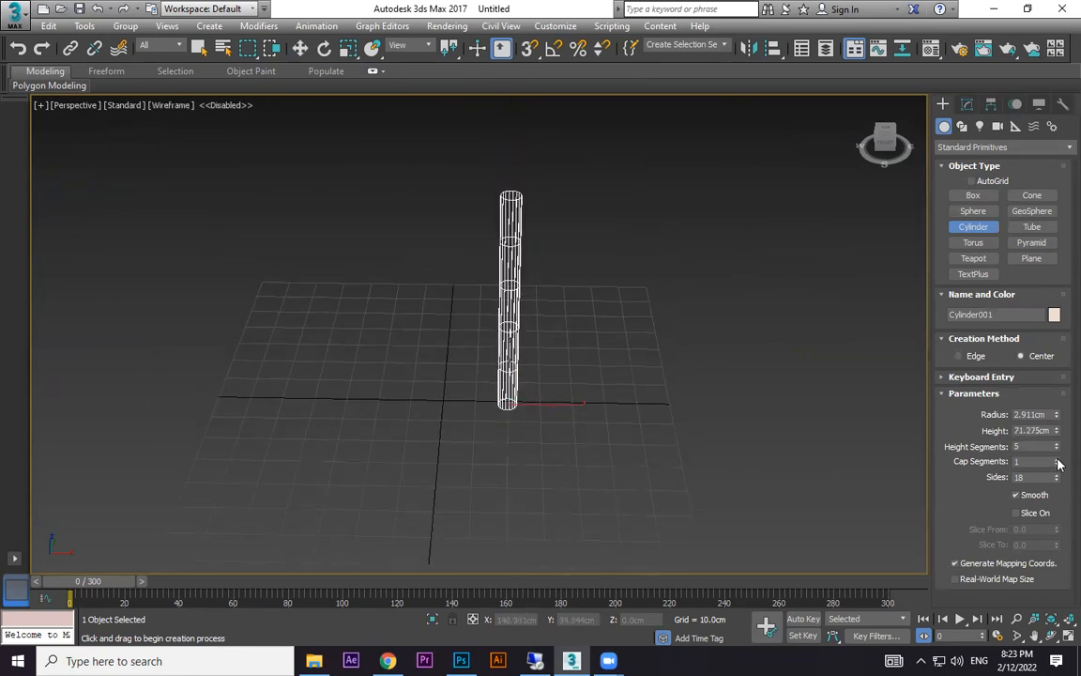
Step: Set the cylinder's height segments to 200 and display it shaded with edged faces
drag(1057, 450, 1043, 294)
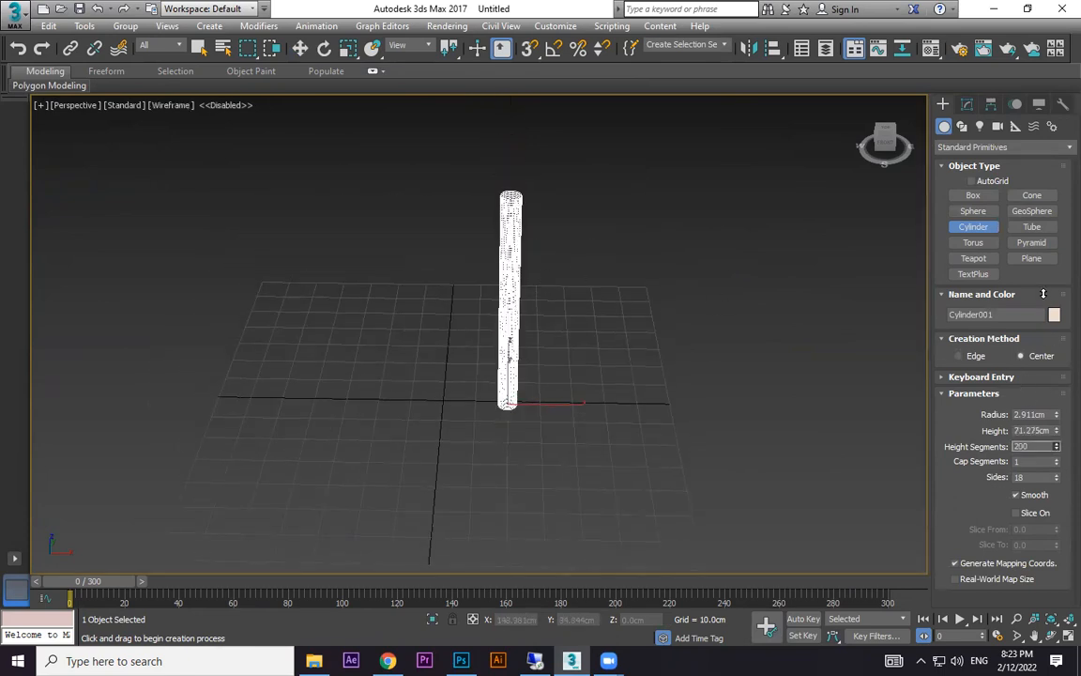
key(F3)
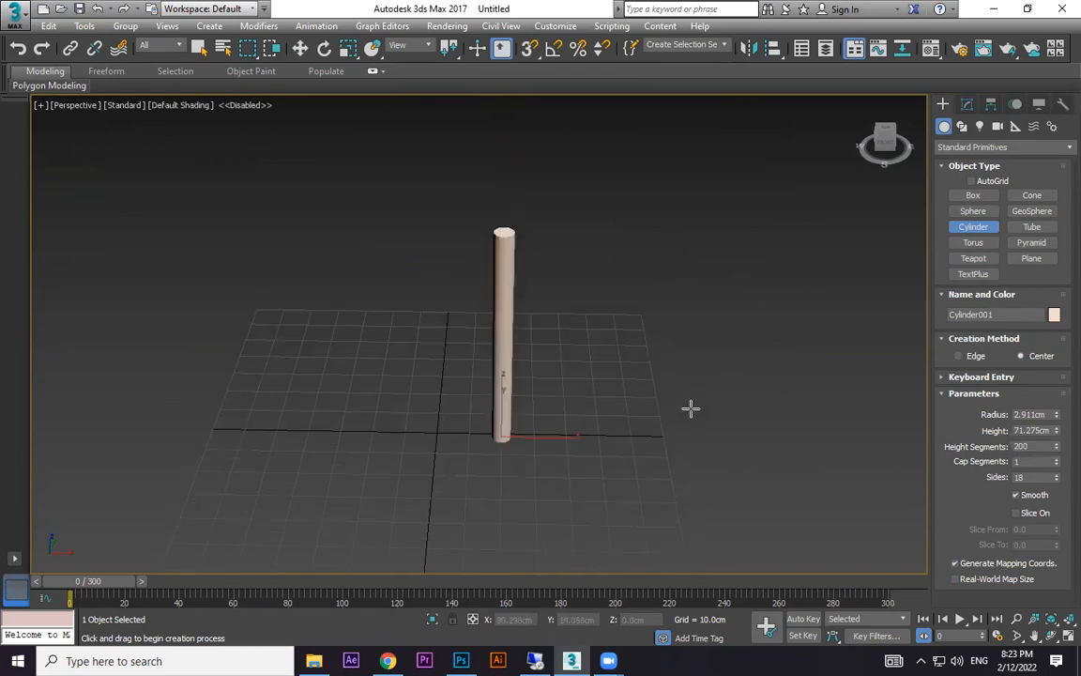
key(F4)
Step: Add a Bend modifier to the cylinder with an angle of 96, try the Y and X axes, and return to Z
click(967, 104)
click(1003, 149)
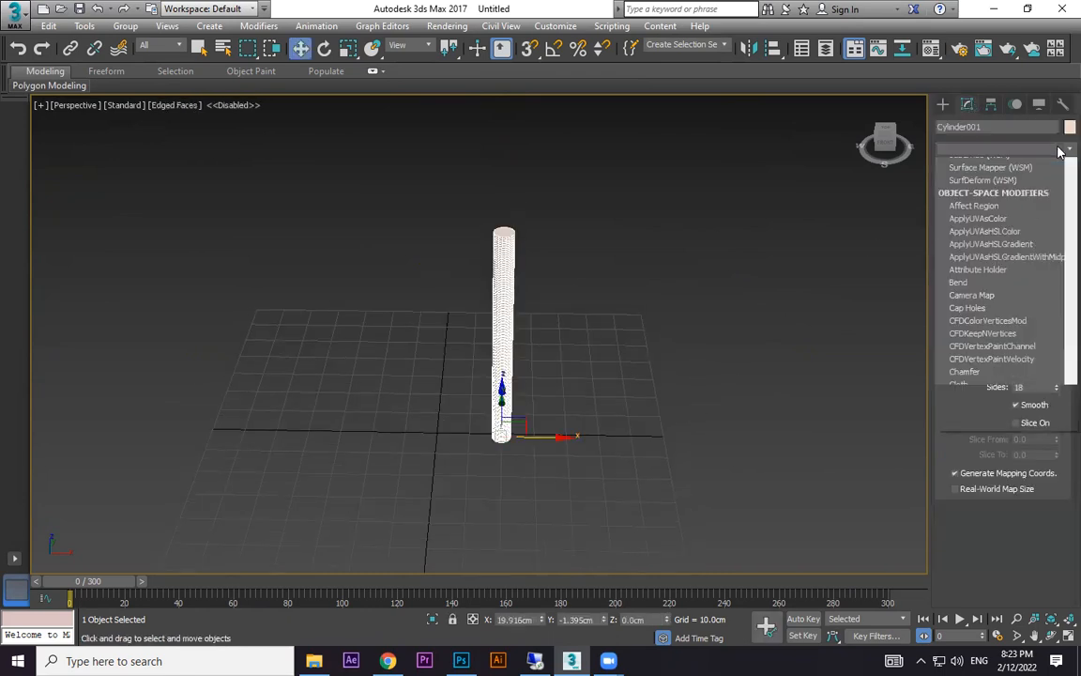
click(974, 164)
drag(1042, 332, 1045, 175)
click(1001, 389)
click(979, 390)
click(1028, 391)
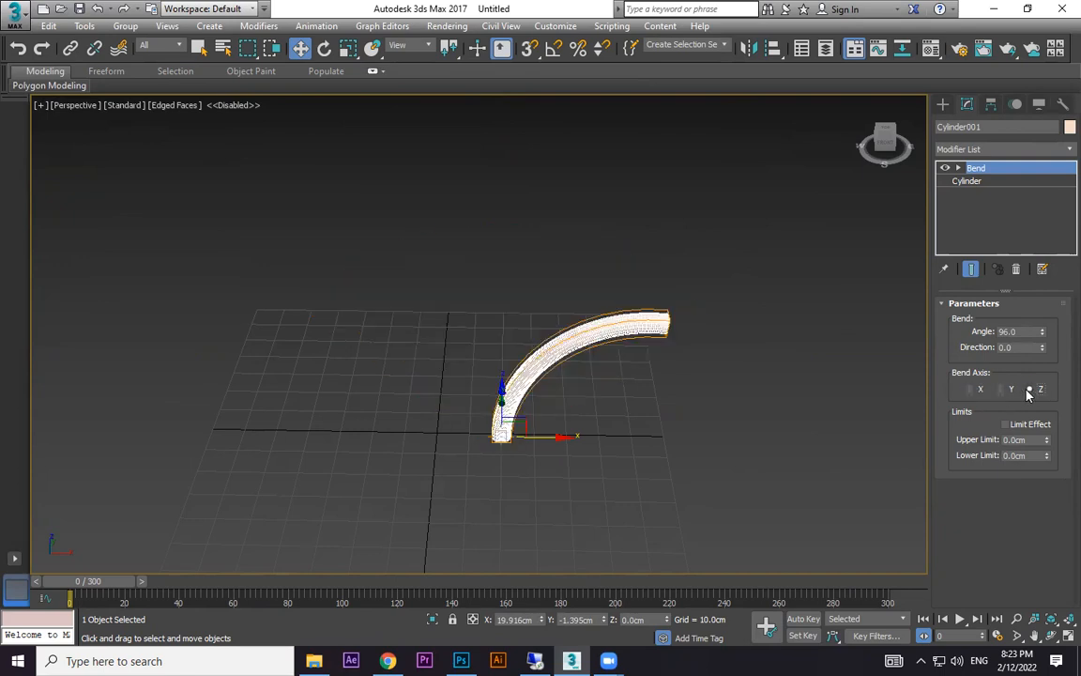
Step: Increase the cylinder's bend angle to 175.5
scroll(765, 410, up, 3)
alt+middle_drag(765, 410, 763, 392)
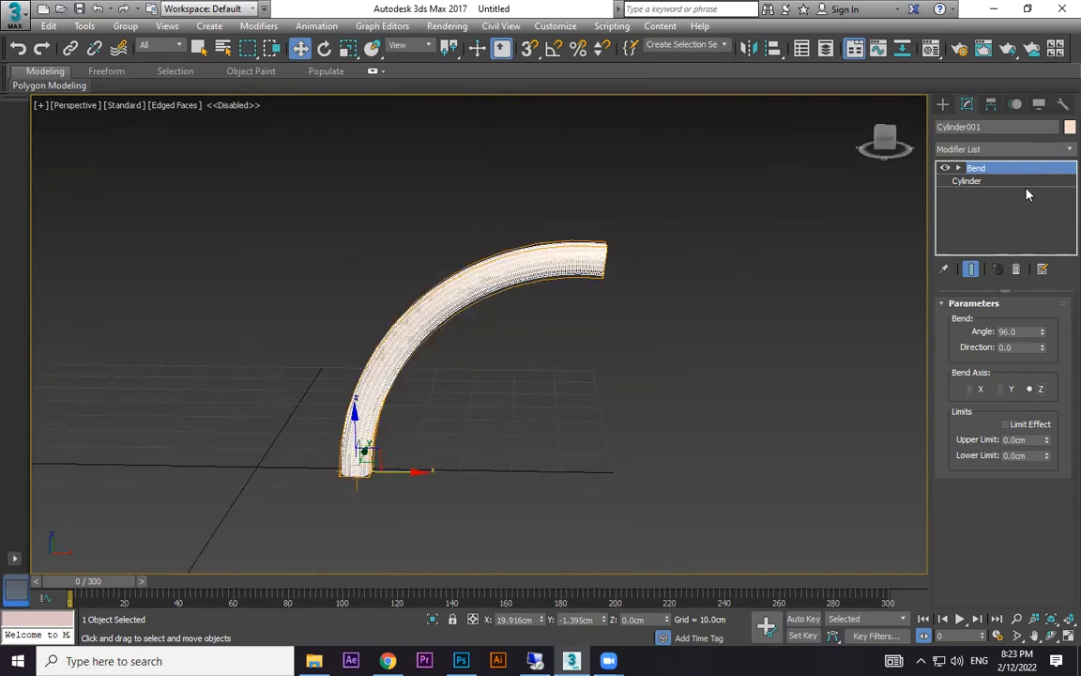
drag(1045, 337, 1039, 212)
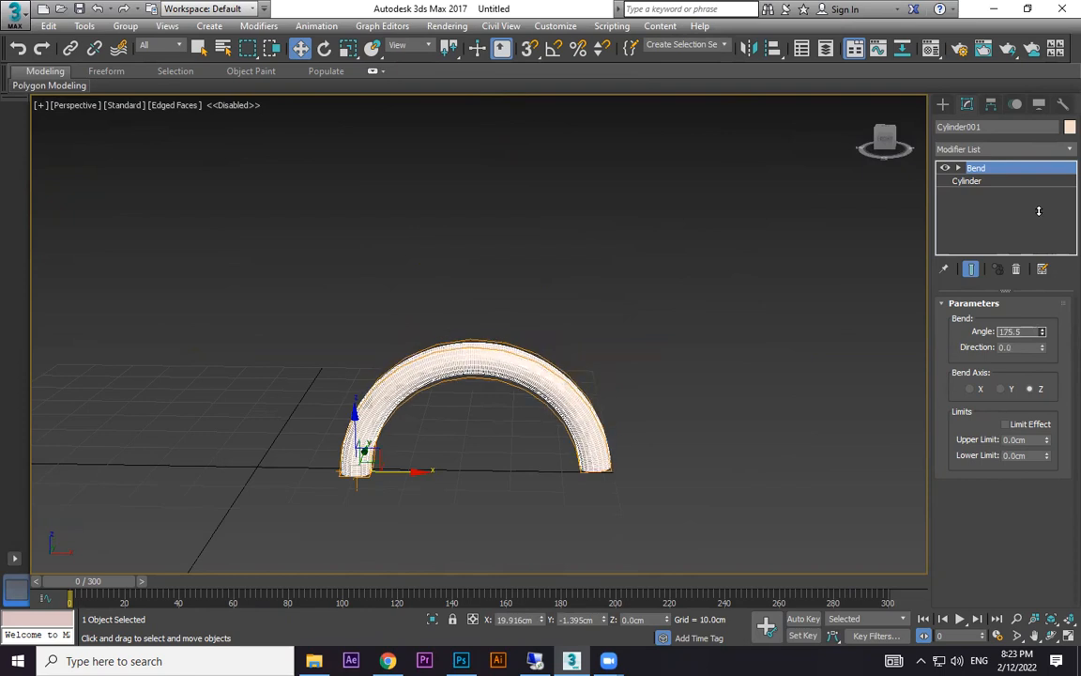
alt+middle_drag(477, 368, 540, 395)
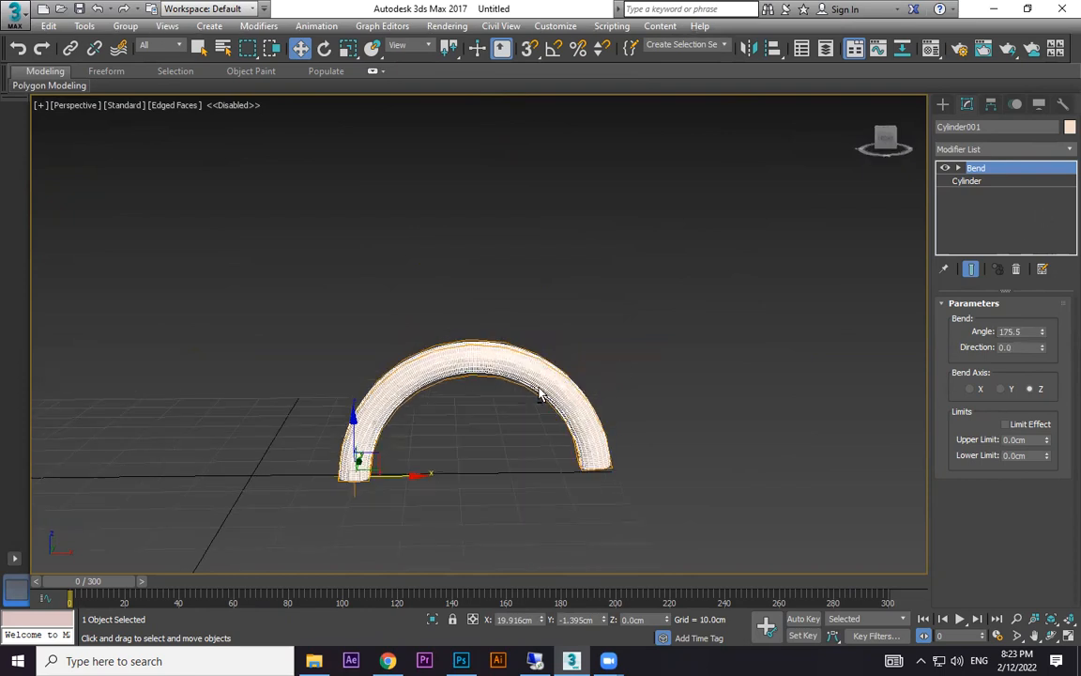
Step: Try the Bend limit effect with an upper limit of 98.42 cm, reset it to 0, vary the limits, and disable the effect
click(1038, 425)
drag(1048, 444, 84, 26)
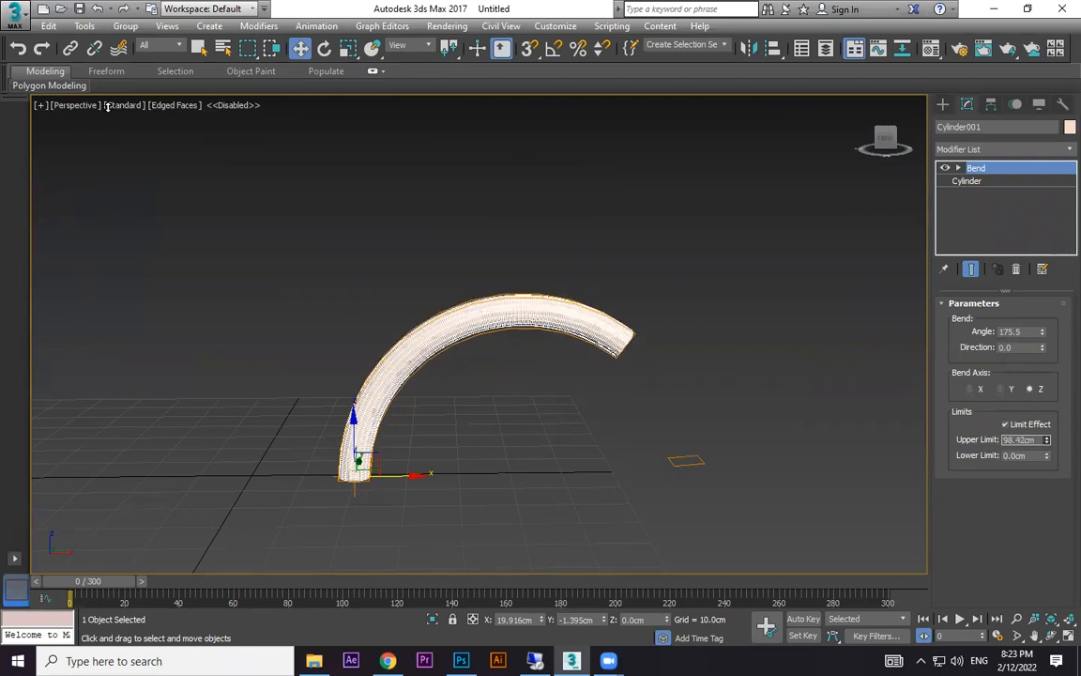
right_click(1047, 440)
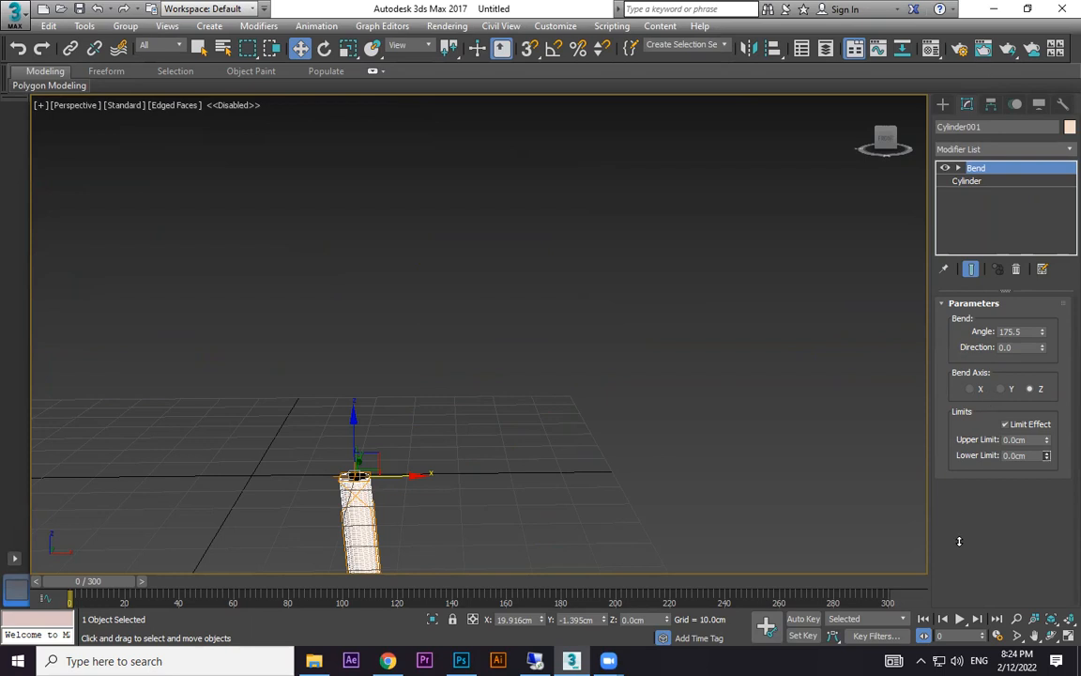
drag(959, 541, 926, 580)
drag(987, 552, 994, 268)
click(1005, 424)
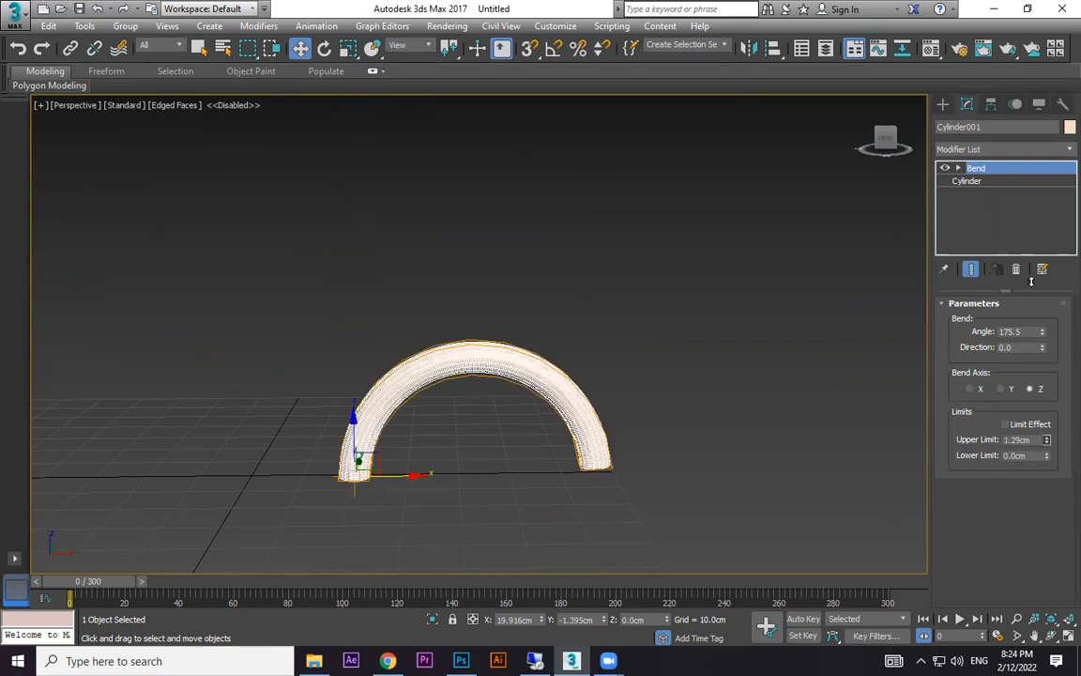
Step: Re-enable the Bend limit effect, set an upper limit of 32.79 cm and a lower limit of -64.1 cm, and disable it again
click(1030, 426)
drag(1048, 440, 806, 329)
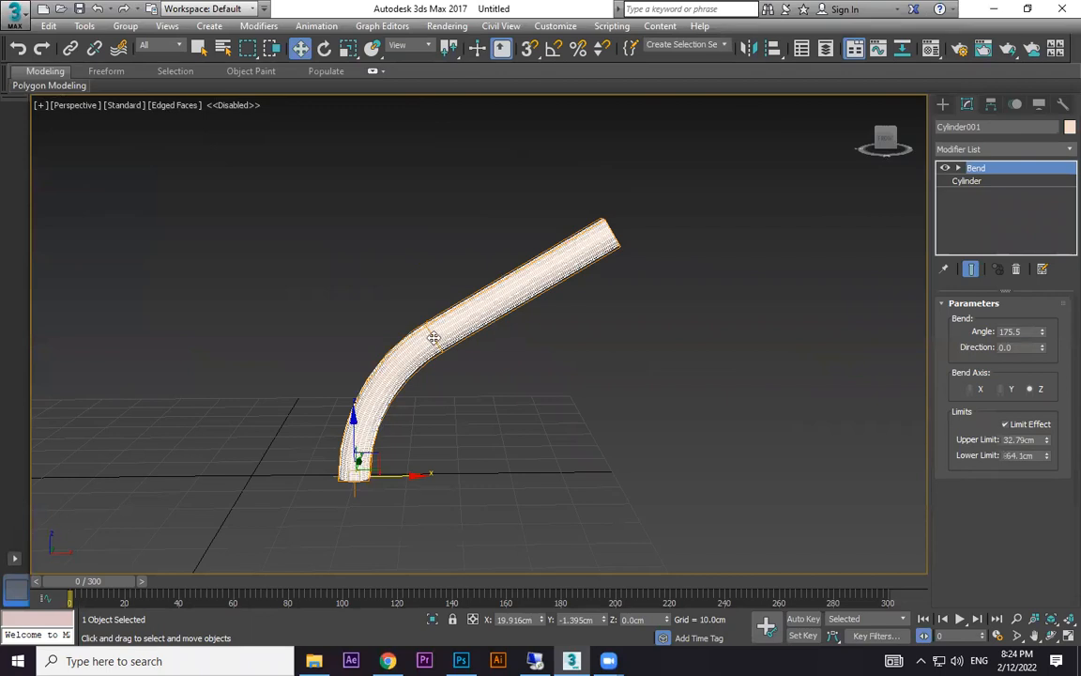
click(1029, 427)
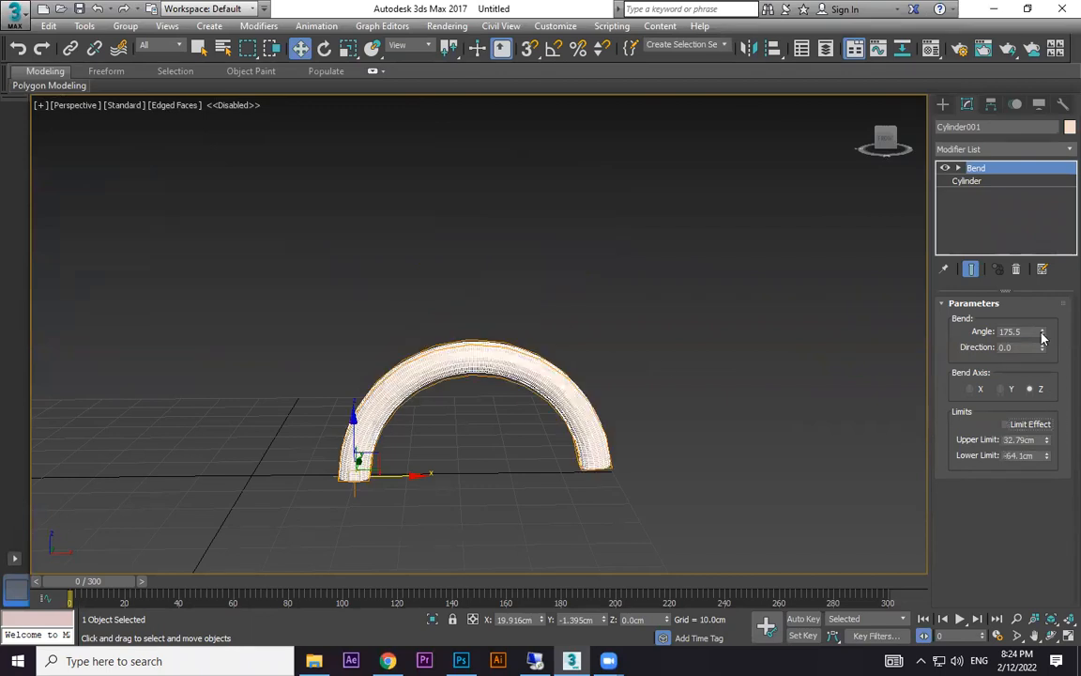
Step: Try and cancel a bend direction change on the cylinder, and shift the Bend gizmo slightly along the X axis
drag(1044, 351, 196, 603)
right_click(196, 604)
click(959, 168)
click(986, 181)
mouse_move(414, 474)
mouse_down()
mouse_move(553, 459)
mouse_move(410, 457)
mouse_move(429, 464)
mouse_up()
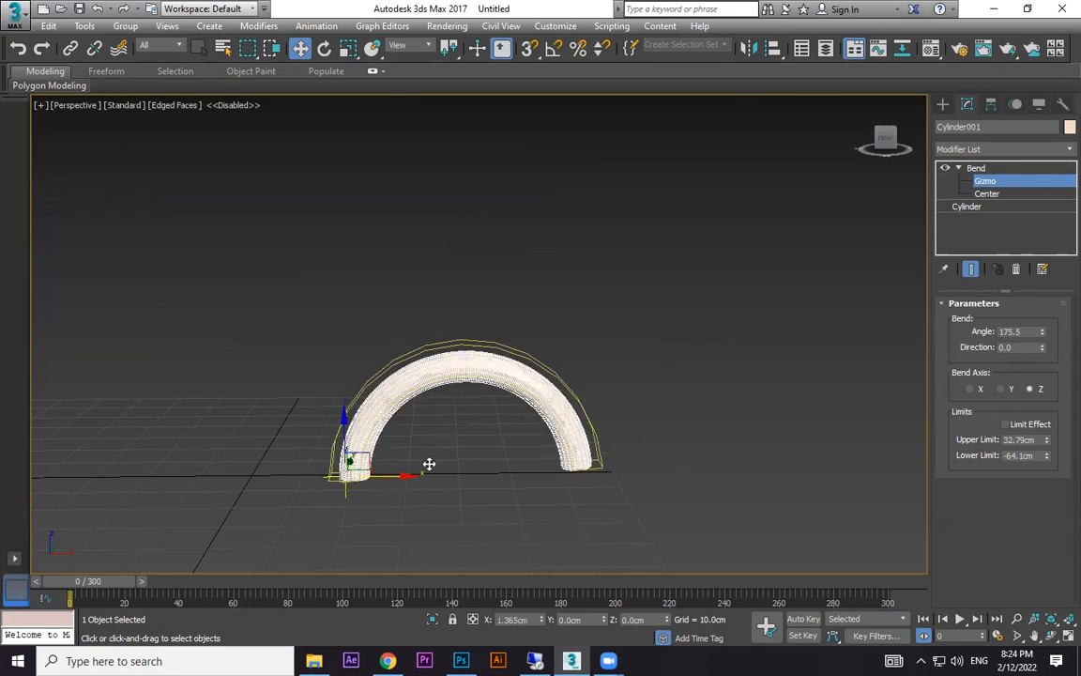
Step: Try rotating the cylinder's Bend gizmo about -75 degrees around the Y axis, and undo the rotation
key(e)
alt+middle_drag(429, 464, 378, 506)
drag(378, 506, 425, 474)
alt+middle_drag(425, 474, 435, 435)
drag(435, 435, 329, 387)
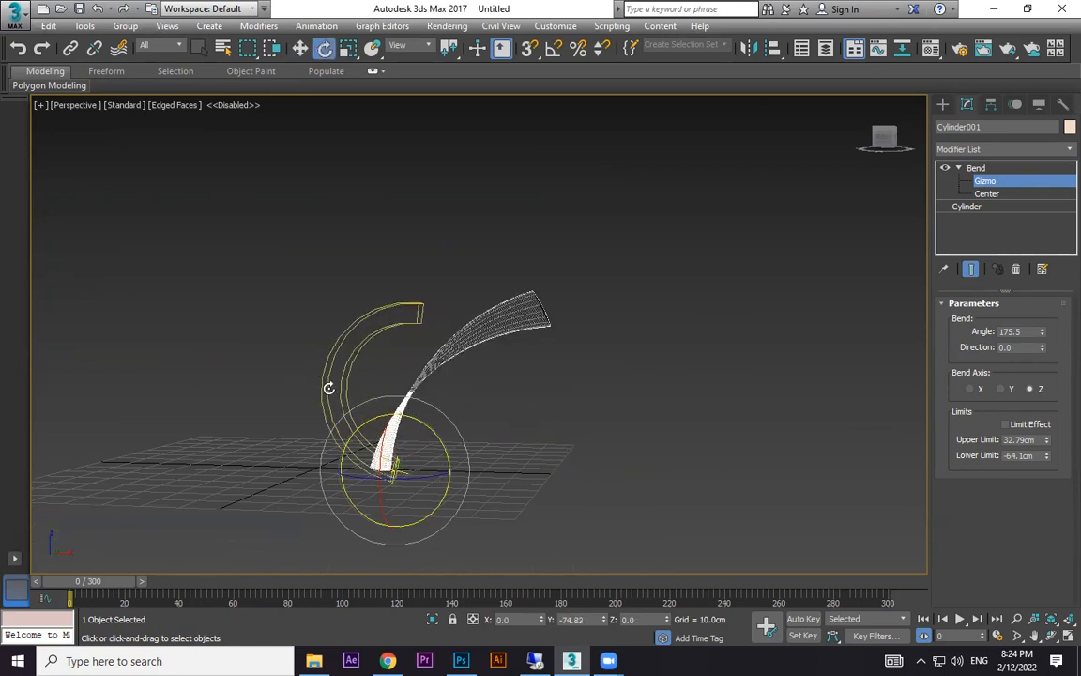
key(ctrl+z)
Step: Try moving the cylinder's Bend gizmo again and delete the cylinder
key(w)
mouse_move(433, 472)
mouse_down()
mouse_move(381, 460)
mouse_move(538, 456)
mouse_move(447, 454)
mouse_up()
key(Delete)
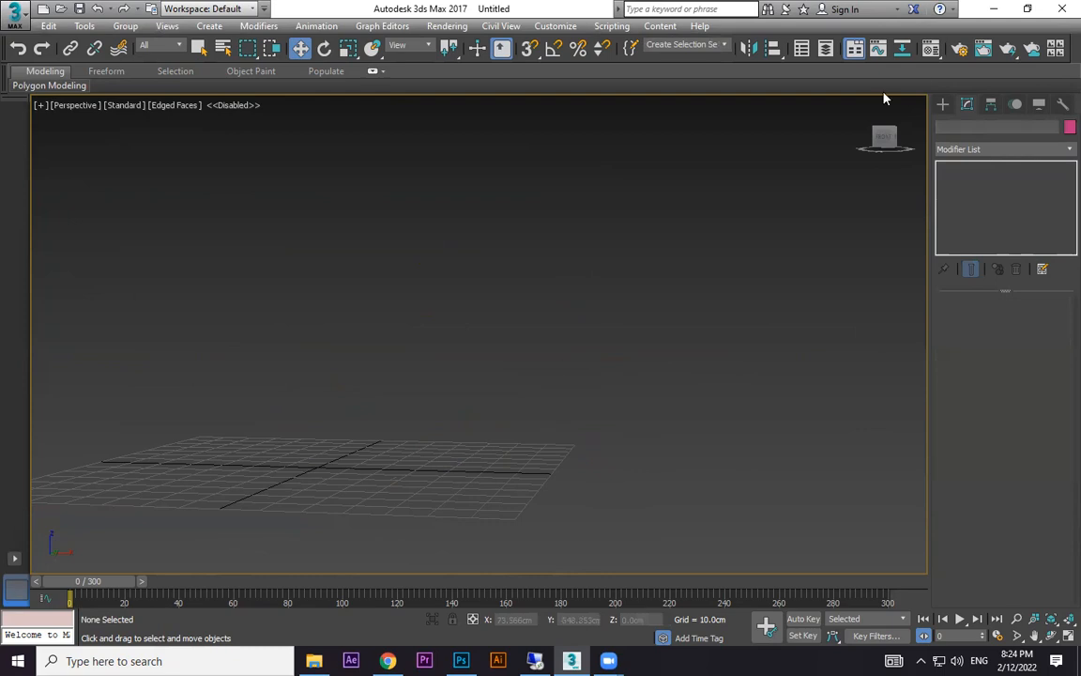
Step: Create a teapot of about 31.2 cm radius near the grid's centre and set its segments to 28
click(943, 104)
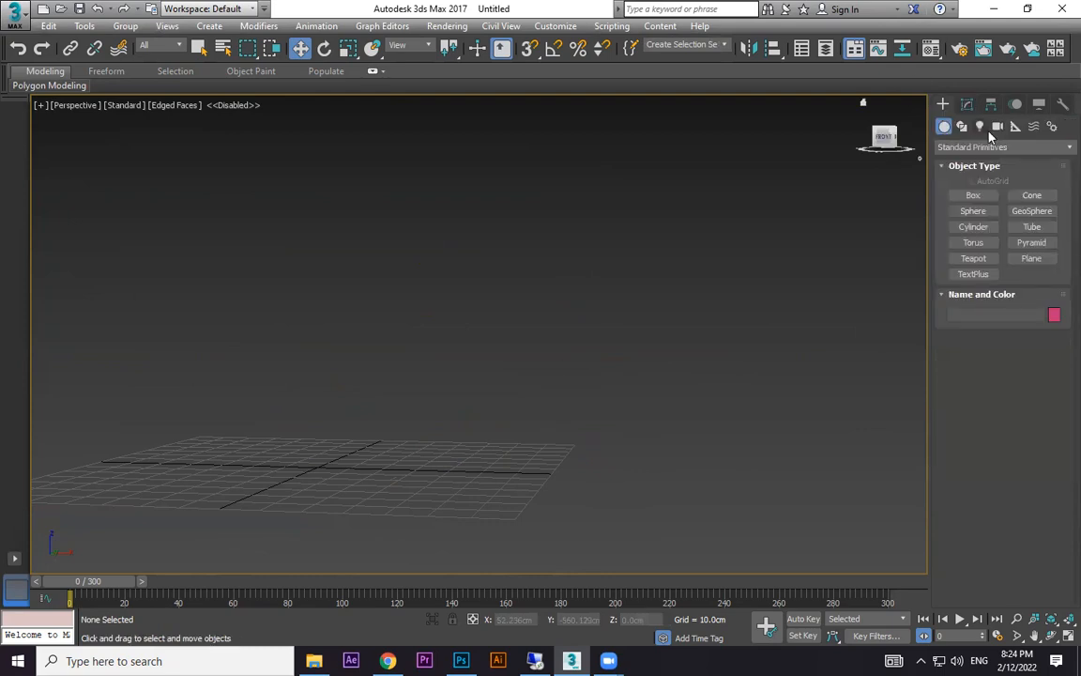
click(959, 148)
click(967, 164)
click(988, 259)
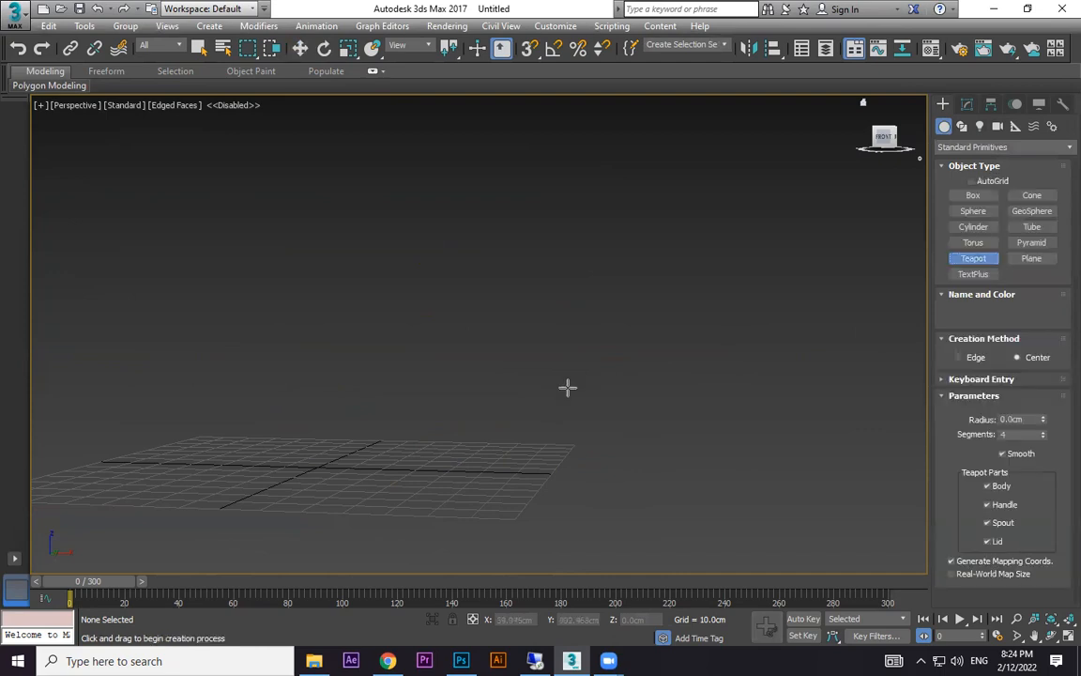
scroll(567, 386, up, 3)
drag(460, 380, 554, 434)
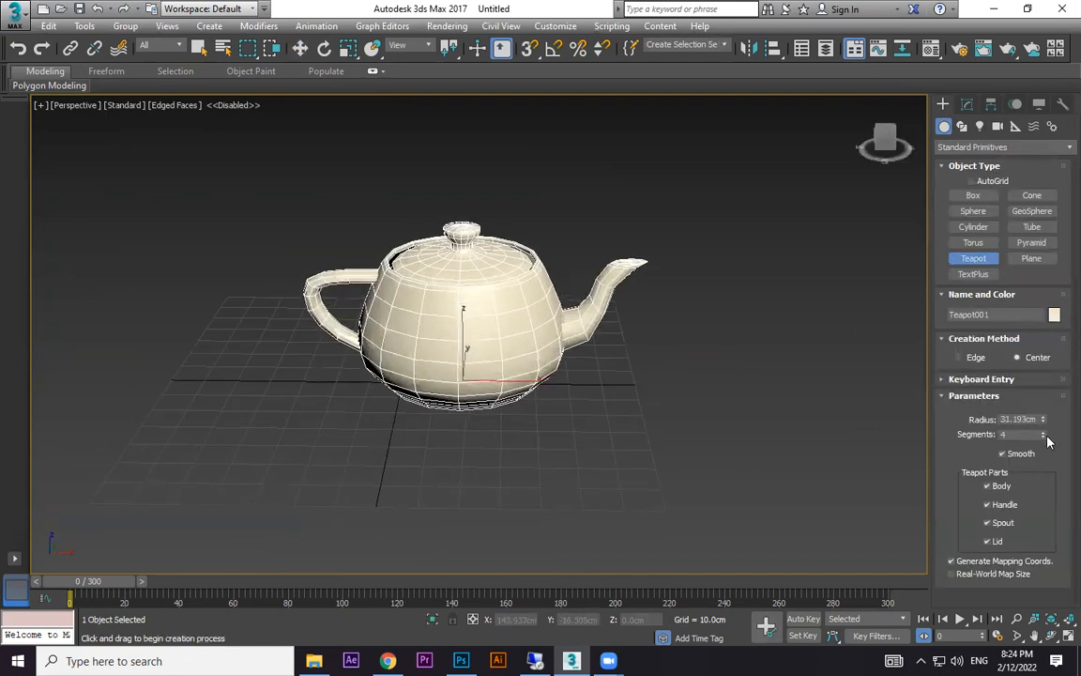
drag(1042, 435, 1042, 390)
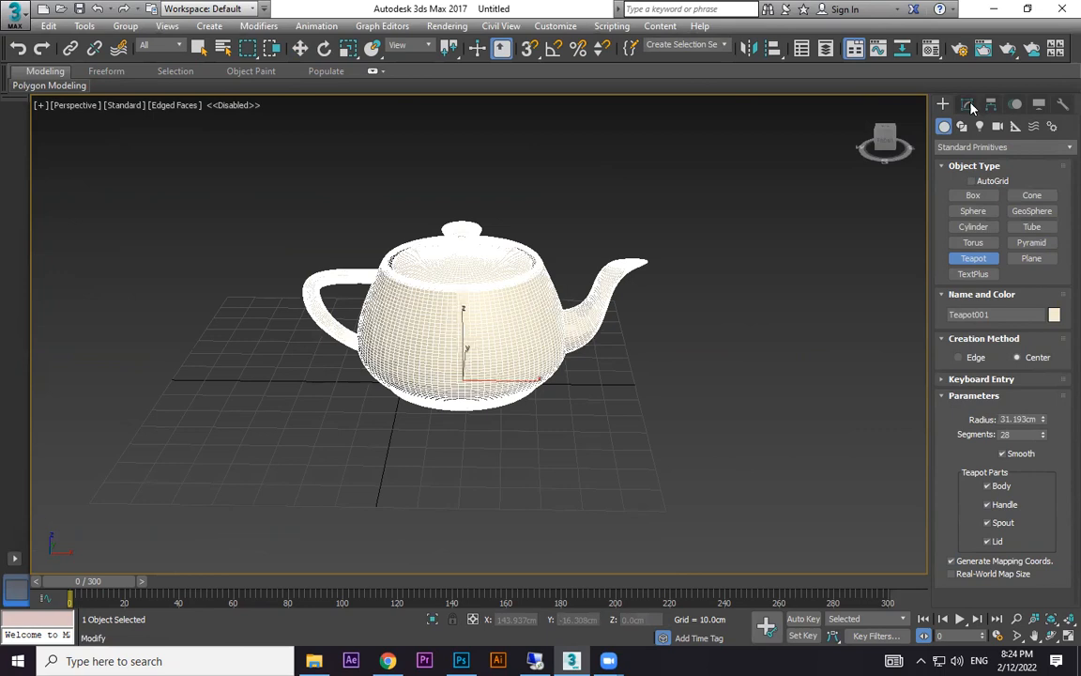
Step: Add a Bend modifier to the teapot and set its angle to 27
click(968, 104)
click(1060, 151)
scroll(977, 177, down, 2)
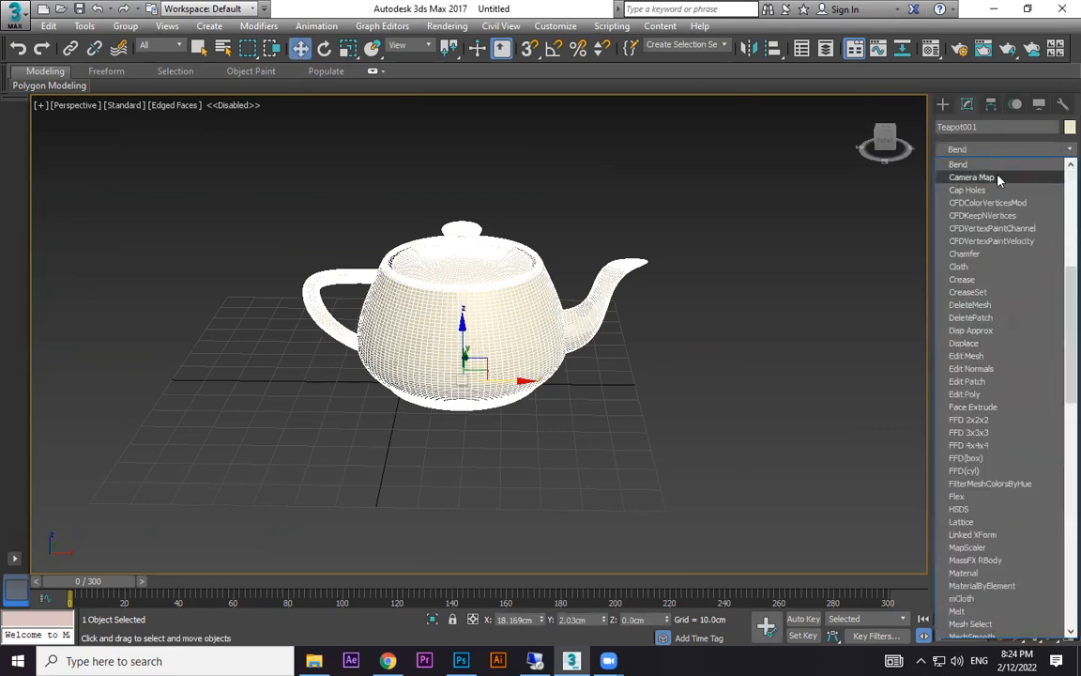
click(988, 169)
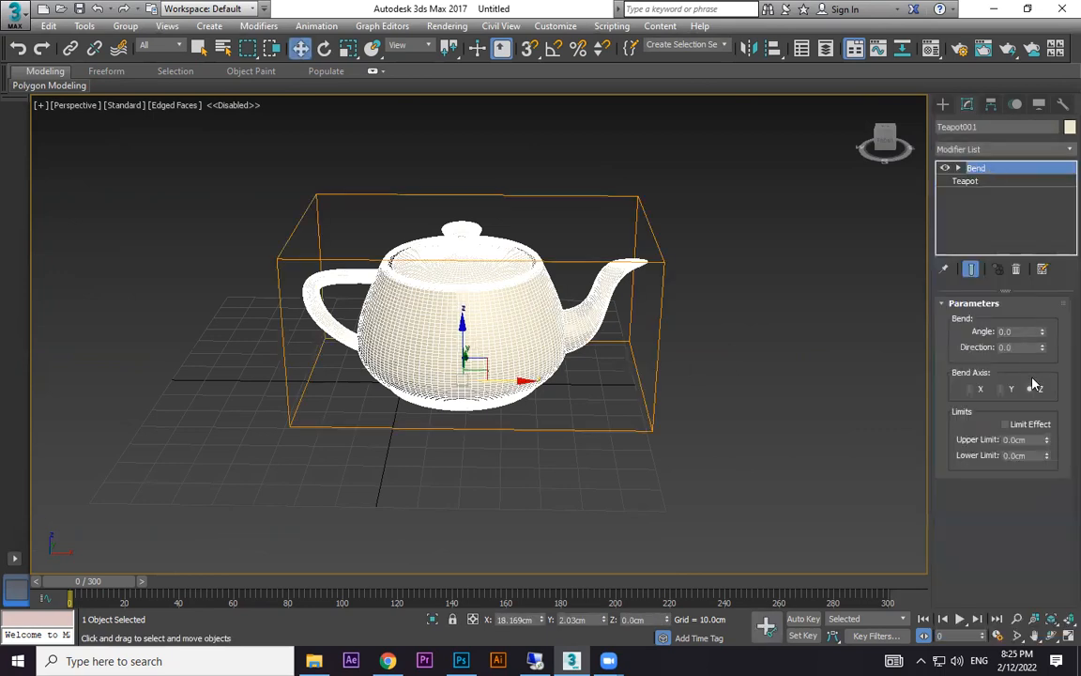
drag(1045, 333, 1059, 289)
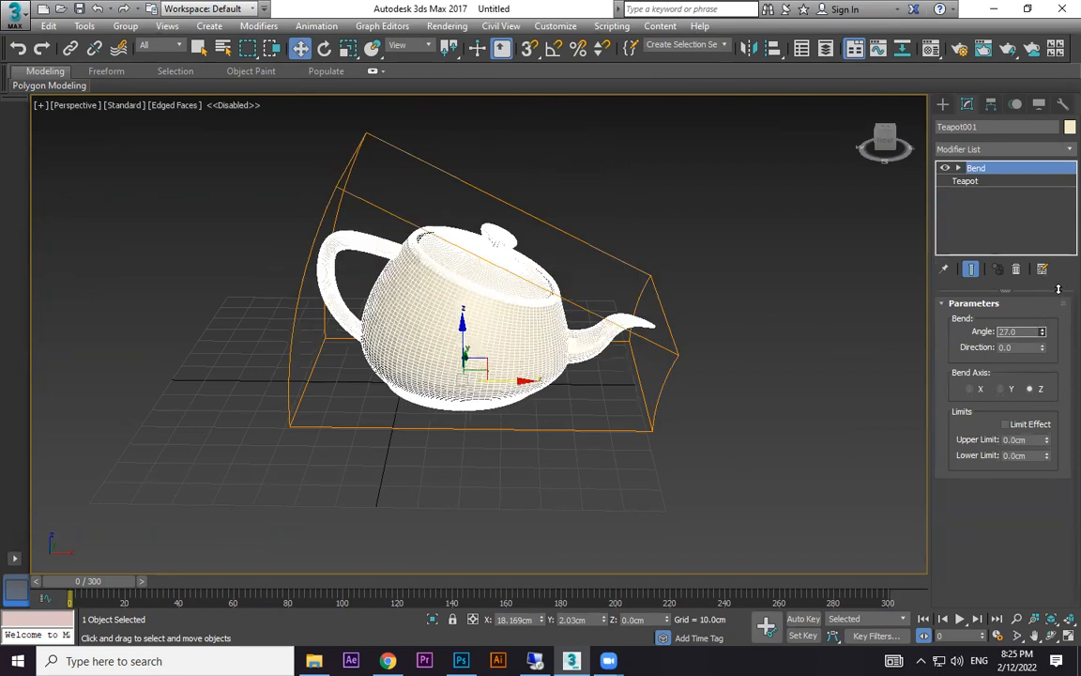
Step: Try bending the teapot at different angles about the Y and X axes, and undo the changes
click(1011, 388)
drag(1042, 331, 1027, 372)
key(ctrl+z)
key(ctrl+z)
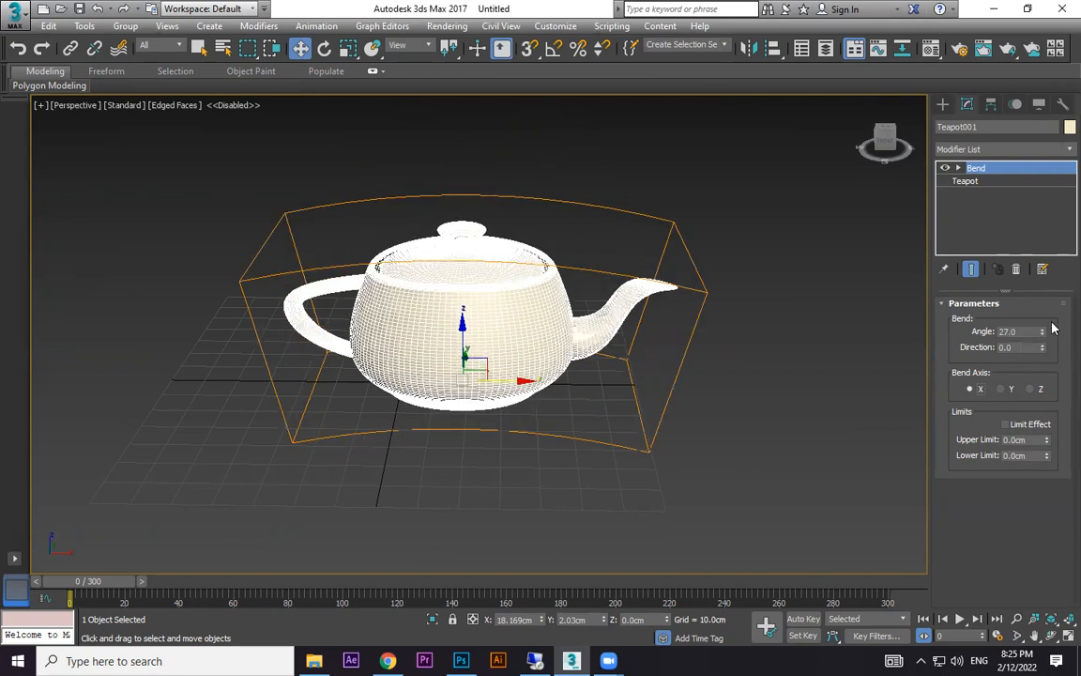
drag(1042, 332, 1059, 430)
key(ctrl+z)
key(ctrl+z)
Step: Set the teapot's bend angle to 54.5 on Z, and try the limit effect with a 33.19 cm upper limit before disabling it
drag(1043, 333, 1033, 455)
click(1025, 425)
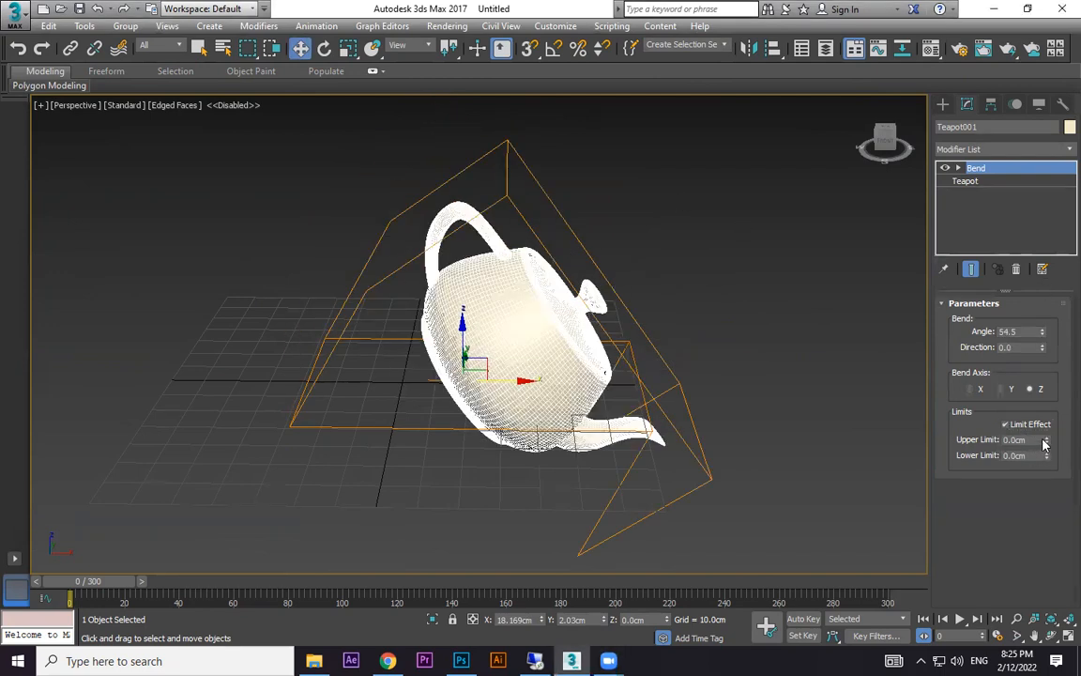
drag(1047, 442, 547, 467)
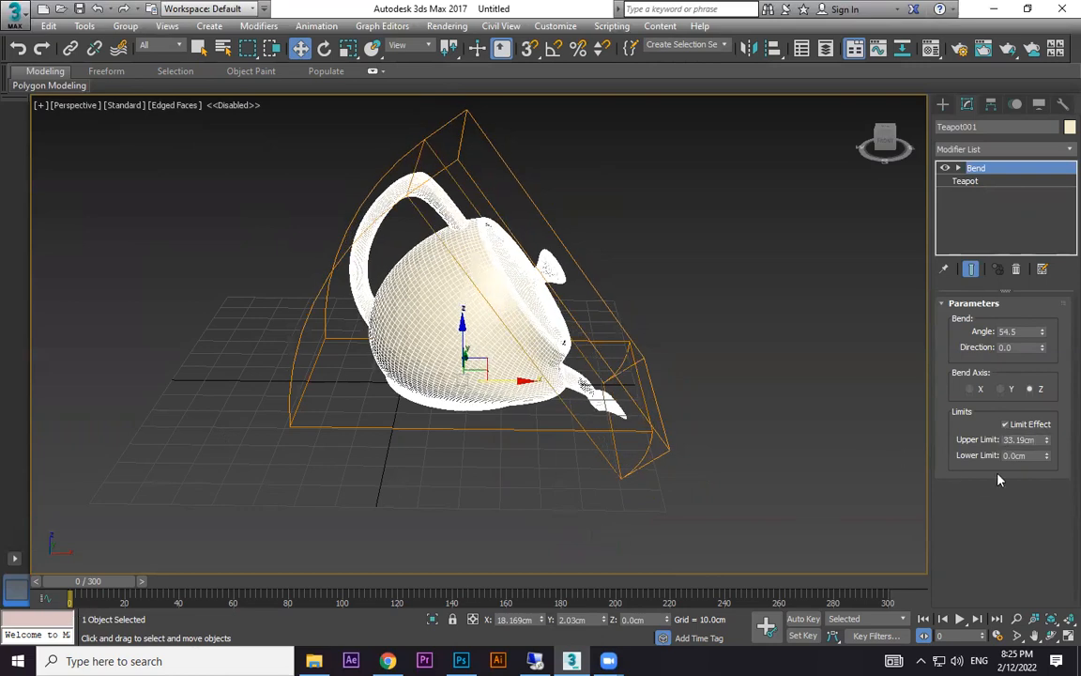
click(1016, 425)
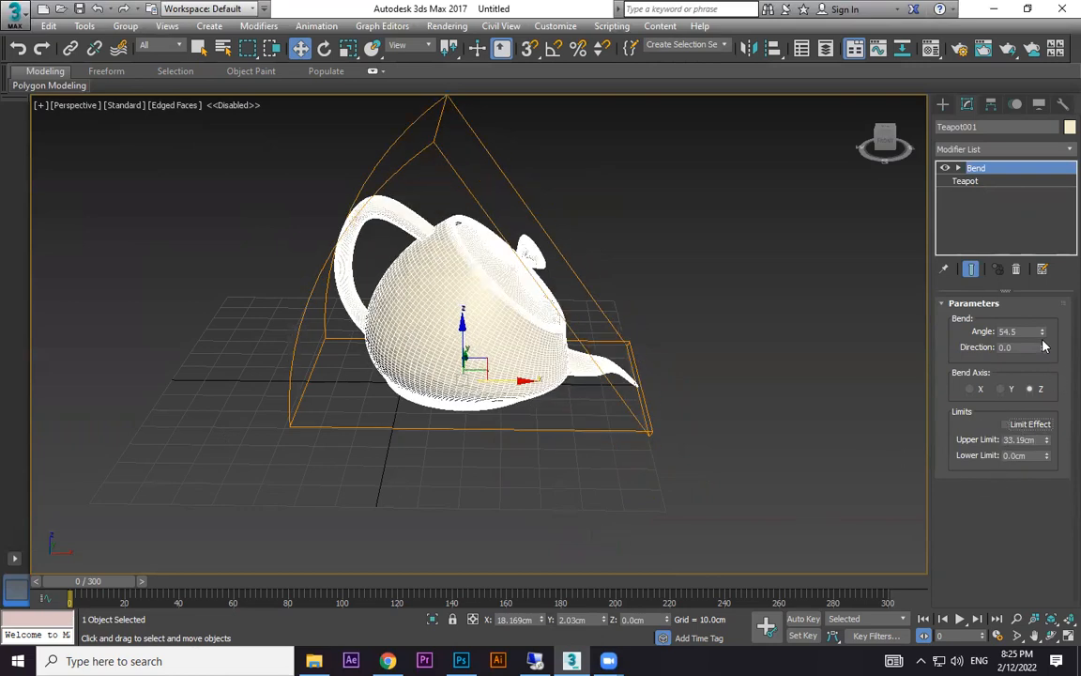
Step: Set the teapot's bend angle to 17.5 and the bend direction to 299.5
drag(1045, 334, 129, 532)
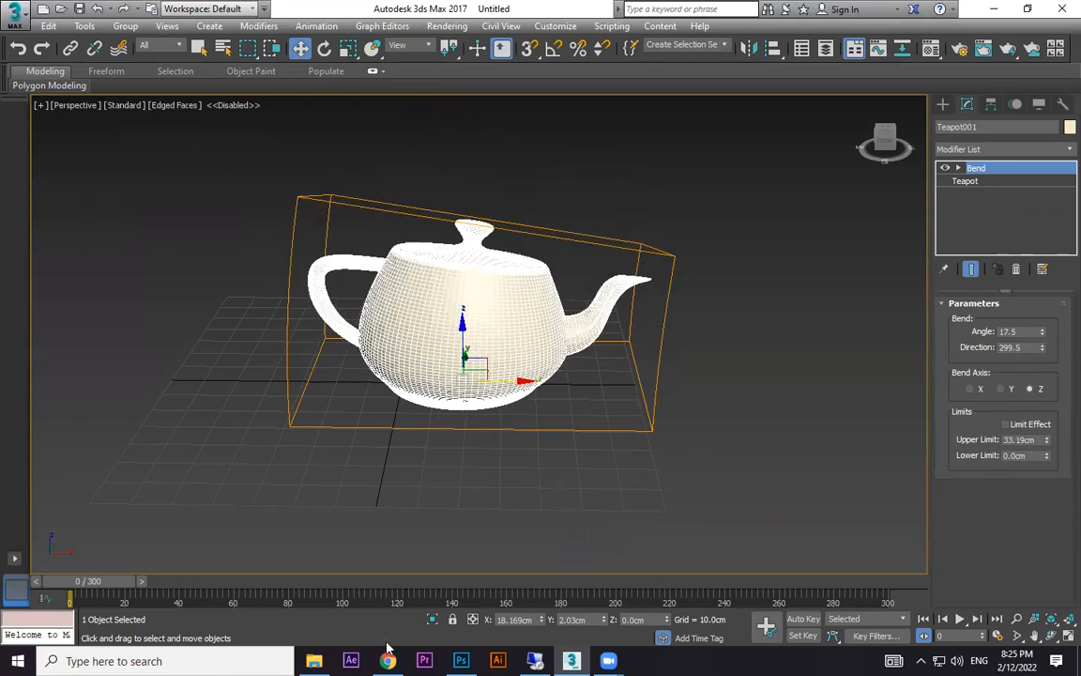
click(695, 279)
click(507, 248)
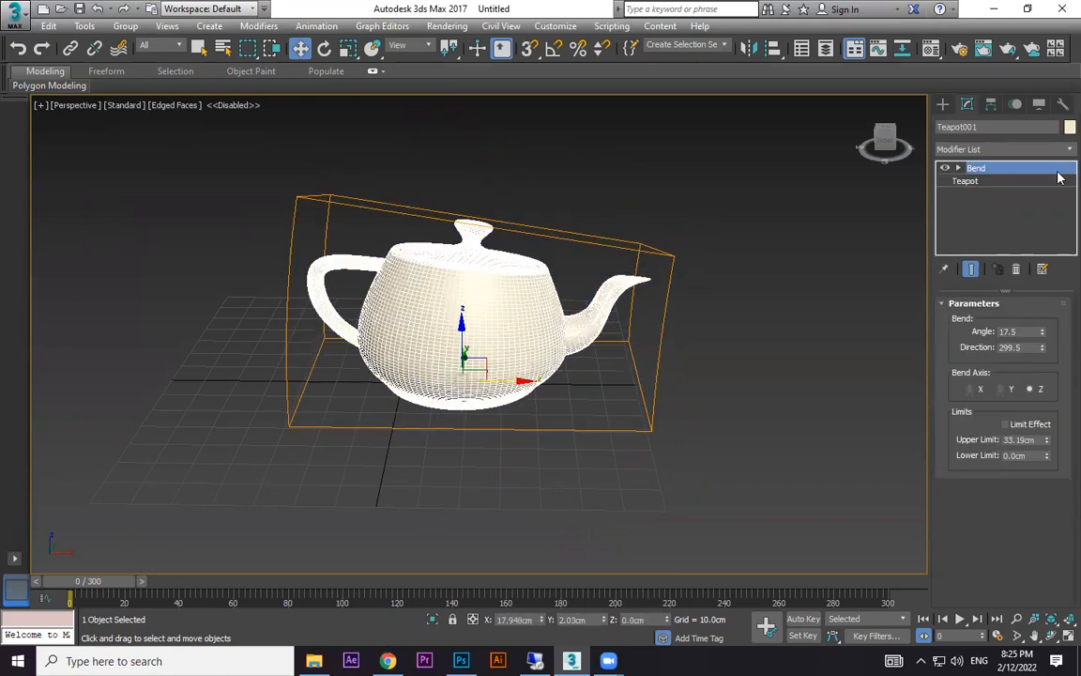
Step: Try moving the whole bent teapot along the X axis, and undo the moves
drag(518, 387, 650, 381)
key(ctrl+z)
click(965, 169)
click(959, 168)
click(972, 168)
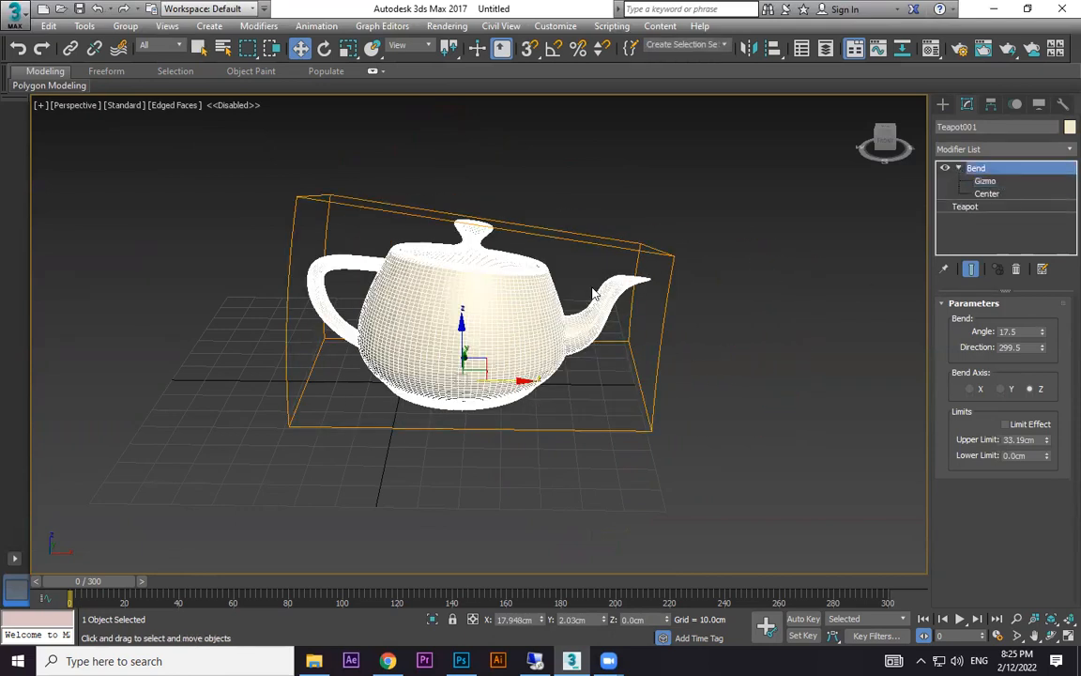
drag(513, 381, 581, 364)
key(ctrl+z)
Step: Try transforming the Bend modifier's gizmo on the teapot, and undo the changes
click(986, 182)
key(ctrl+z)
key(r)
key(ctrl+z)
key(e)
Step: Hide the edged faces in the viewport and return from the gizmo to the top level of the Bend modifier
key(F4)
mouse_move(751, 393)
alt+middle_down()
mouse_move(673, 464)
mouse_move(593, 455)
mouse_move(656, 428)
mouse_move(642, 401)
mouse_move(650, 414)
mouse_move(590, 454)
mouse_move(638, 433)
alt+middle_up()
key(w)
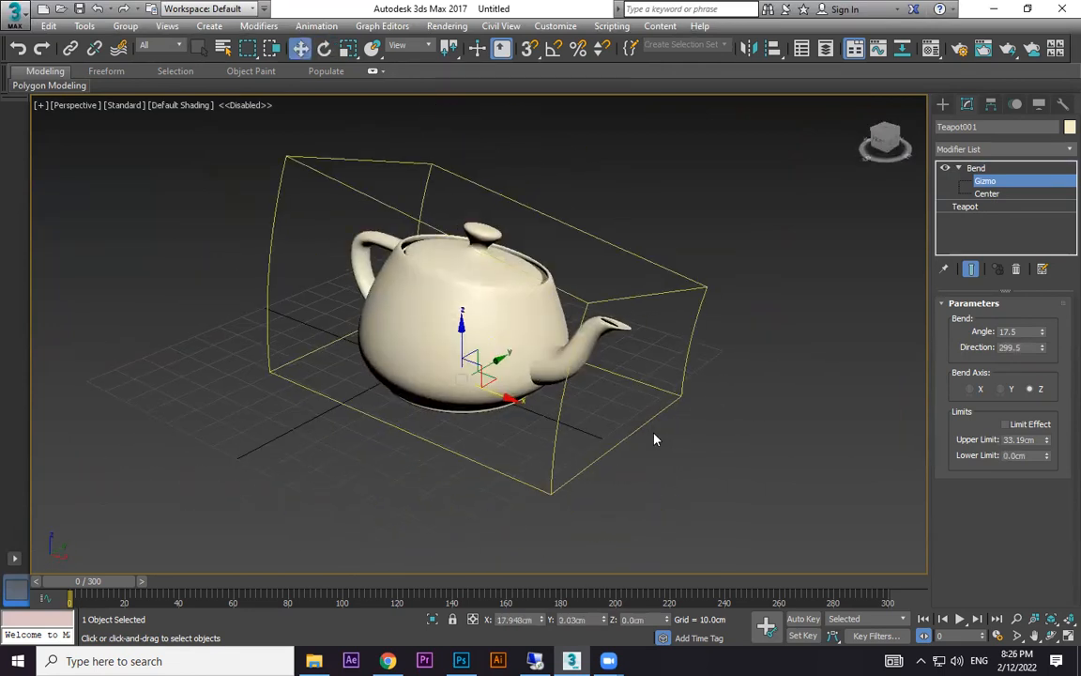
click(981, 169)
click(960, 169)
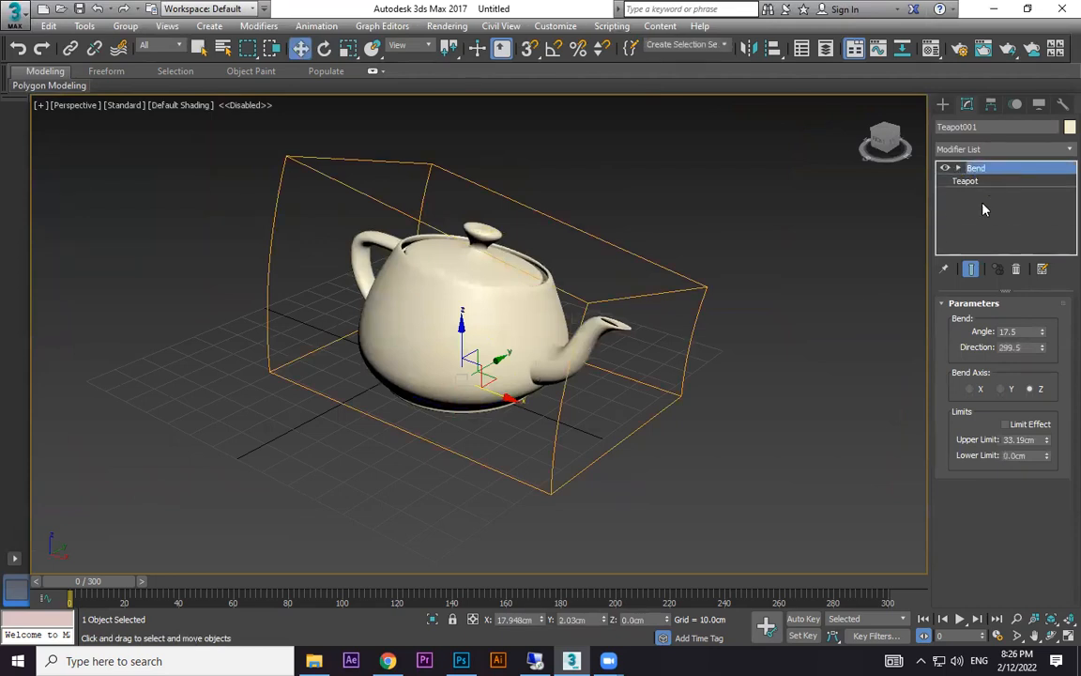
click(657, 391)
alt+middle_drag(656, 391, 680, 342)
click(680, 341)
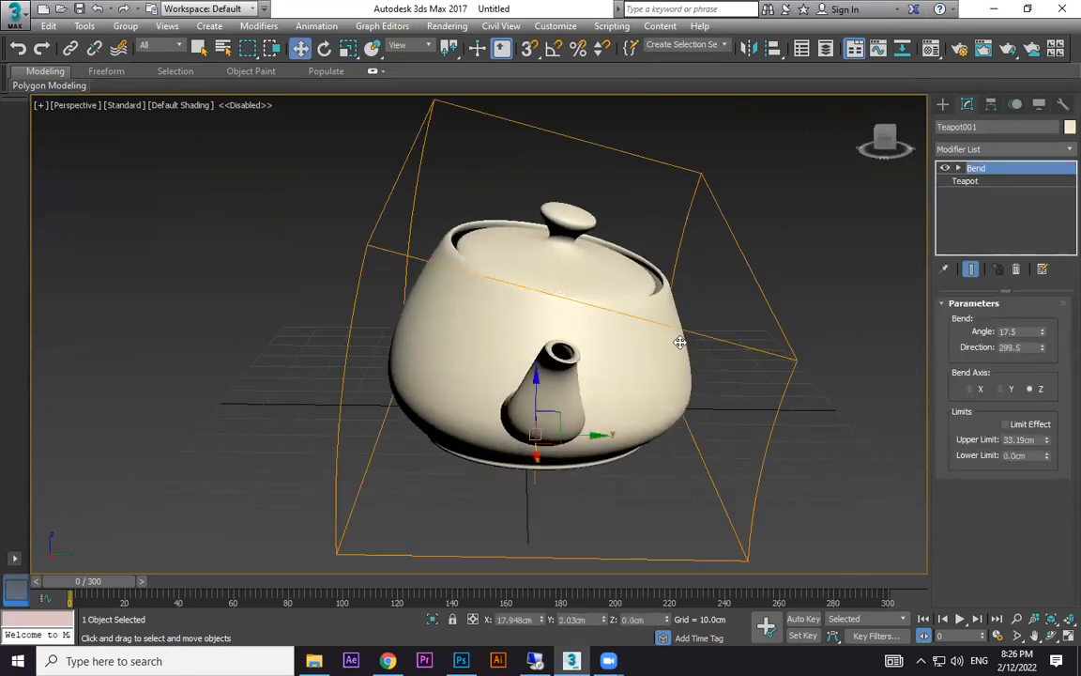
Step: Collapse the teapot's entire modifier stack, and undo the collapse
right_click(994, 170)
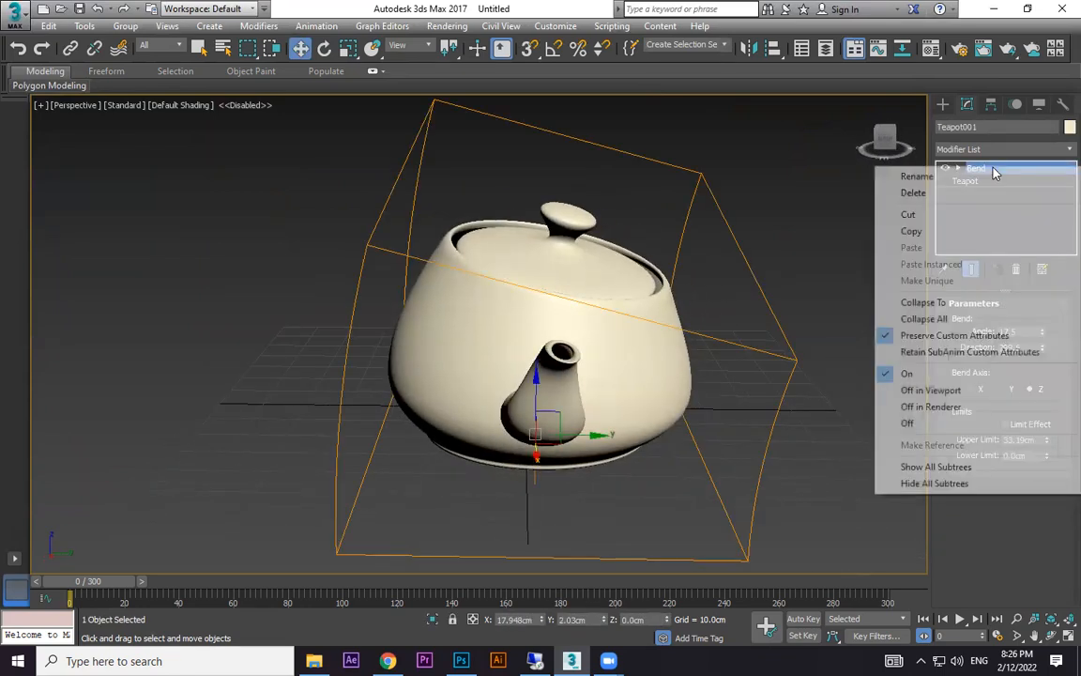
click(953, 320)
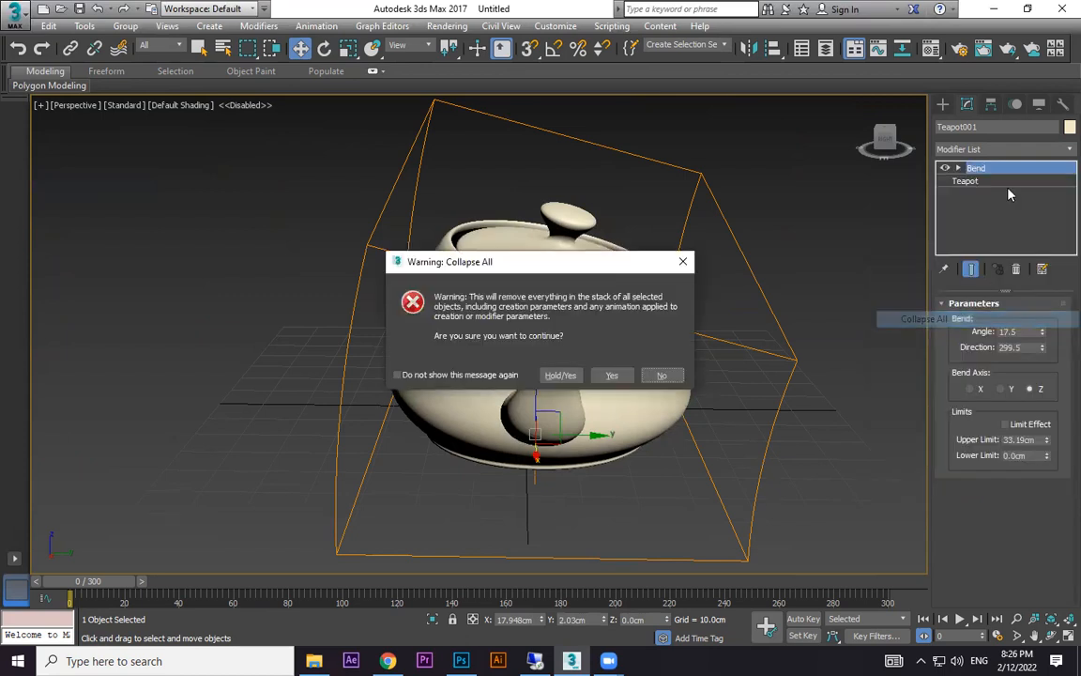
click(612, 375)
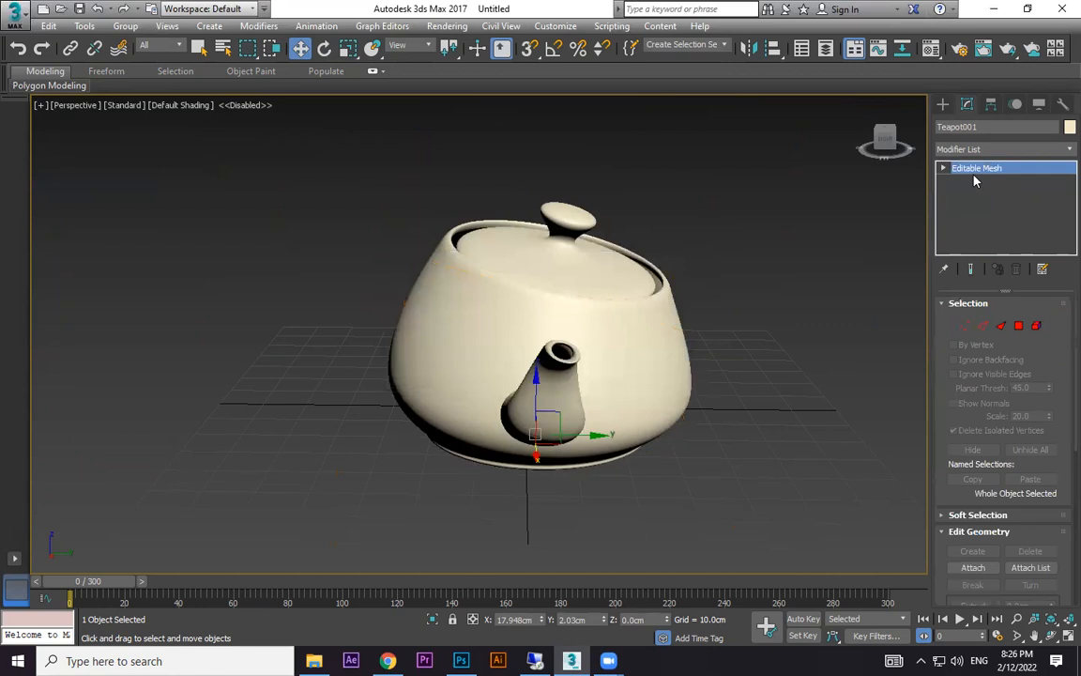
key(ctrl+z)
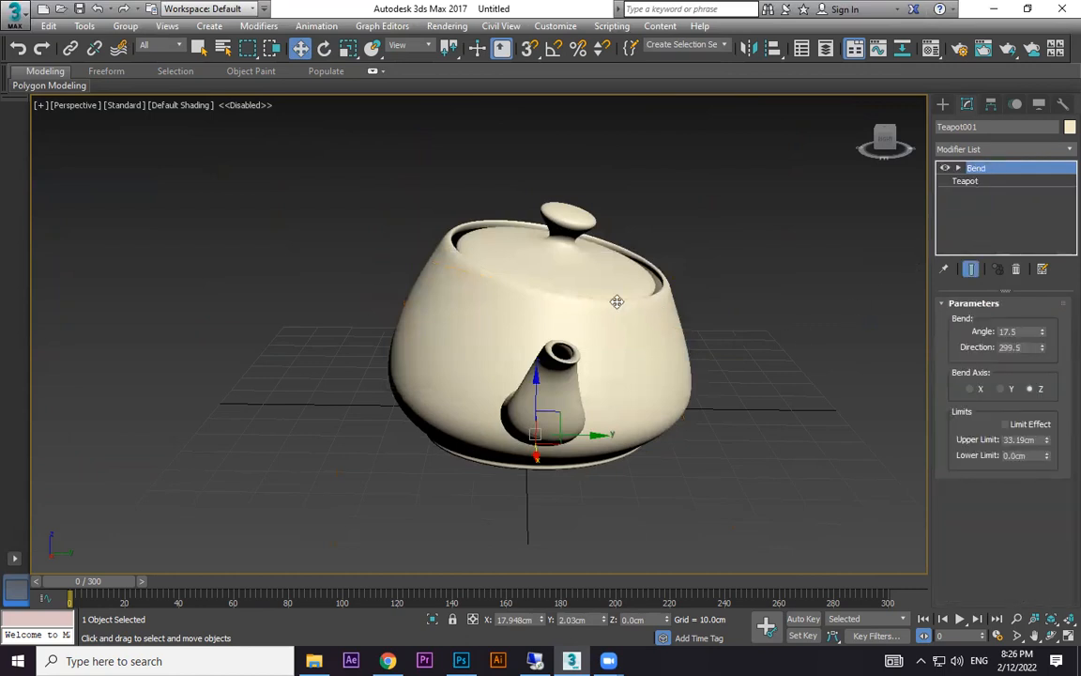
Step: Convert the teapot to an editable poly and delete it from the scene
right_click(536, 302)
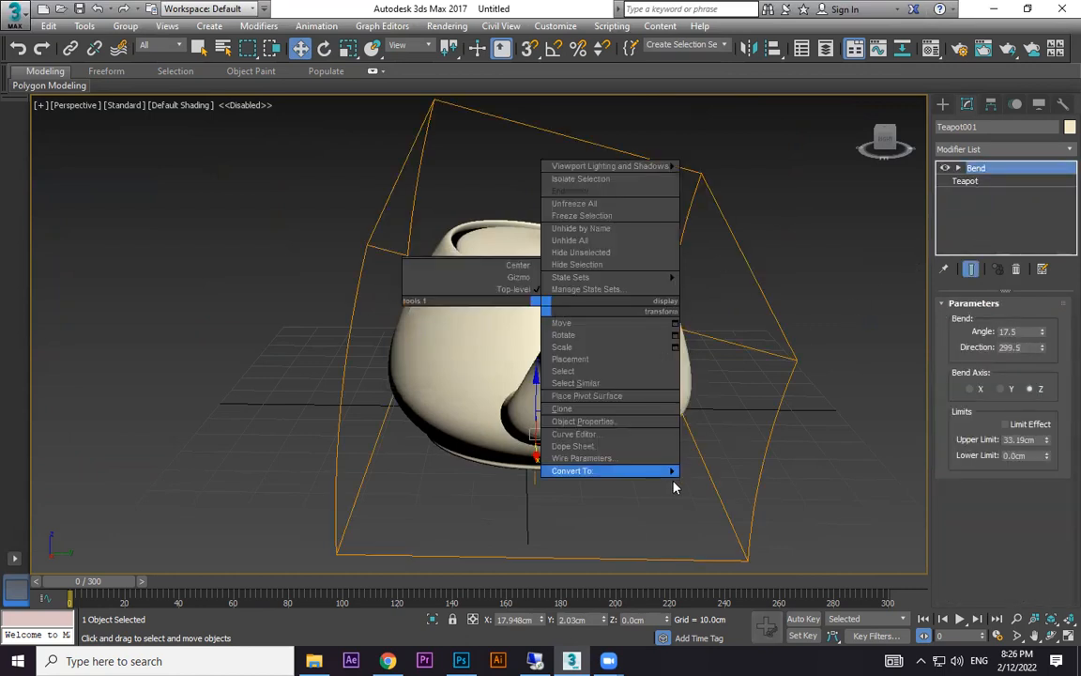
mouse_move(668, 473)
click(750, 482)
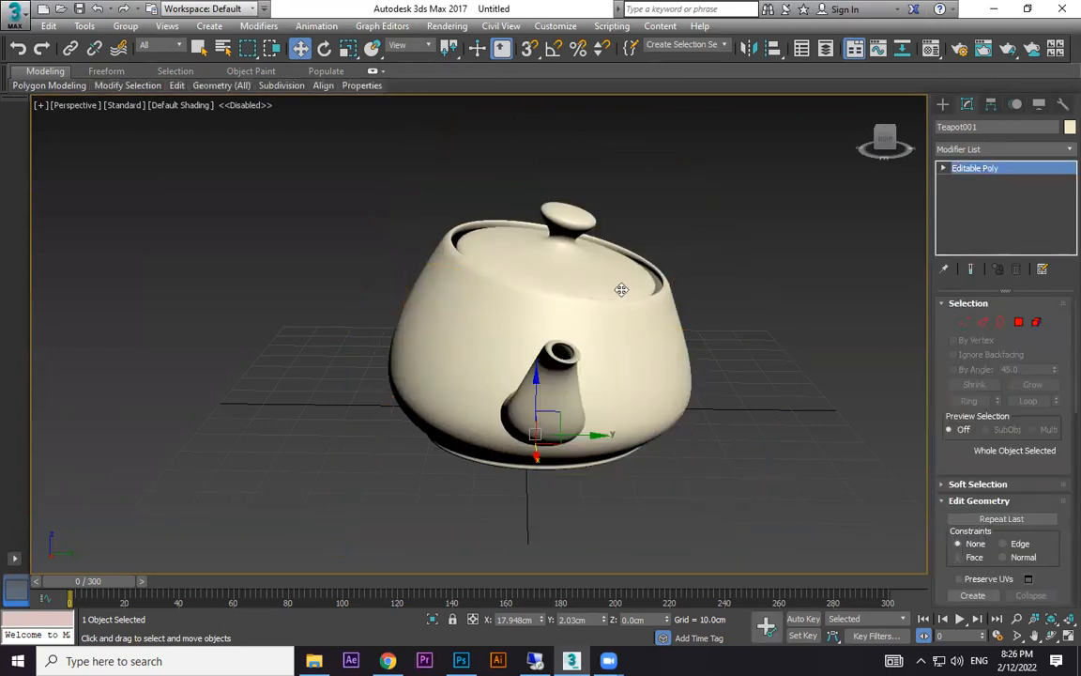
scroll(623, 284, up, 2)
key(Delete)
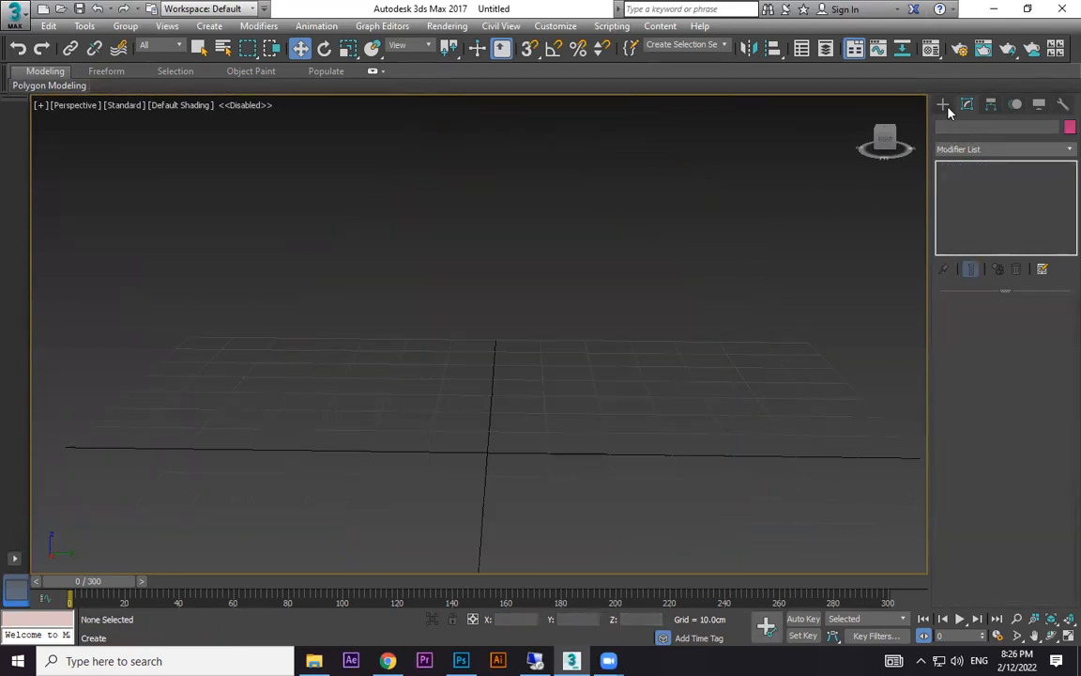
Step: Create a box about 16.8 cm long, 16.9 cm wide and 13.4 cm high near the grid's centre
click(943, 103)
click(974, 194)
drag(504, 388, 656, 393)
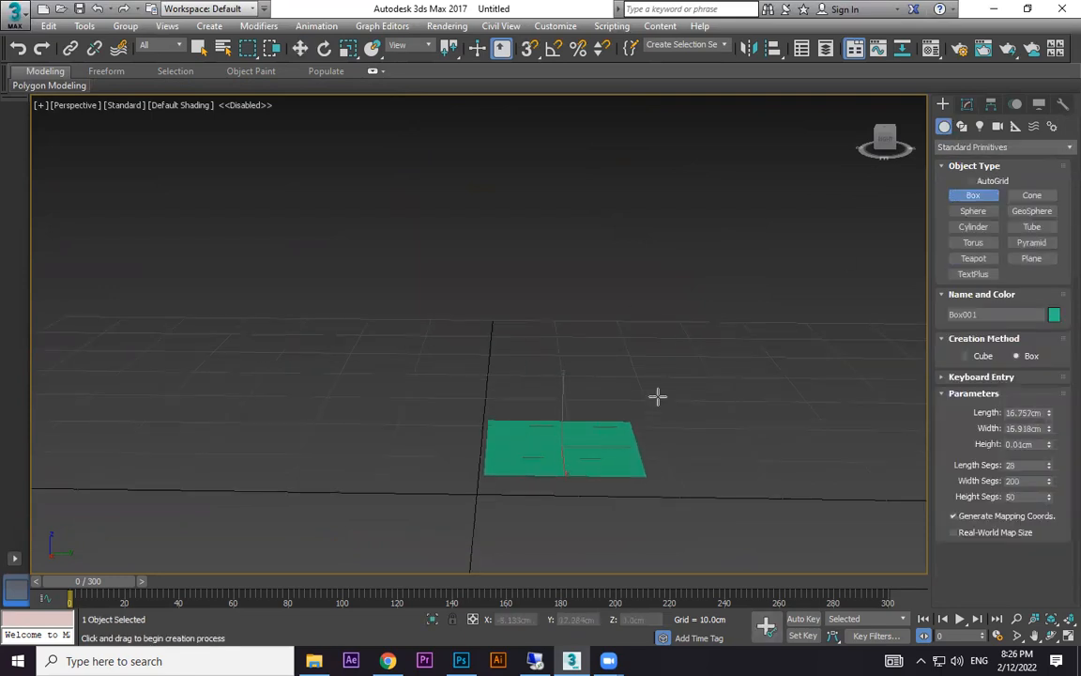
Step: Set the box's length, width and height segments to 1, and show edged faces in the viewport
double_click(1028, 481)
text(1)
double_click(1028, 500)
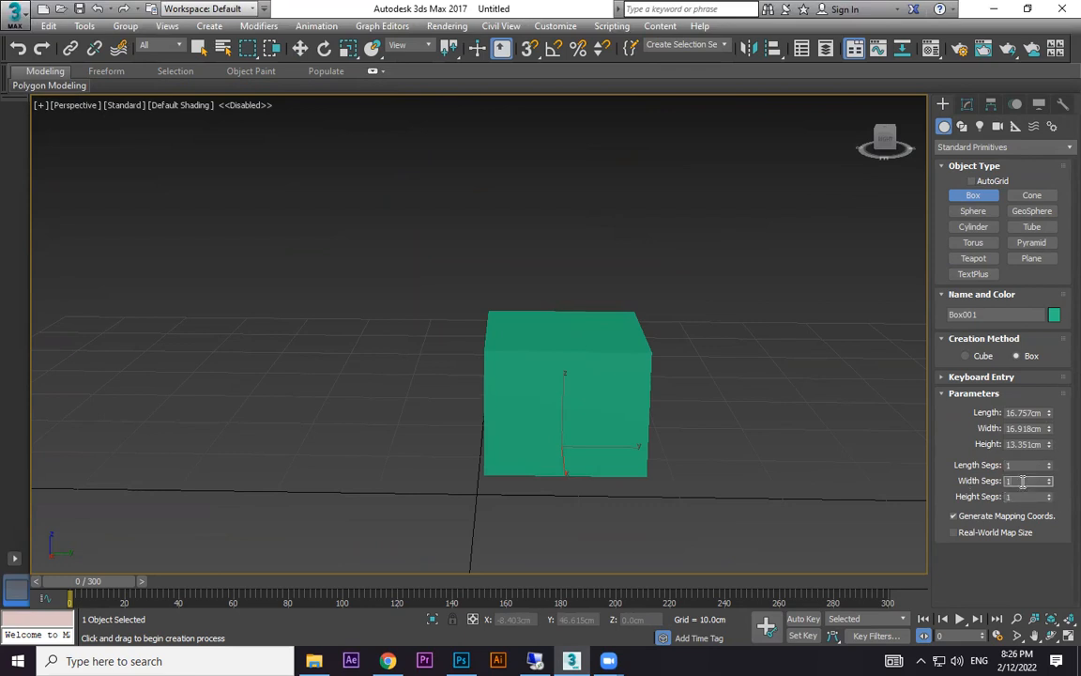
key(F4)
key(z)
key(w)
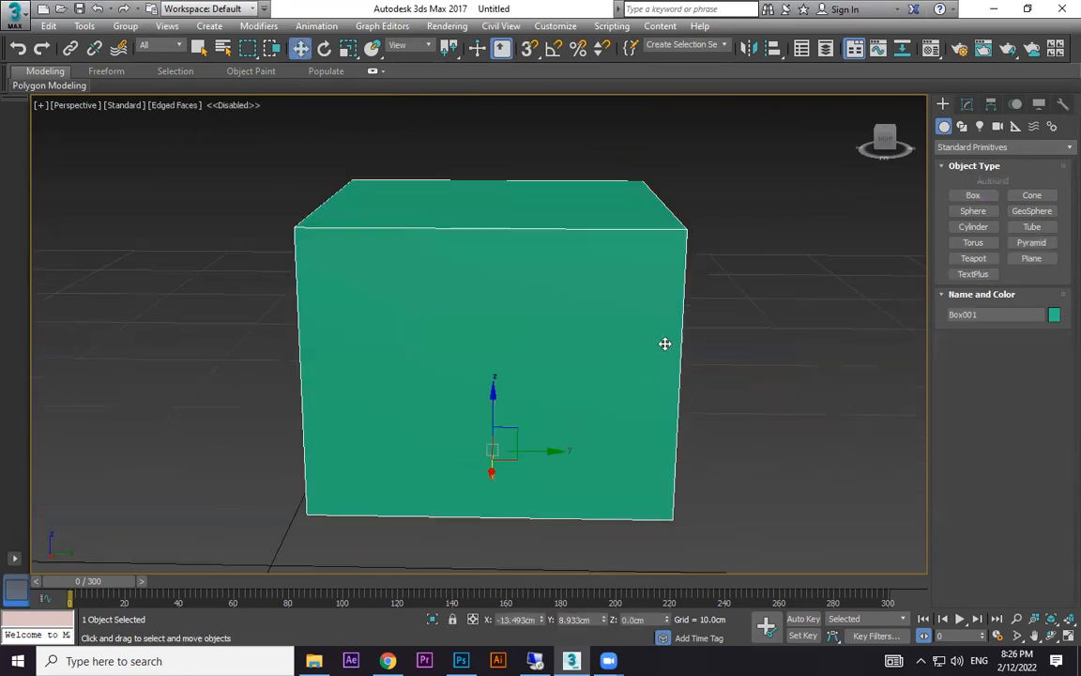
Step: Try converting the box to an editable poly and selecting its front polygon, and undo the conversion
right_click(622, 364)
mouse_move(657, 517)
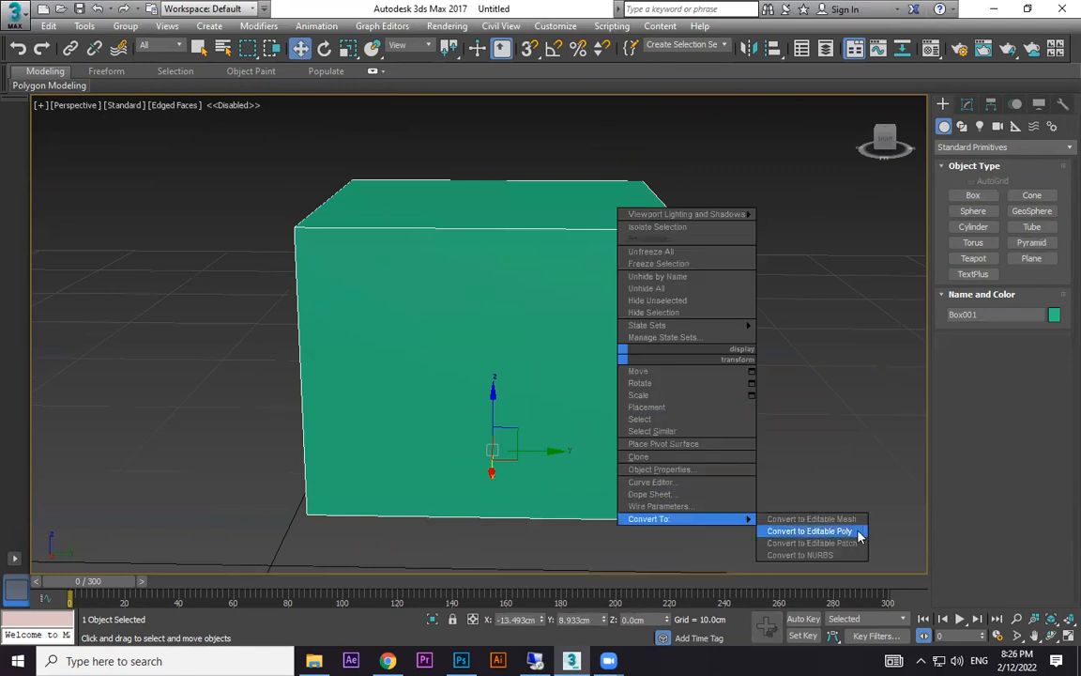
click(858, 533)
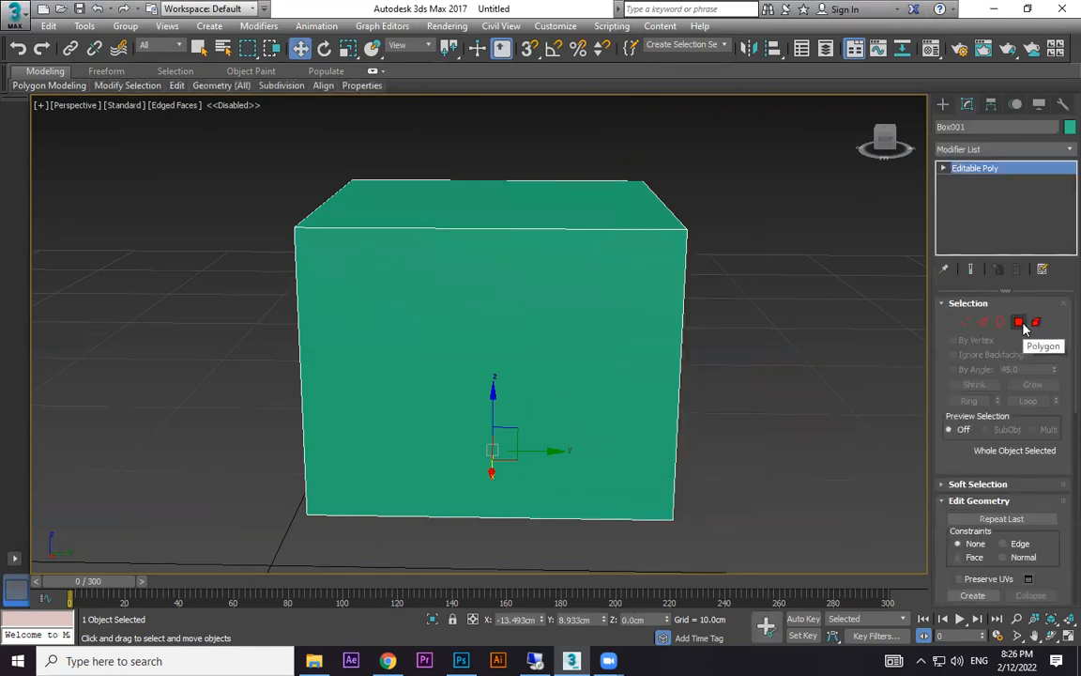
click(1019, 322)
click(592, 350)
click(770, 330)
key(ctrl+z)
Step: Convert the box to an editable mesh and select its front polygon
right_click(624, 284)
mouse_move(683, 450)
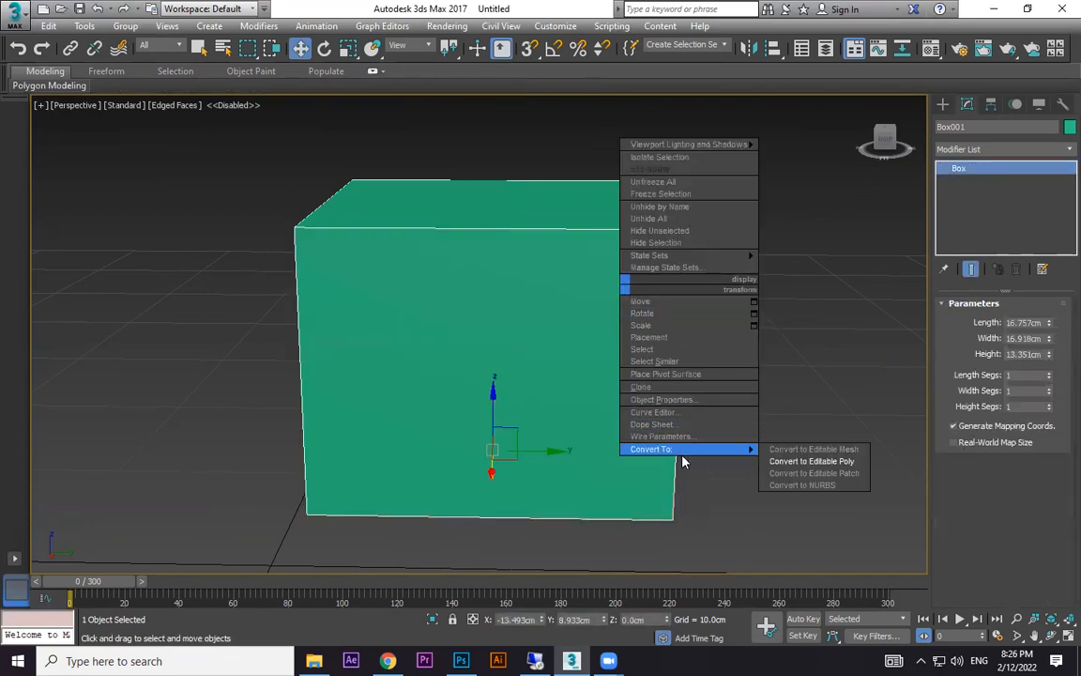
click(814, 449)
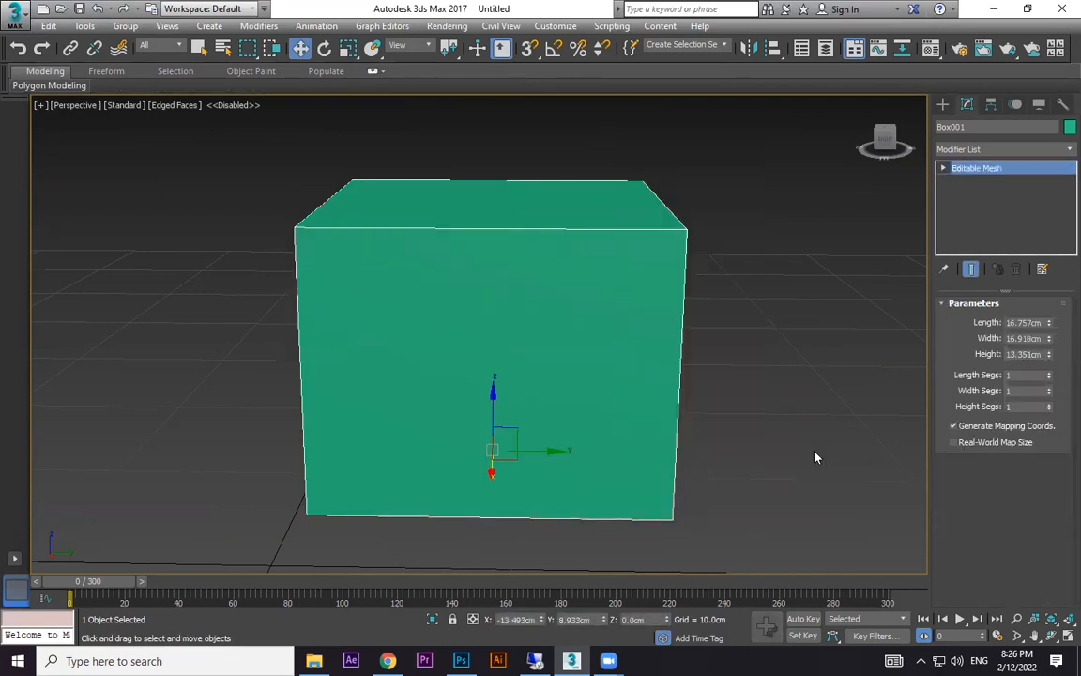
click(1019, 326)
click(621, 329)
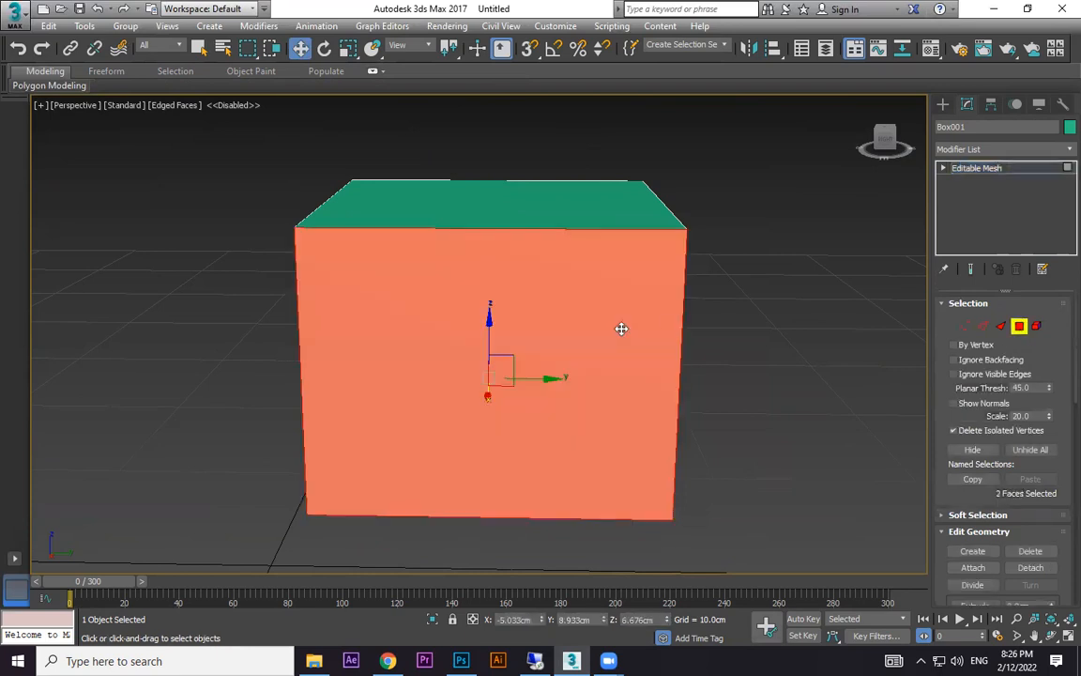
Step: Select single triangular faces of the mesh box at face level and look through the mesh editing options
click(1001, 327)
click(634, 353)
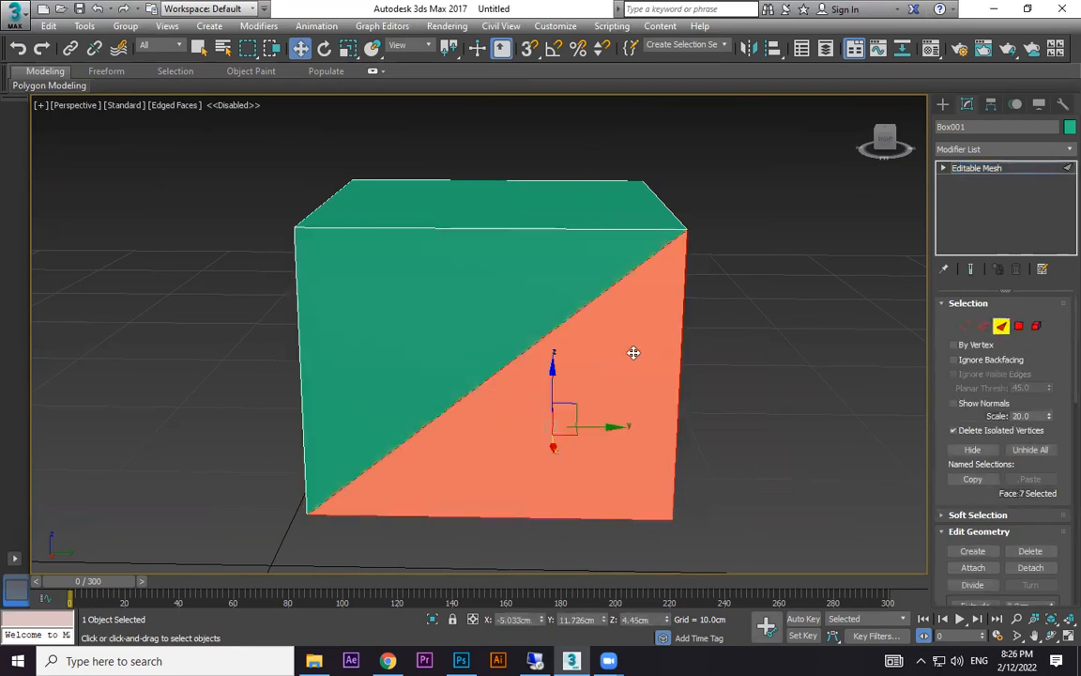
click(508, 295)
alt+middle_drag(510, 295, 535, 178)
scroll(1014, 451, down, 5)
scroll(1012, 474, down, 12)
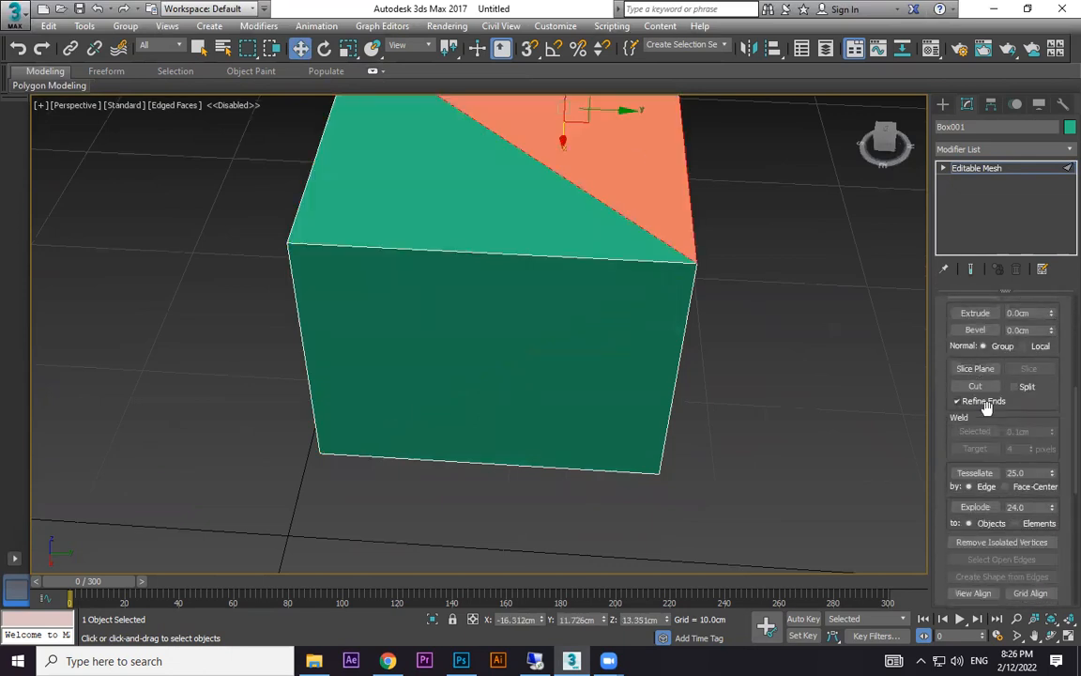
scroll(1013, 450, up, 12)
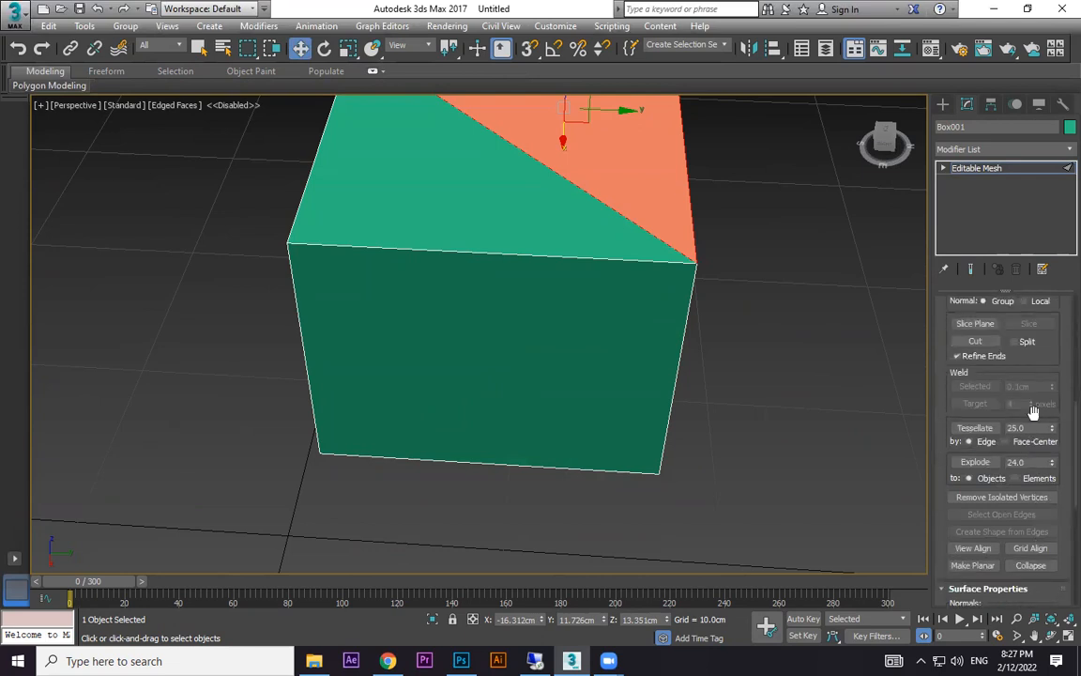
scroll(1014, 369, up, 2)
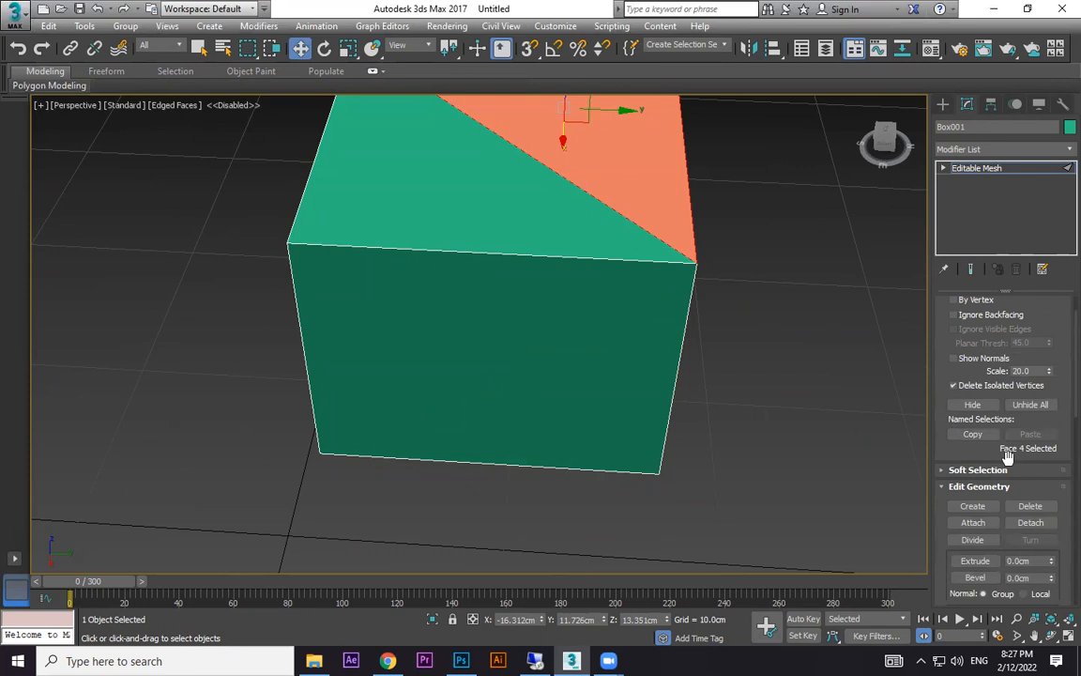
Step: Undo the face selections, the editable mesh conversion and the last height segments change
key(ctrl+z)
key(ctrl+z)
key(ctrl+z)
key(ctrl+z)
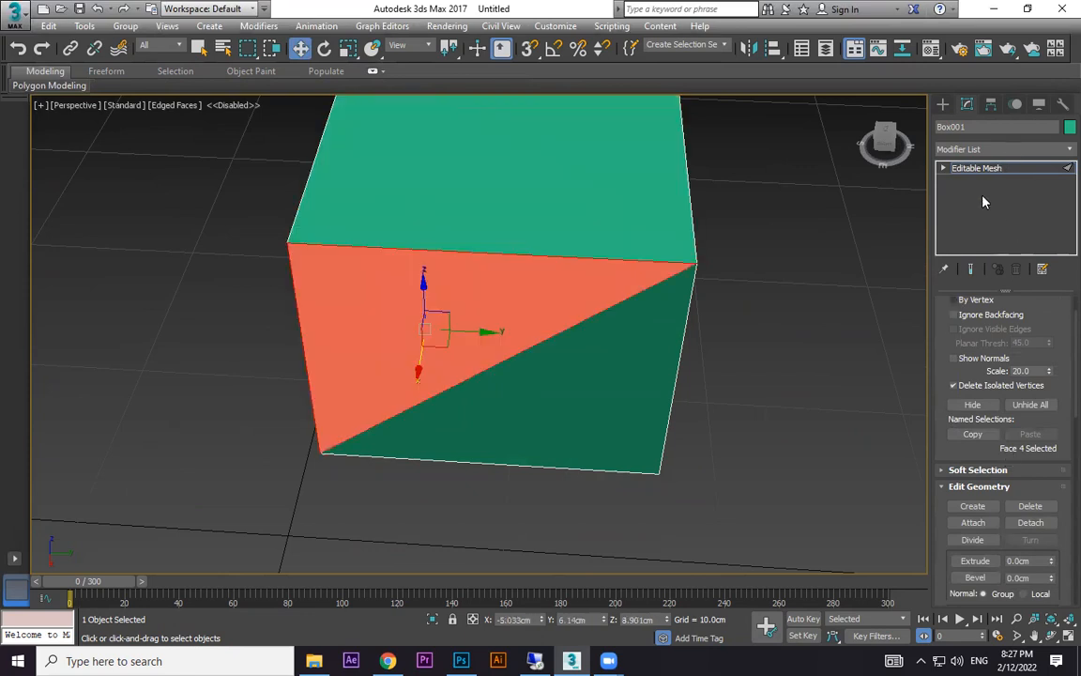
key(ctrl+z)
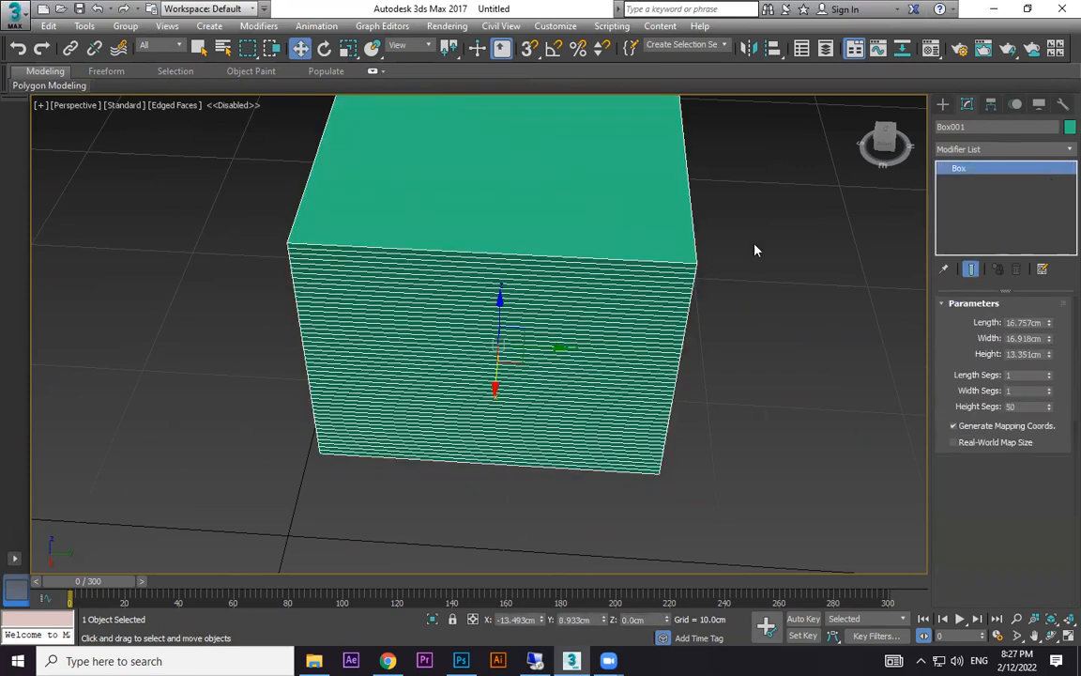
Step: Convert the box to an editable poly and delete it from the scene
right_click(597, 260)
mouse_move(678, 413)
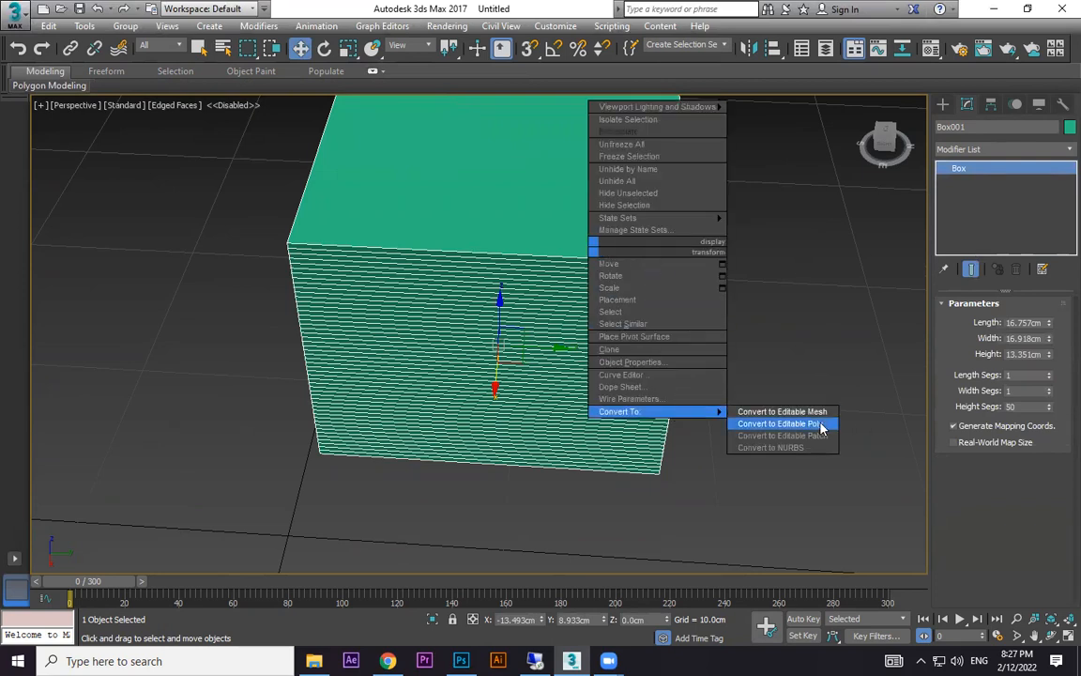
click(822, 424)
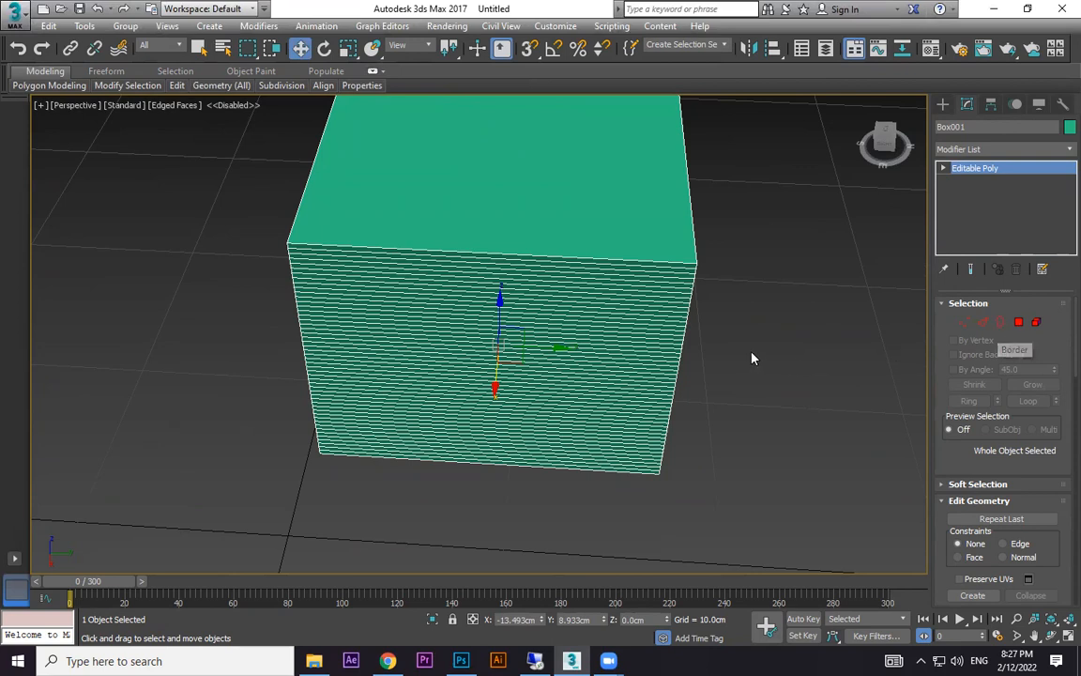
key(Delete)
Step: Draw an open, smooth multi-point spline line across the grid's centre axis
click(944, 104)
click(961, 125)
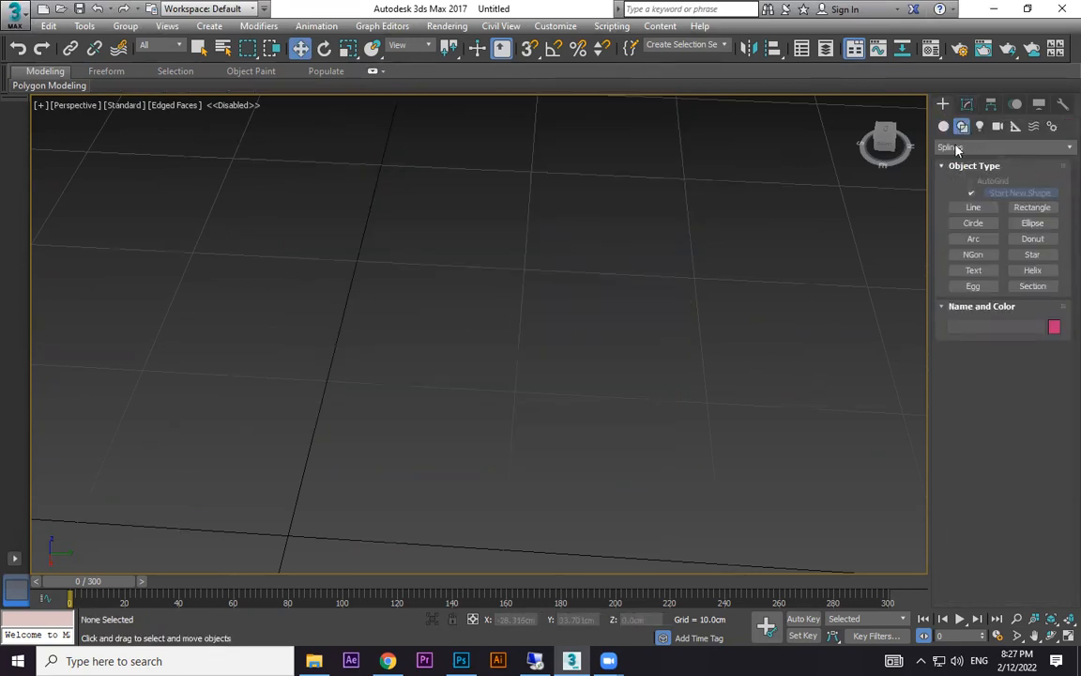
click(973, 207)
click(647, 411)
click(346, 303)
click(97, 289)
right_click(81, 261)
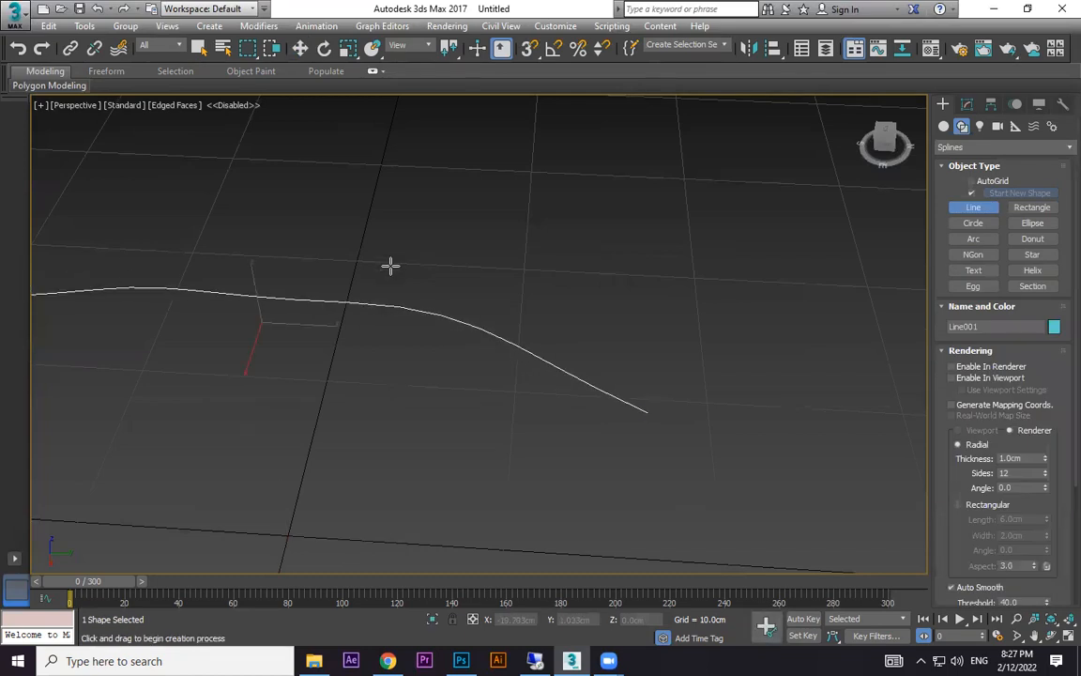
key(w)
Step: Try converting the line to an editable spline, and move its middle vertex to about X -19.7, Y 6.3, Z 3.1 cm
right_click(483, 319)
mouse_move(560, 486)
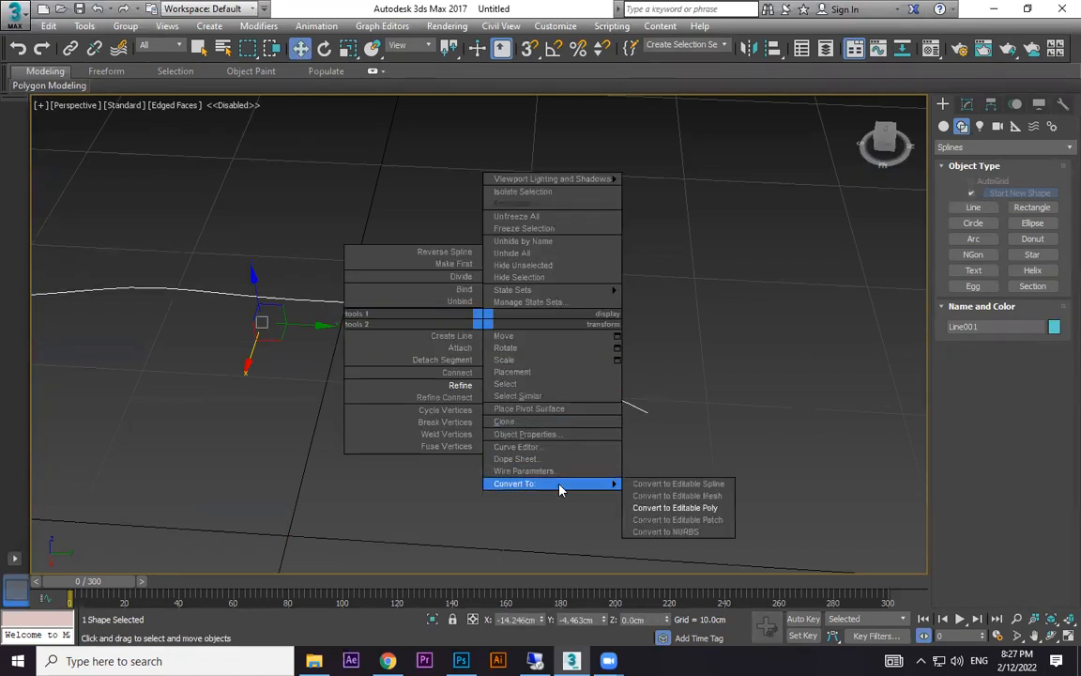
click(713, 486)
key(1)
click(346, 302)
drag(369, 282, 483, 210)
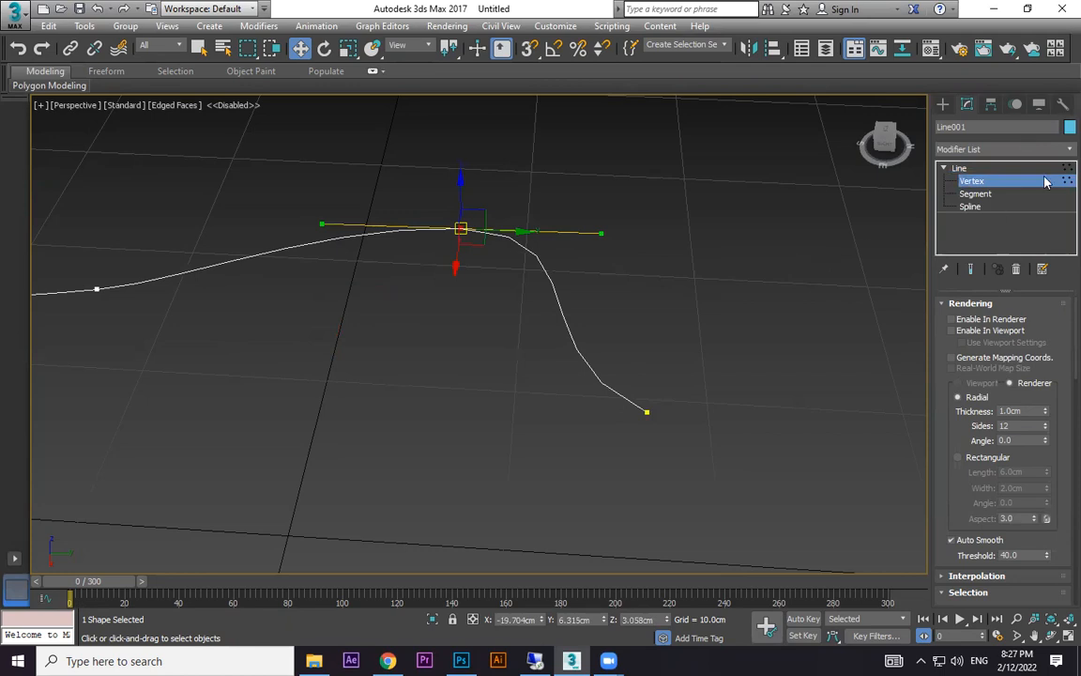
Step: Leave vertex editing and delete the curved line from the scene
click(943, 103)
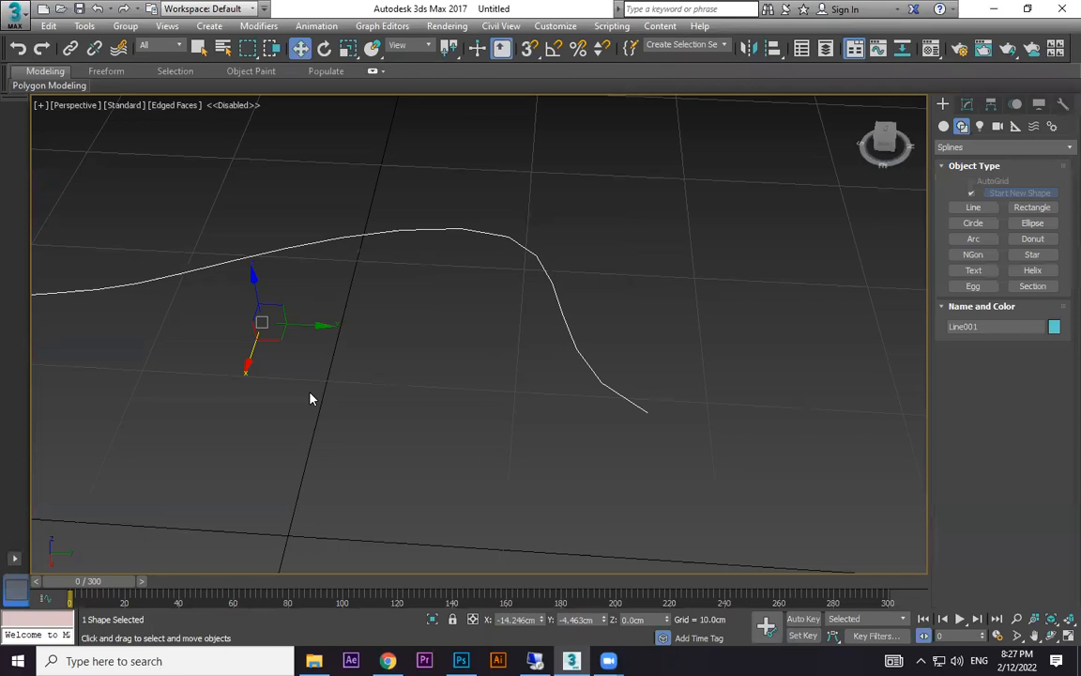
middle_drag(345, 470, 515, 483)
middle_drag(635, 413, 597, 462)
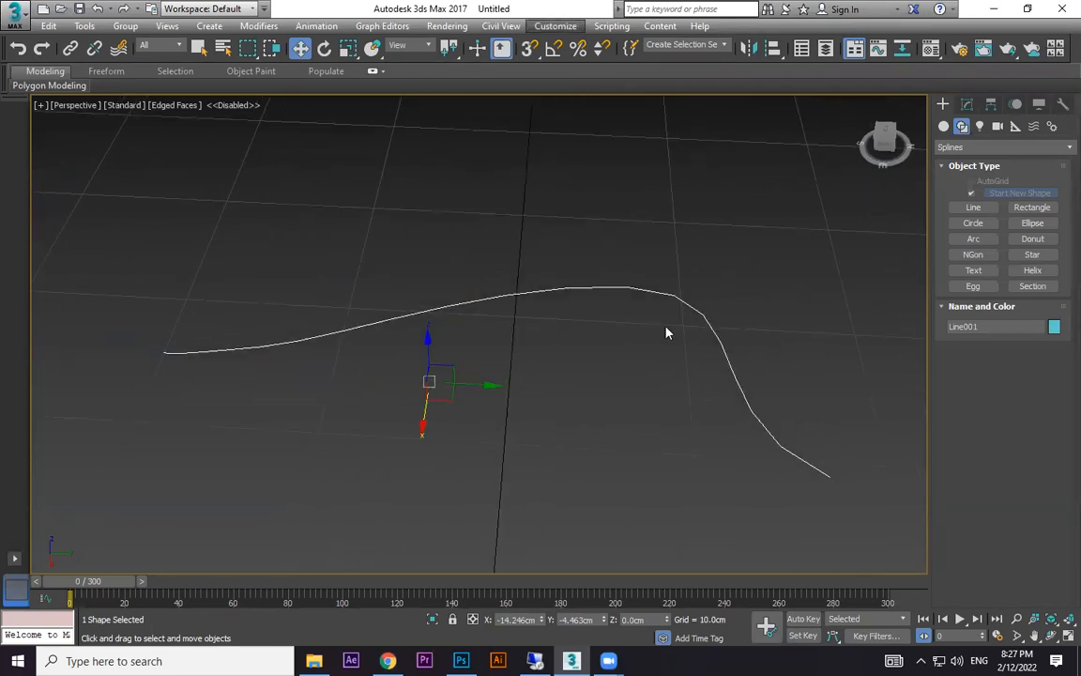
key(Delete)
scroll(603, 402, down, 8)
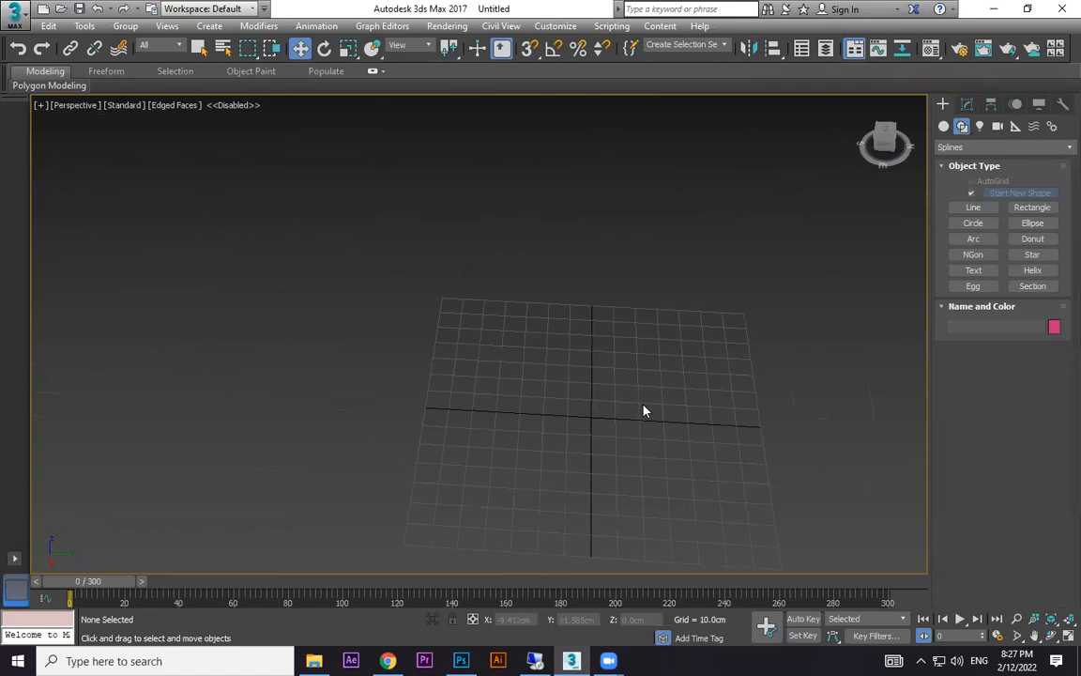